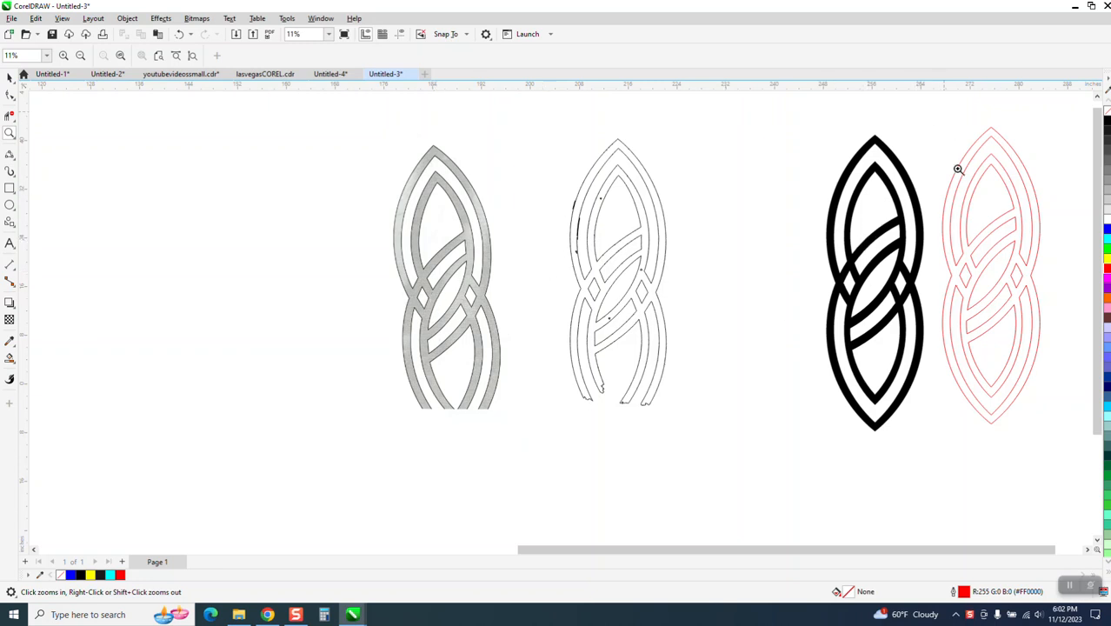
{"action": "left_click_drag", "start_coordinate": [946, 106], "coordinate": [1066, 433]}
{"action": "right_click", "coordinate": [603, 315]}
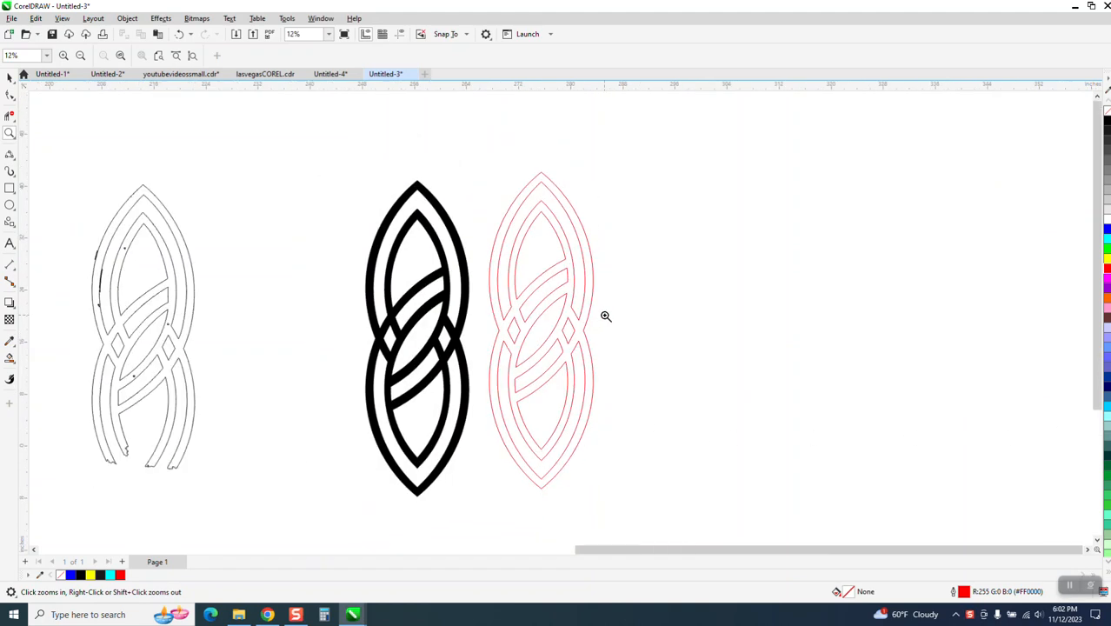
{"action": "right_click", "coordinate": [615, 314]}
{"action": "right_click", "coordinate": [611, 317]}
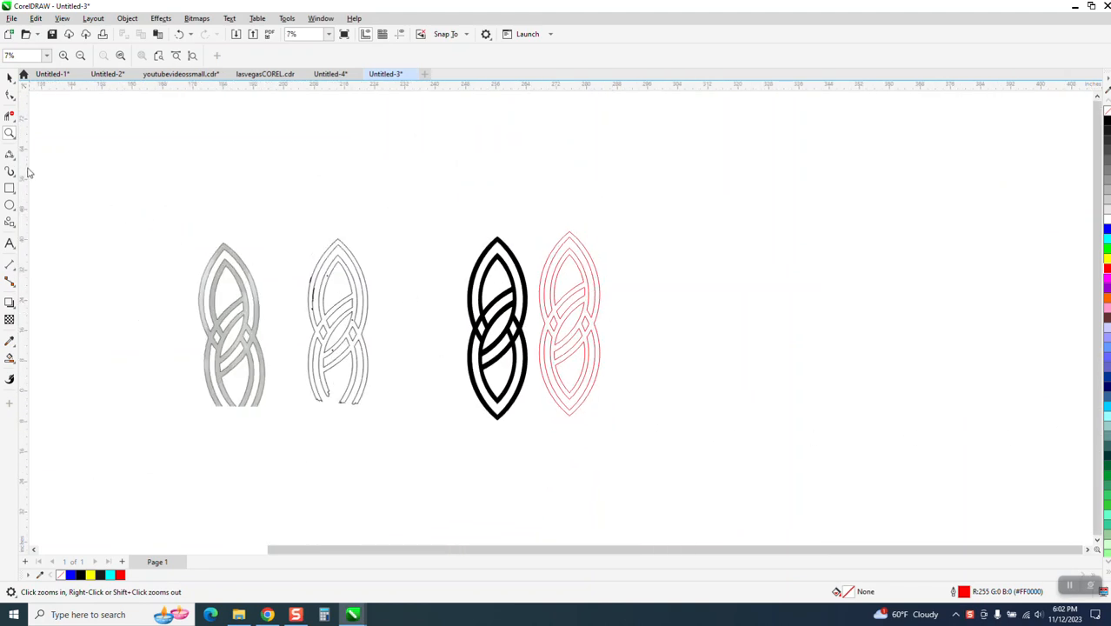
Show the guidelines and move the vertical guideline onto the top peak of the traced black knot outline
{"action": "left_click_drag", "start_coordinate": [269, 219], "coordinate": [455, 446]}
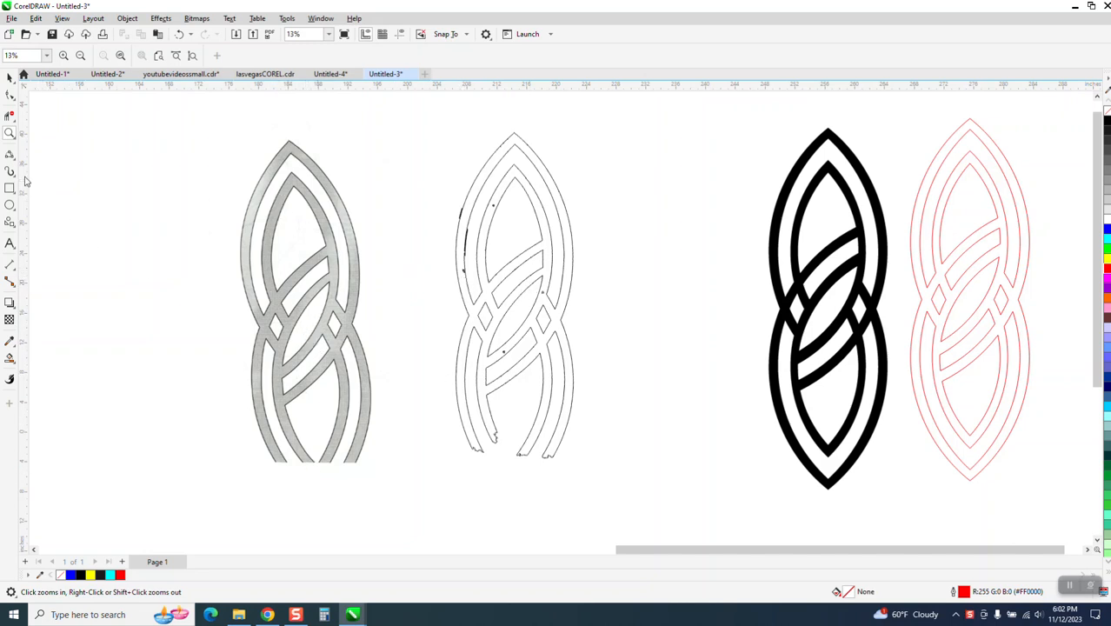
{"action": "key", "text": "space"}
{"action": "left_click", "coordinate": [137, 197]}
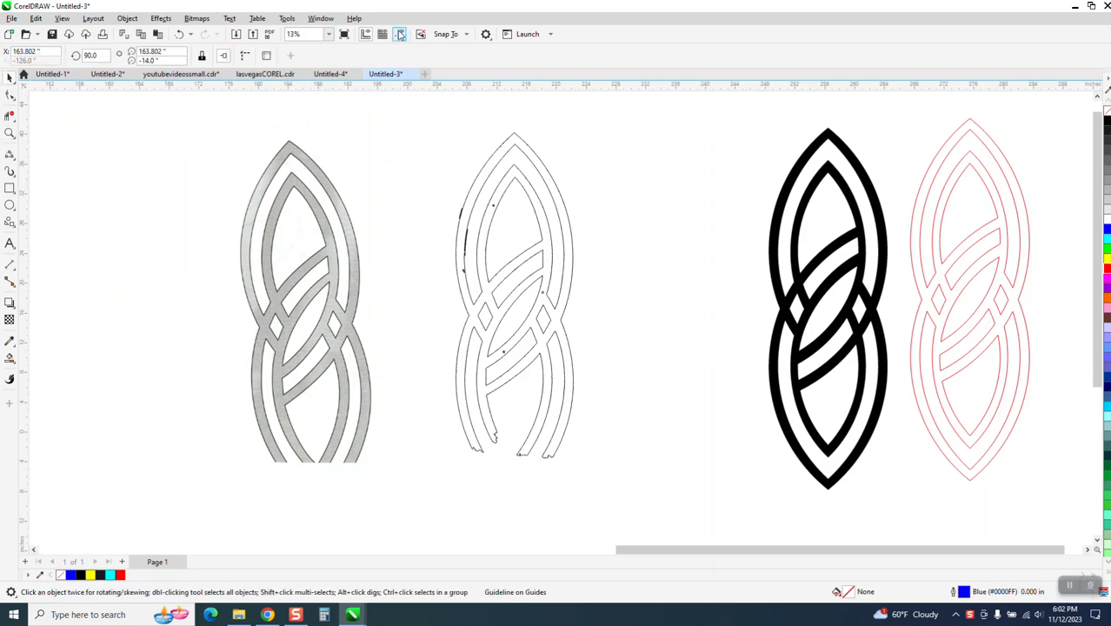
{"action": "left_click", "coordinate": [399, 34]}
{"action": "mouse_move", "coordinate": [246, 203]}
{"action": "left_mouse_down"}
{"action": "mouse_move", "coordinate": [480, 128]}
{"action": "mouse_move", "coordinate": [515, 135]}
{"action": "left_mouse_up"}
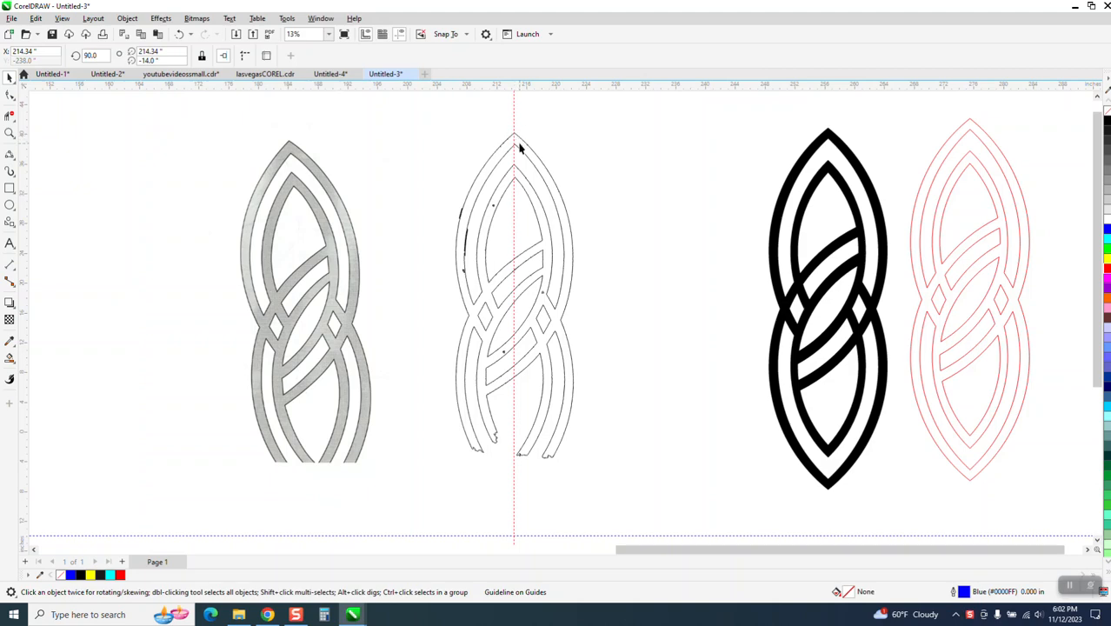
Put the traced knot outline into rotation mode and move its center of rotation to the node at its top peak
{"action": "left_click", "coordinate": [525, 148]}
{"action": "left_click", "coordinate": [528, 151]}
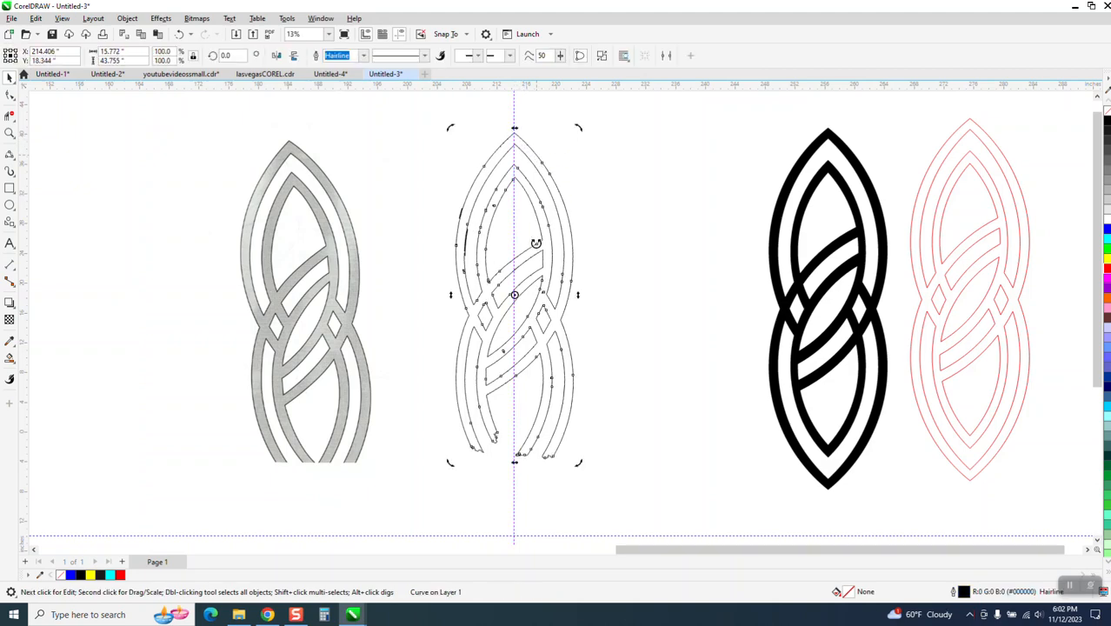
{"action": "left_click_drag", "start_coordinate": [515, 292], "coordinate": [515, 133]}
{"action": "left_click", "coordinate": [10, 132]}
{"action": "left_click_drag", "start_coordinate": [441, 114], "coordinate": [677, 247]}
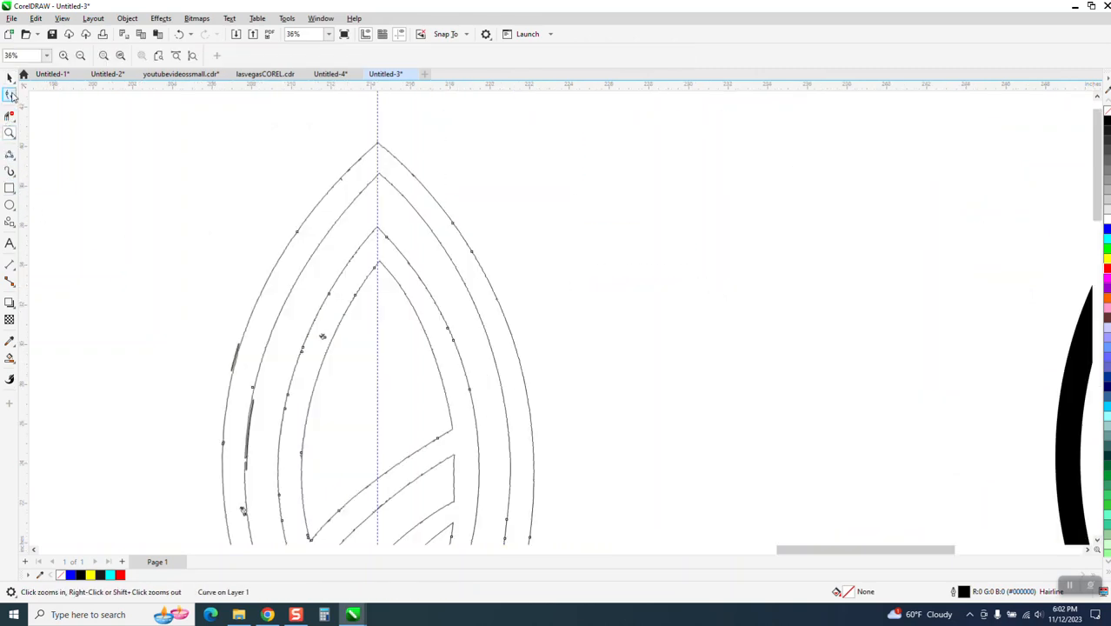
{"action": "left_click", "coordinate": [10, 78]}
{"action": "left_click", "coordinate": [347, 203]}
{"action": "left_click", "coordinate": [349, 204]}
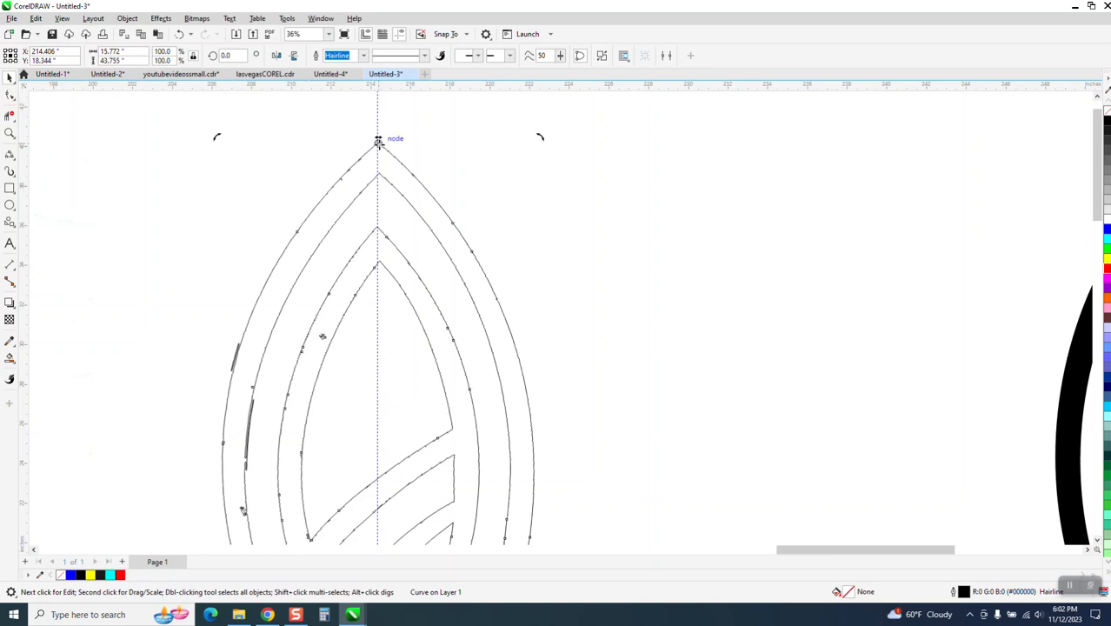
{"action": "scroll", "coordinate": [379, 144], "scroll_direction": "down", "scroll_amount": 1}
{"action": "scroll", "coordinate": [421, 334], "scroll_direction": "down", "scroll_amount": 1}
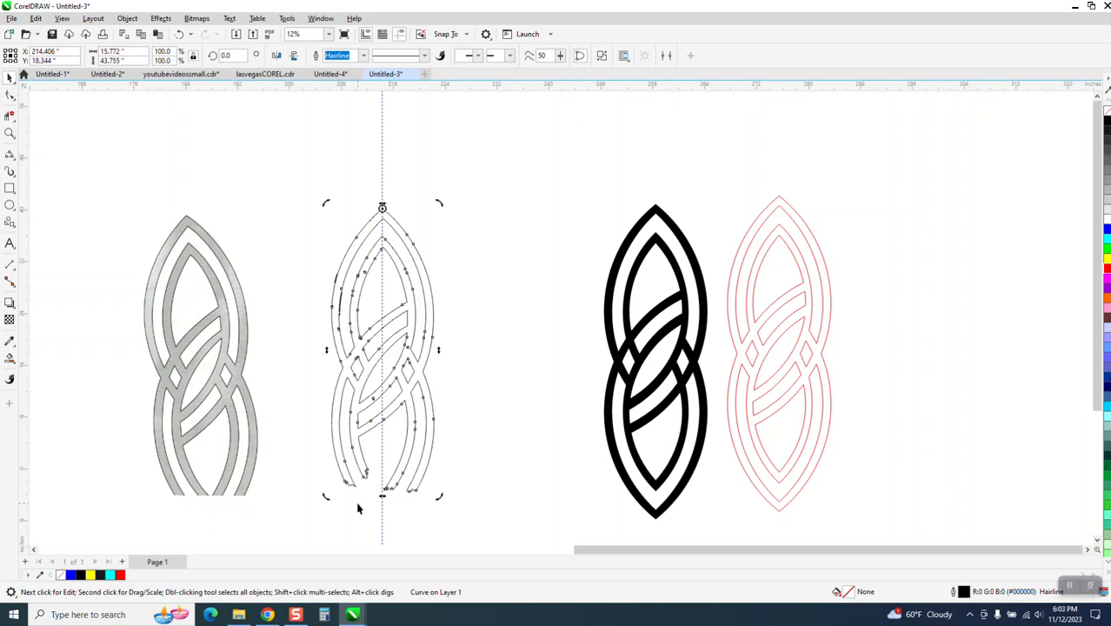
Rotate the traced outline clockwise by about 0.6° around its top peak, then deselect it
{"action": "left_click", "coordinate": [9, 132]}
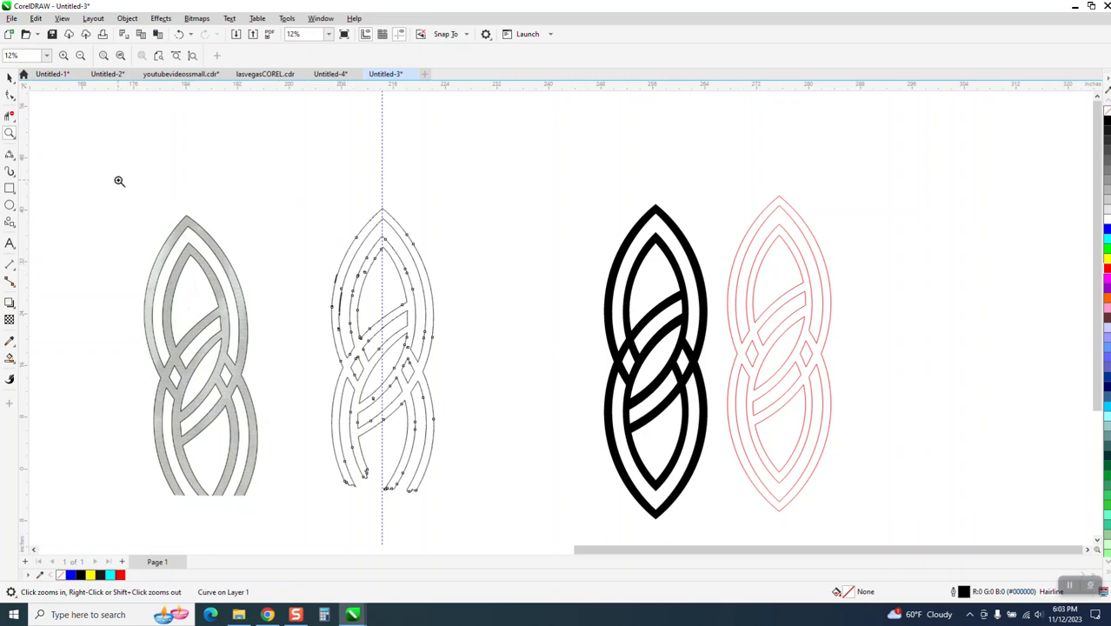
{"action": "left_click_drag", "start_coordinate": [364, 211], "coordinate": [485, 287]}
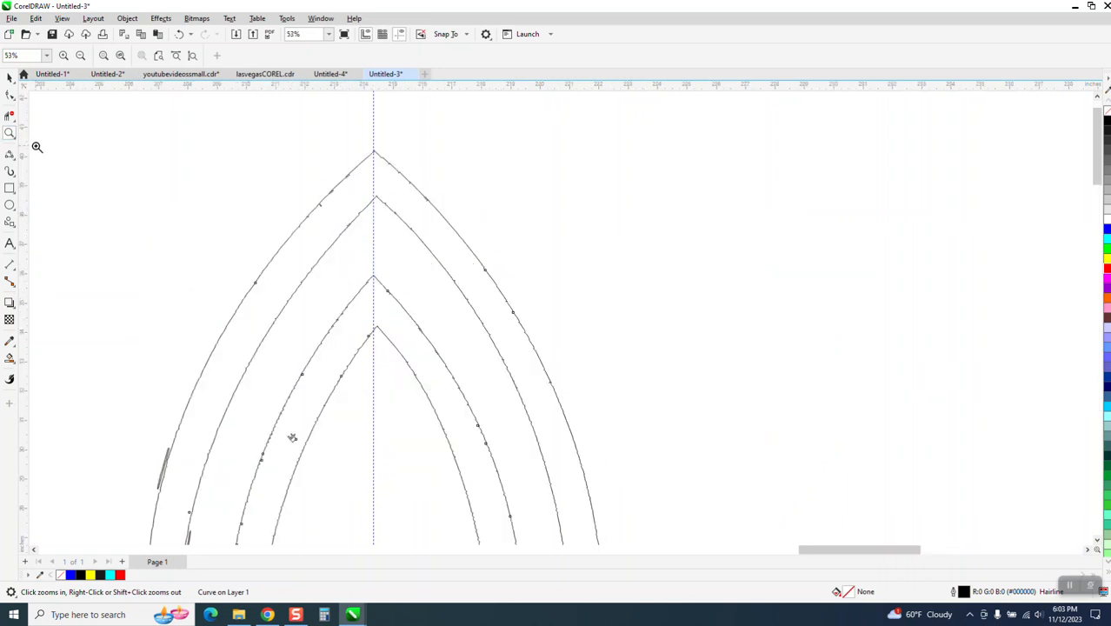
{"action": "left_click", "coordinate": [9, 77]}
{"action": "left_click", "coordinate": [391, 183]}
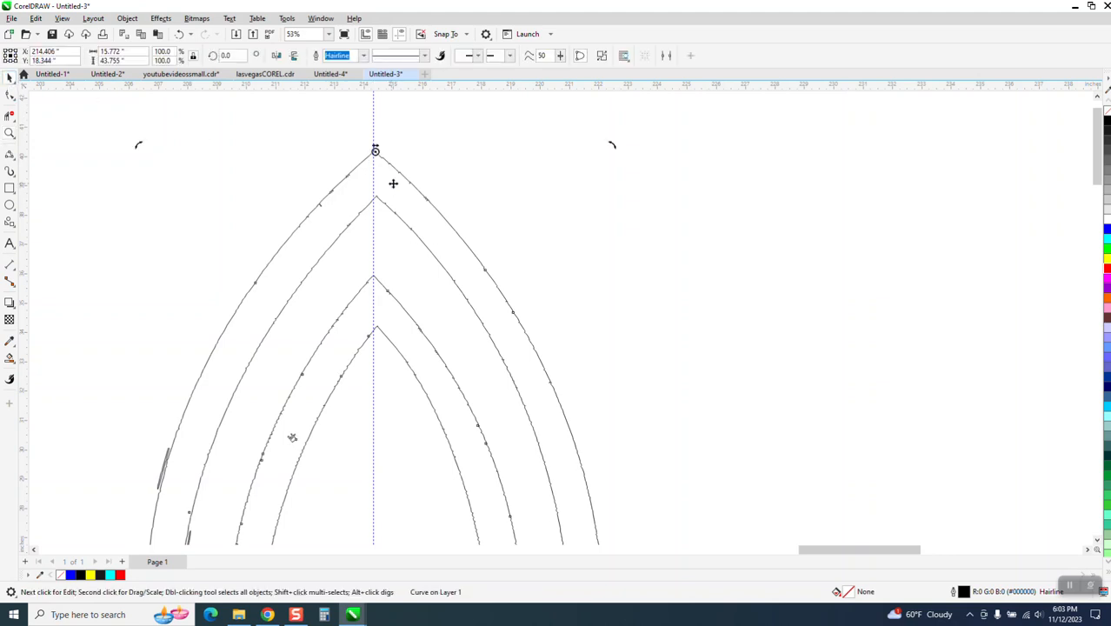
{"action": "left_click_drag", "start_coordinate": [614, 143], "coordinate": [608, 149]}
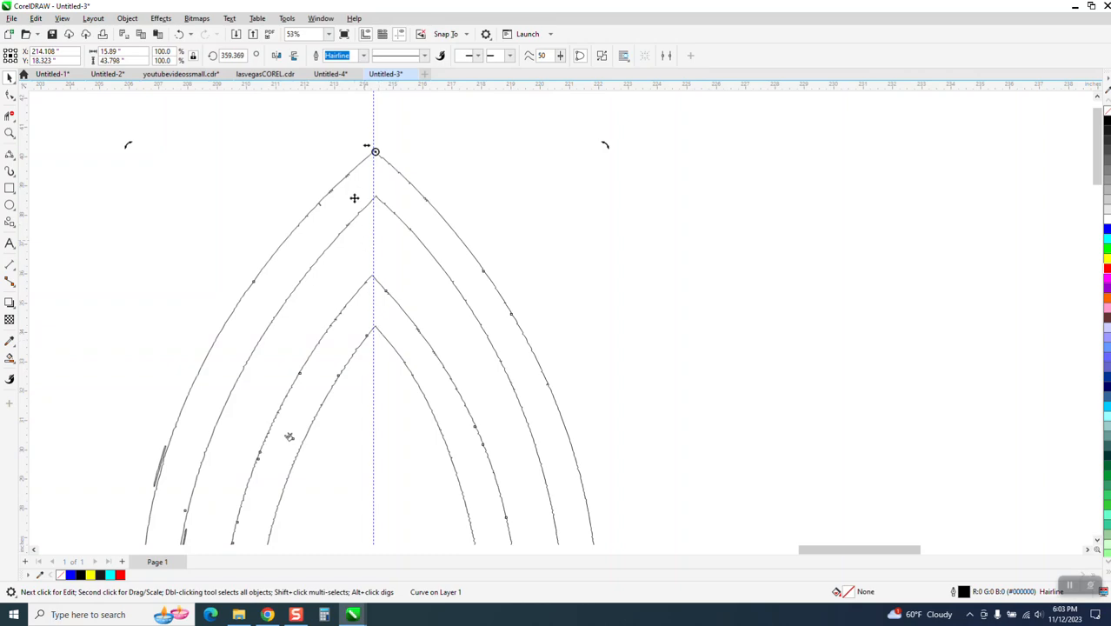
{"action": "scroll", "coordinate": [366, 198], "scroll_direction": "down", "scroll_amount": 2}
{"action": "scroll", "coordinate": [369, 196], "scroll_direction": "down", "scroll_amount": 2}
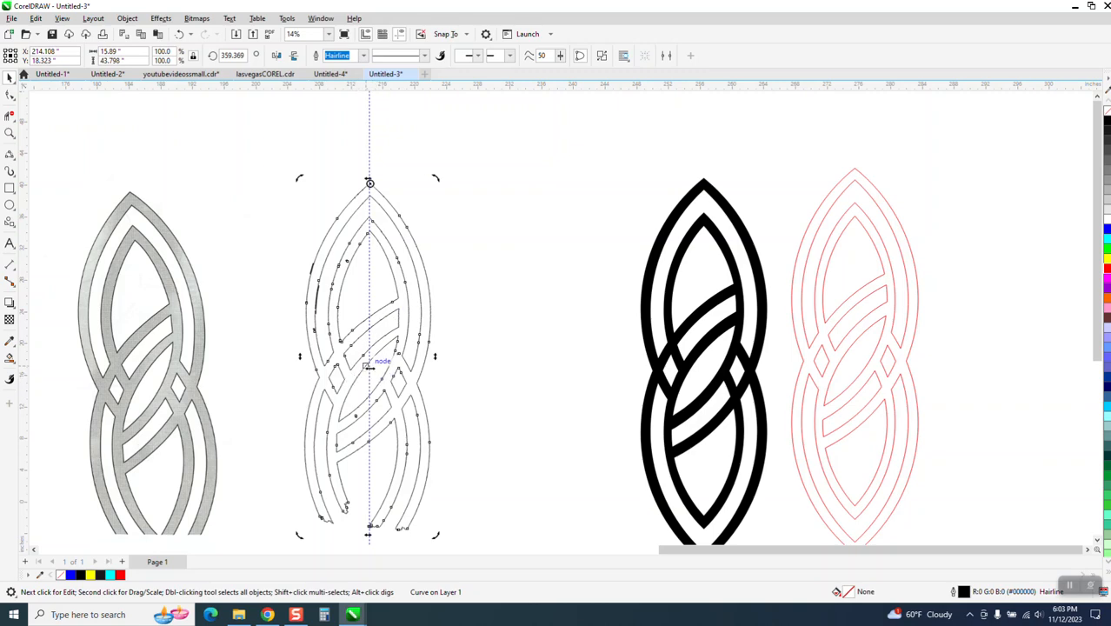
{"action": "scroll", "coordinate": [360, 369], "scroll_direction": "down", "scroll_amount": 2}
{"action": "left_click", "coordinate": [443, 308]}
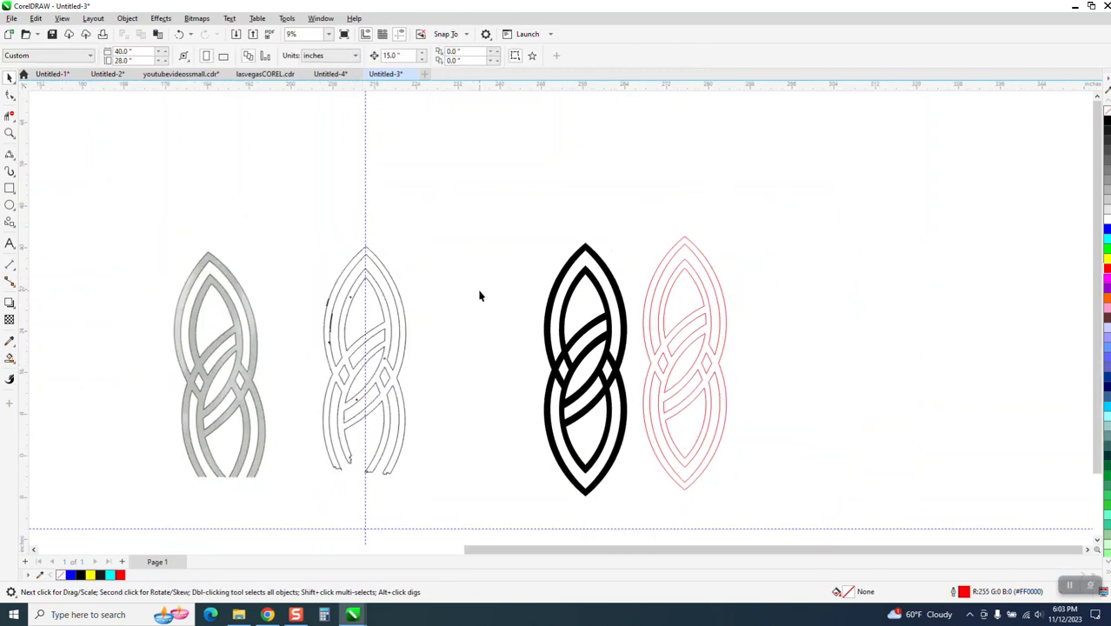
Draw a 3-point curve from the outline's top peak along its outer right edge to the lower band's left corner, about 11.9 by 35.2 inches
{"action": "left_click", "coordinate": [8, 135]}
{"action": "left_click_drag", "start_coordinate": [289, 233], "coordinate": [422, 364]}
{"action": "left_click_drag", "start_coordinate": [826, 490], "coordinate": [848, 509]}
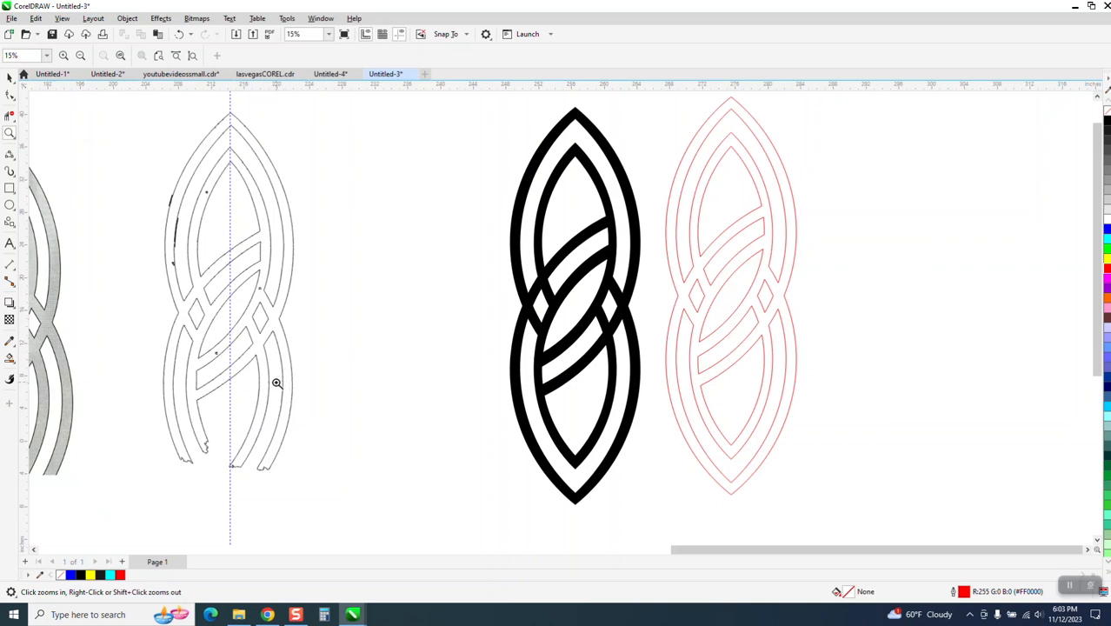
{"action": "left_click", "coordinate": [14, 159]}
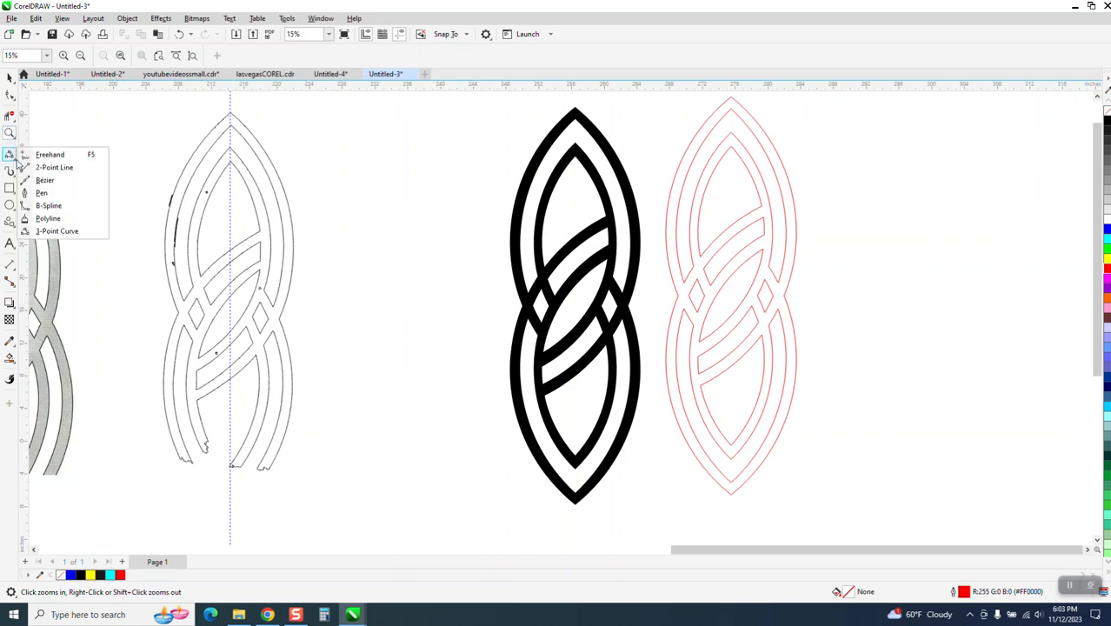
{"action": "left_click", "coordinate": [57, 231]}
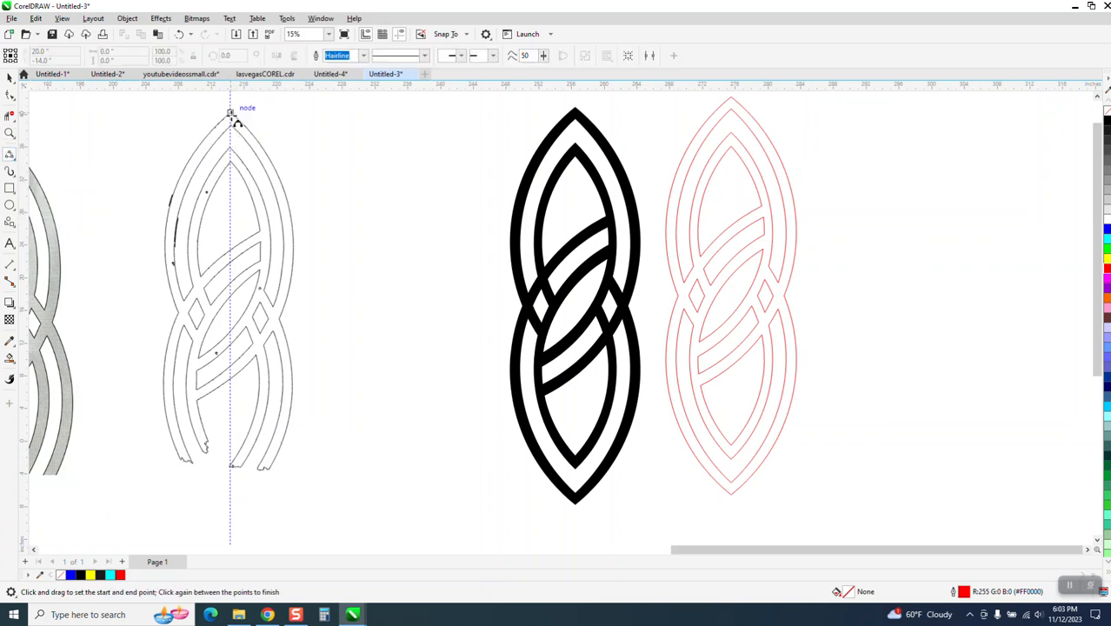
{"action": "left_click_drag", "start_coordinate": [231, 114], "coordinate": [202, 398]}
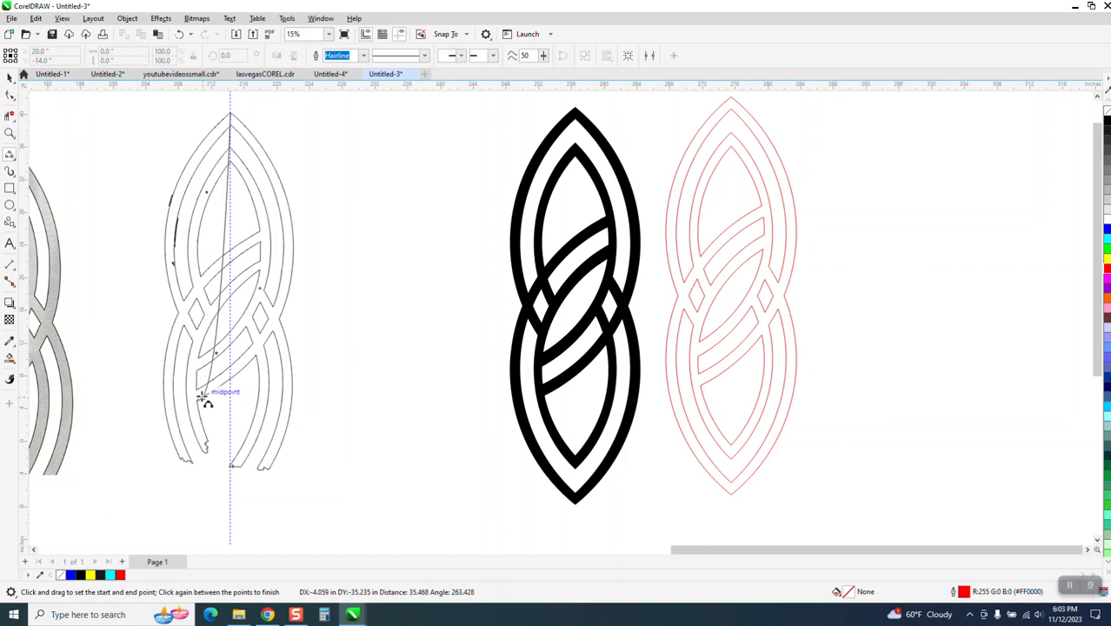
{"action": "left_click", "coordinate": [244, 371]}
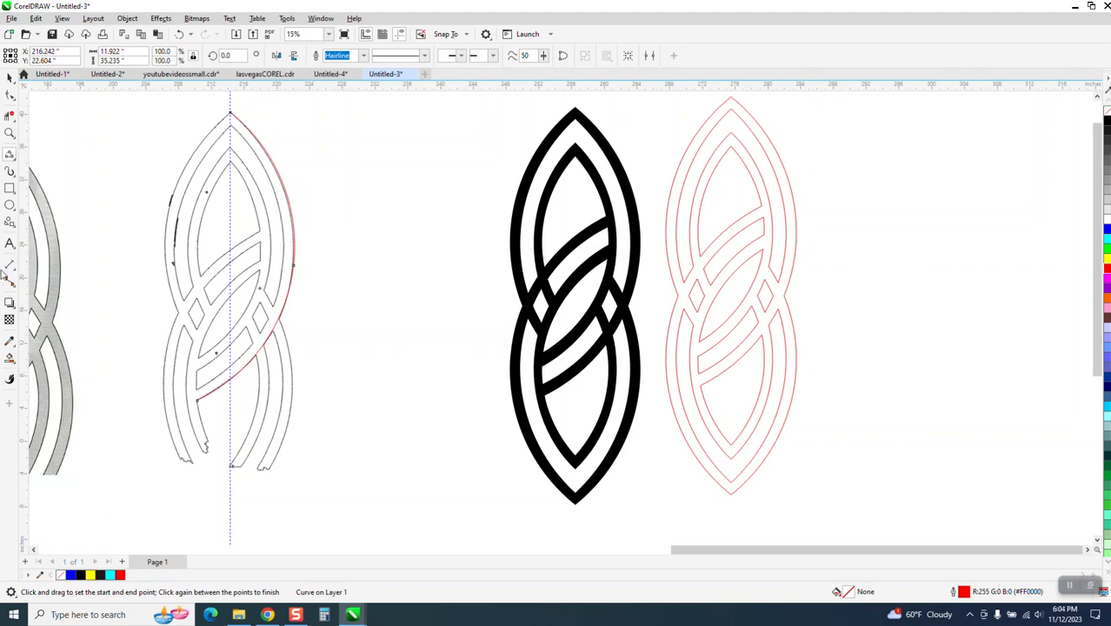
Extend the red curve's lower end node to the inner left strand and adjust its handles to follow the traced edge
{"action": "left_click", "coordinate": [10, 133]}
{"action": "left_click_drag", "start_coordinate": [125, 349], "coordinate": [435, 416]}
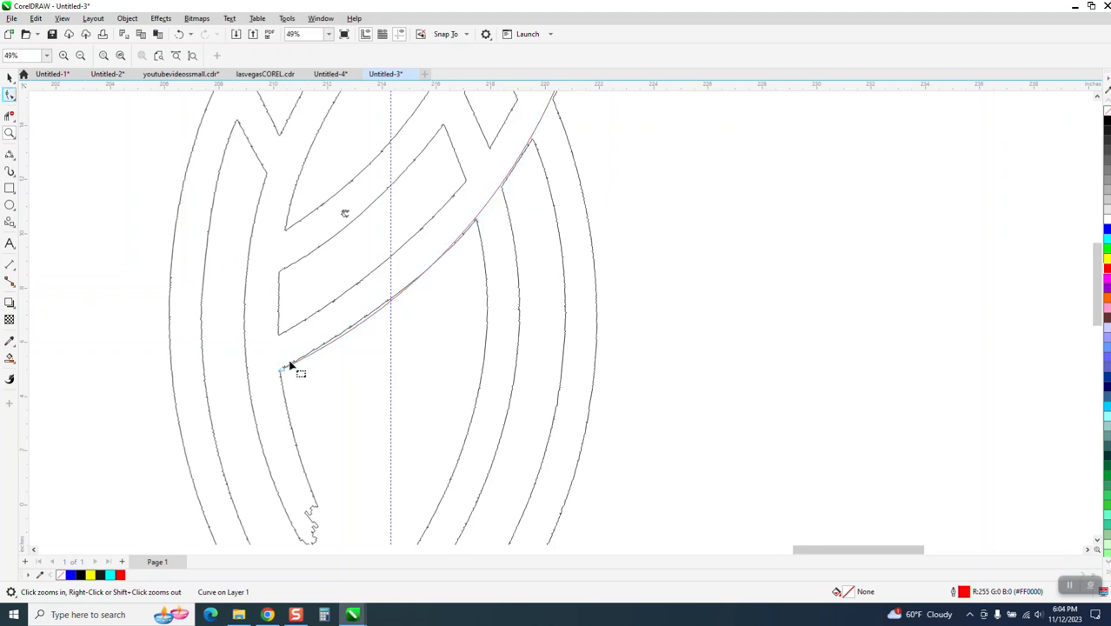
{"action": "key", "text": "F10"}
{"action": "left_click_drag", "start_coordinate": [280, 373], "coordinate": [248, 388]}
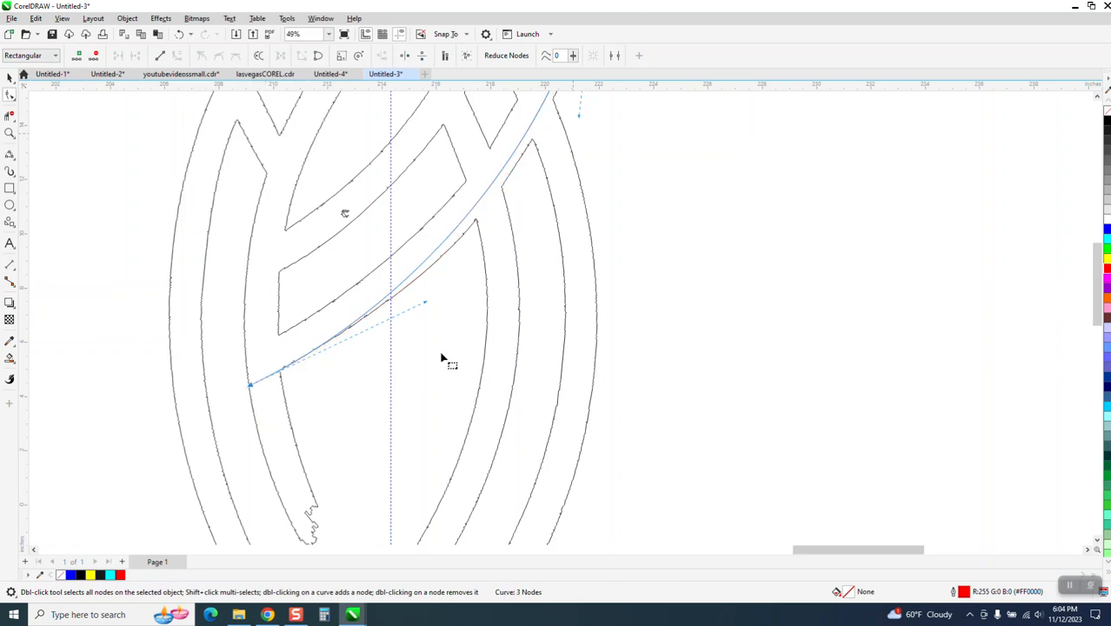
{"action": "mouse_move", "coordinate": [429, 306]}
{"action": "left_mouse_down"}
{"action": "mouse_move", "coordinate": [452, 316]}
{"action": "mouse_move", "coordinate": [434, 303]}
{"action": "left_mouse_up"}
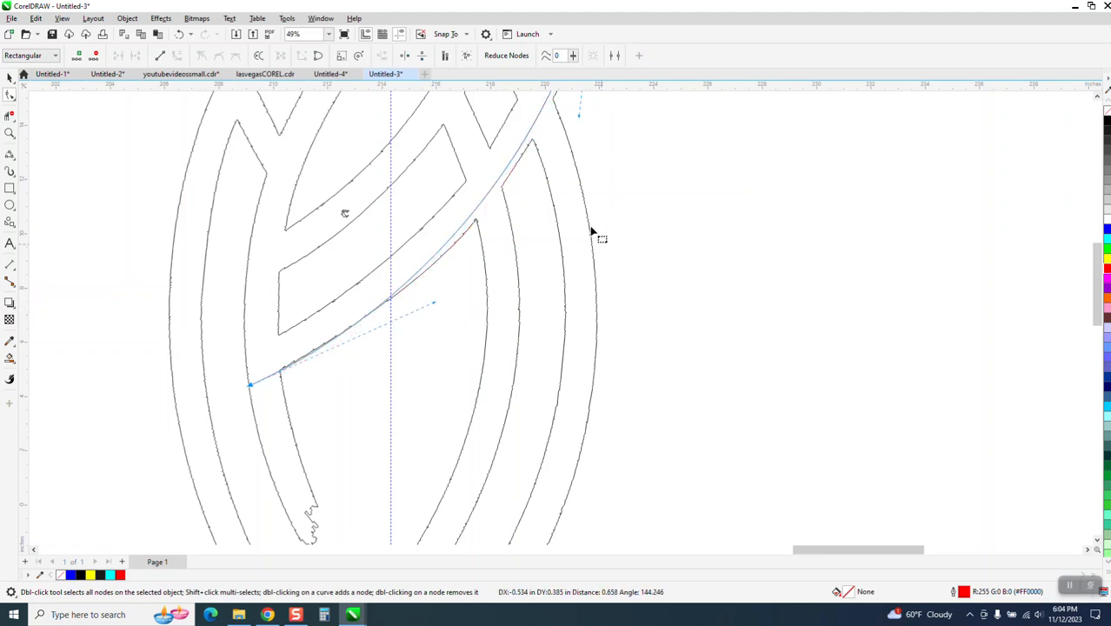
{"action": "scroll", "coordinate": [591, 233], "scroll_direction": "down", "scroll_amount": 2}
{"action": "left_click_drag", "start_coordinate": [574, 176], "coordinate": [577, 179]}
{"action": "scroll", "coordinate": [525, 253], "scroll_direction": "down", "scroll_amount": 3}
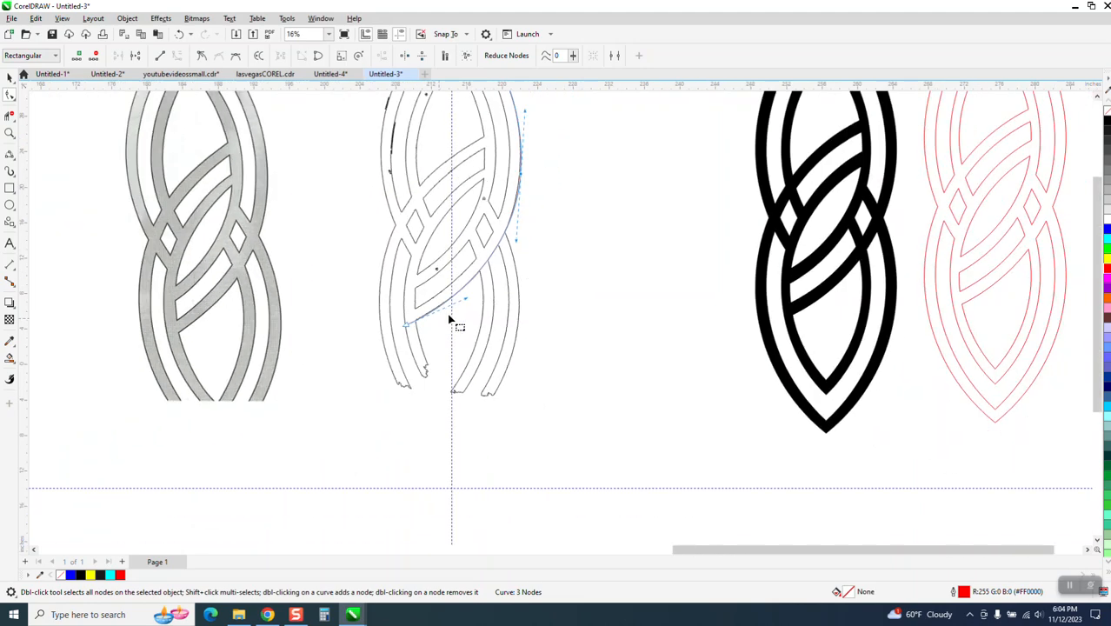
{"action": "scroll", "coordinate": [511, 230], "scroll_direction": "down", "scroll_amount": 1}
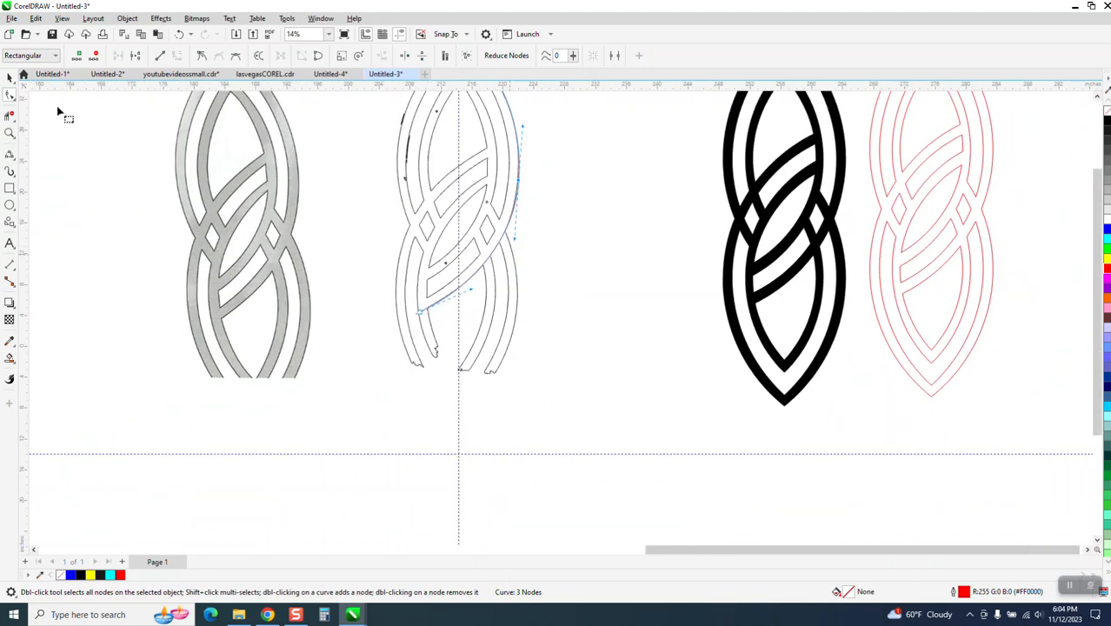
{"action": "left_click", "coordinate": [8, 77]}
{"action": "scroll", "coordinate": [435, 338], "scroll_direction": "down", "scroll_amount": 1}
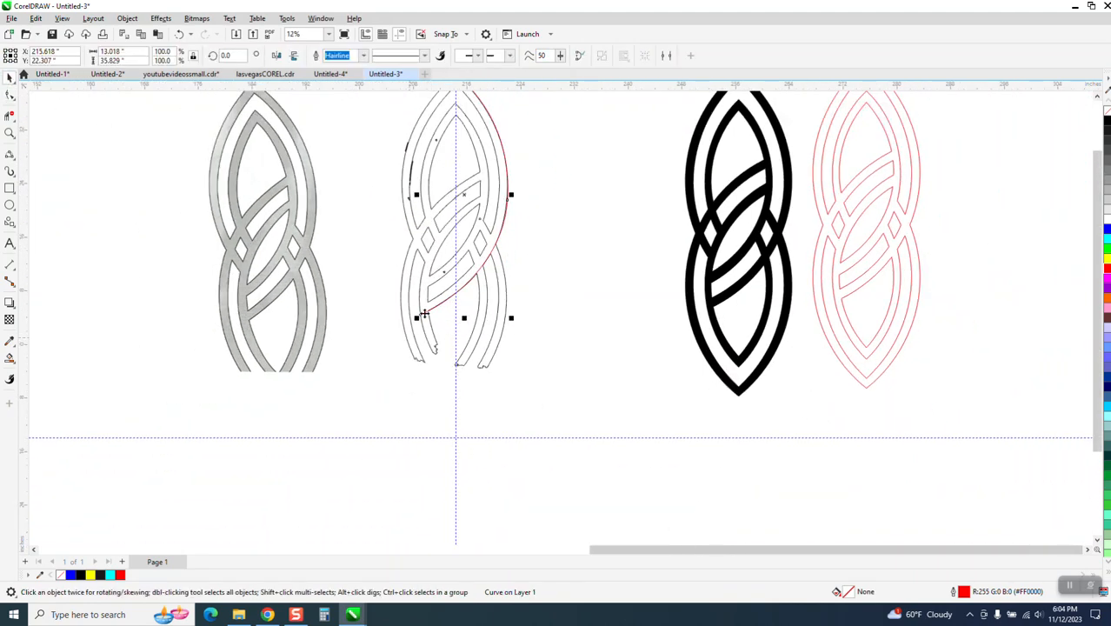
Draw a second 3-point curve from the second contour's peak to the lower left corner of the diagonal band, about 10.7 by 32.7 inches
{"action": "left_click", "coordinate": [10, 155]}
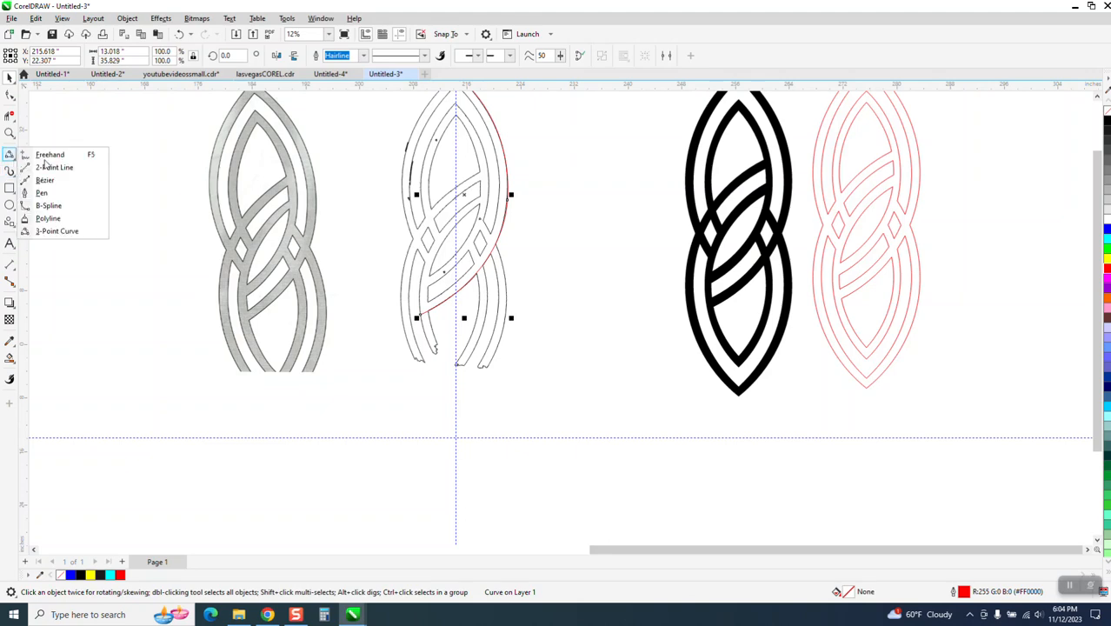
{"action": "scroll", "coordinate": [633, 224], "scroll_direction": "down", "scroll_amount": 2}
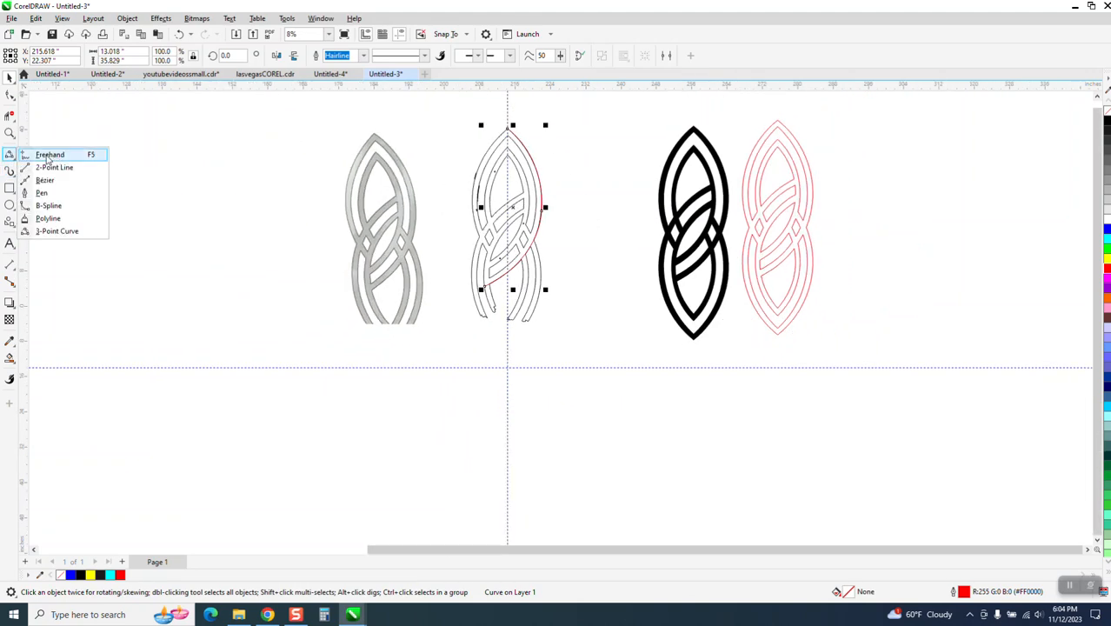
{"action": "left_click", "coordinate": [13, 136]}
{"action": "left_click", "coordinate": [48, 132]}
{"action": "left_click_drag", "start_coordinate": [433, 123], "coordinate": [682, 366]}
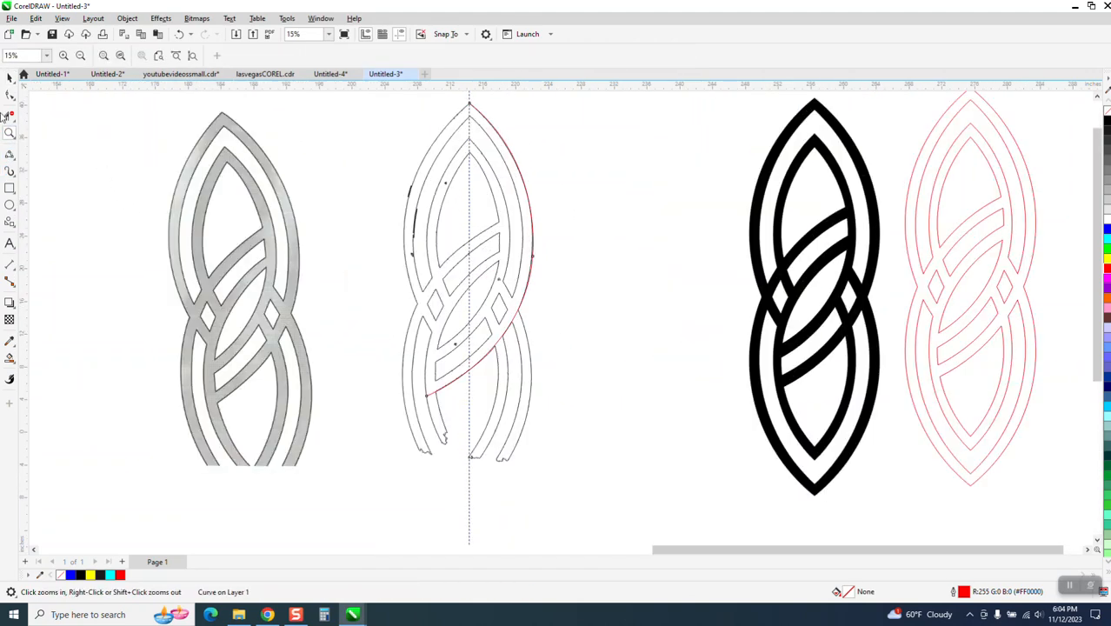
{"action": "left_click", "coordinate": [10, 154]}
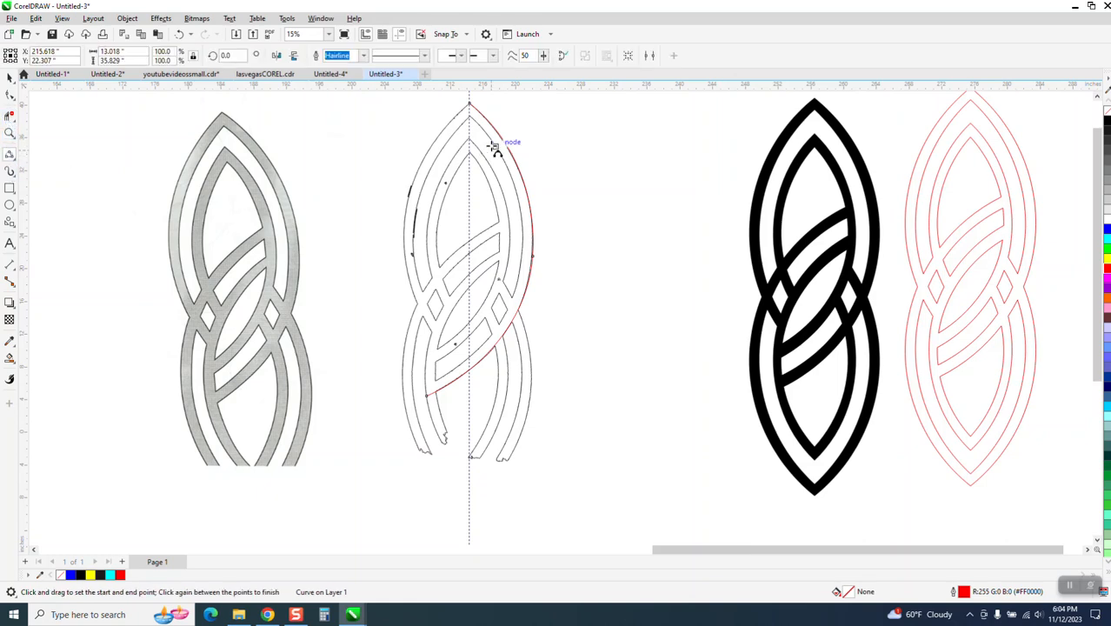
{"action": "left_click_drag", "start_coordinate": [471, 111], "coordinate": [491, 335]}
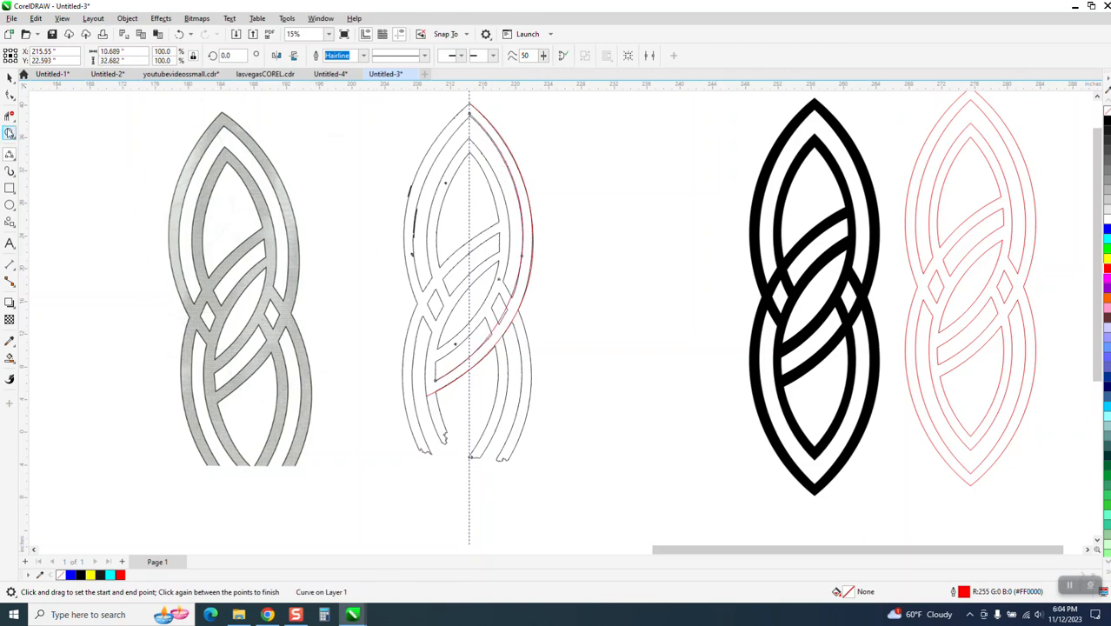
Extend the second red curve's lower end node to the inner left strand and adjust its handles to follow the traced band
{"action": "left_click", "coordinate": [9, 133]}
{"action": "left_click_drag", "start_coordinate": [389, 283], "coordinate": [657, 455]}
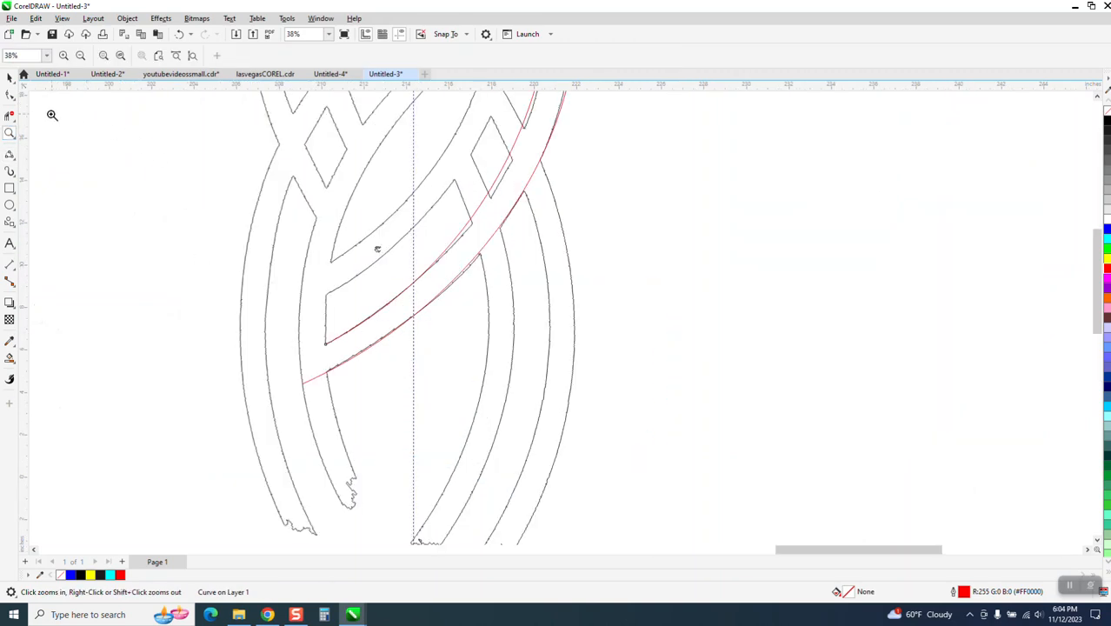
{"action": "left_click", "coordinate": [10, 95]}
{"action": "left_click", "coordinate": [327, 347]}
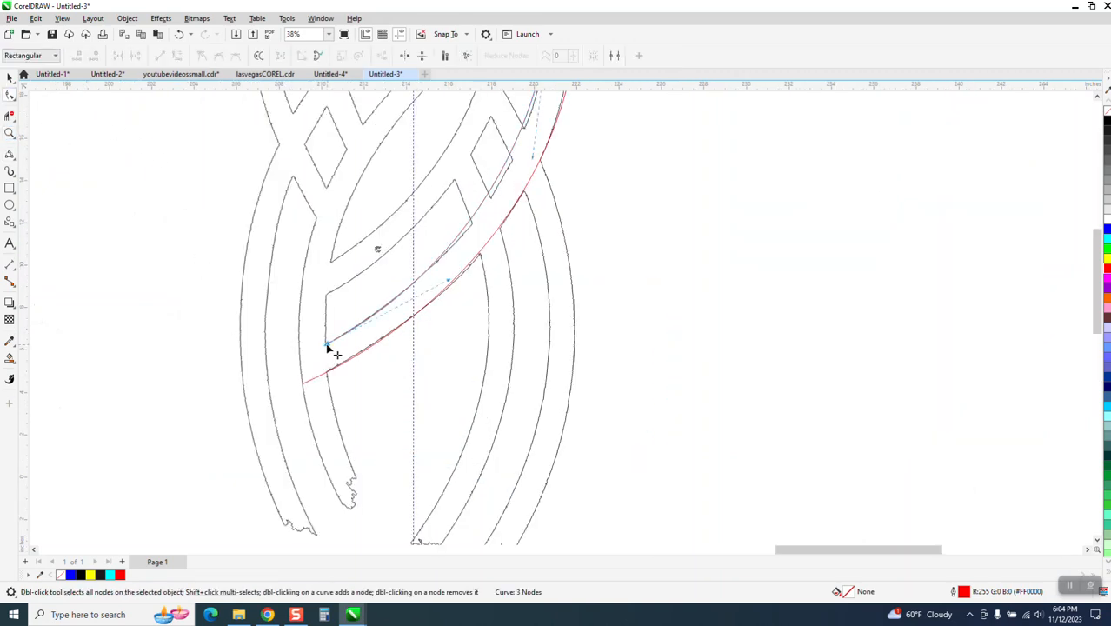
{"action": "left_click_drag", "start_coordinate": [327, 346], "coordinate": [307, 362]}
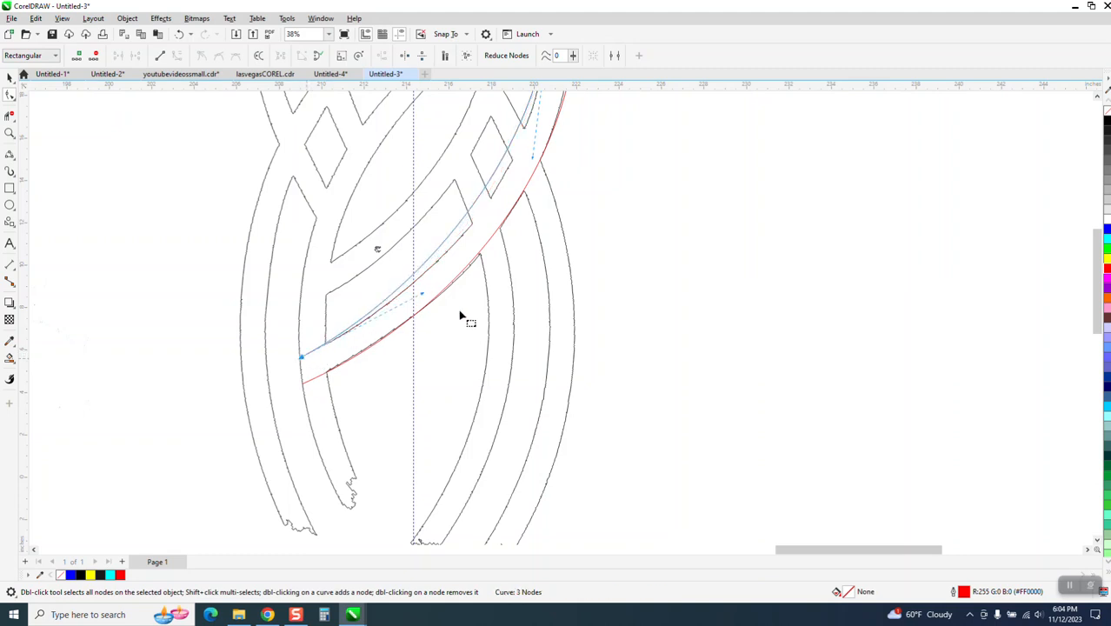
{"action": "left_click_drag", "start_coordinate": [423, 294], "coordinate": [429, 295]}
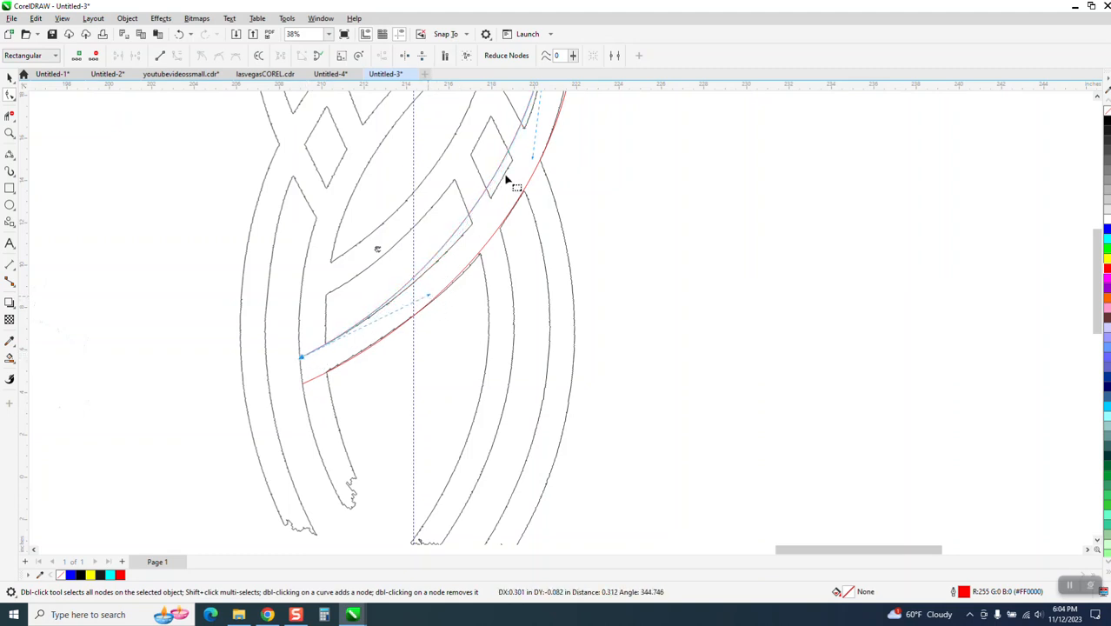
{"action": "left_click_drag", "start_coordinate": [534, 163], "coordinate": [549, 174]}
{"action": "scroll", "coordinate": [439, 339], "scroll_direction": "down", "scroll_amount": 4}
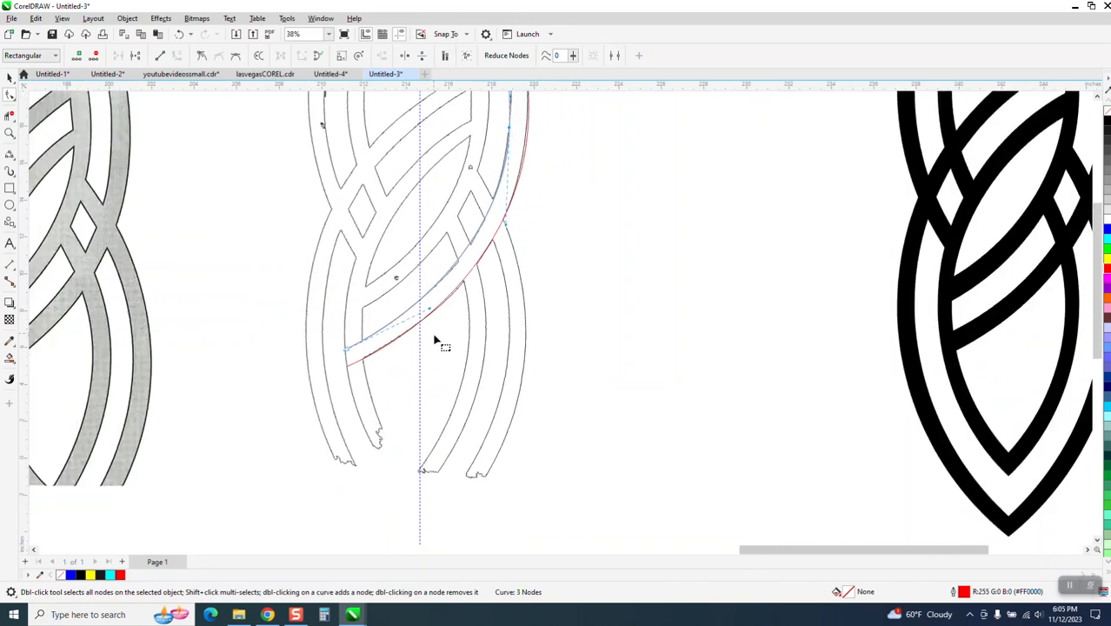
{"action": "scroll", "coordinate": [362, 291], "scroll_direction": "down", "scroll_amount": 2}
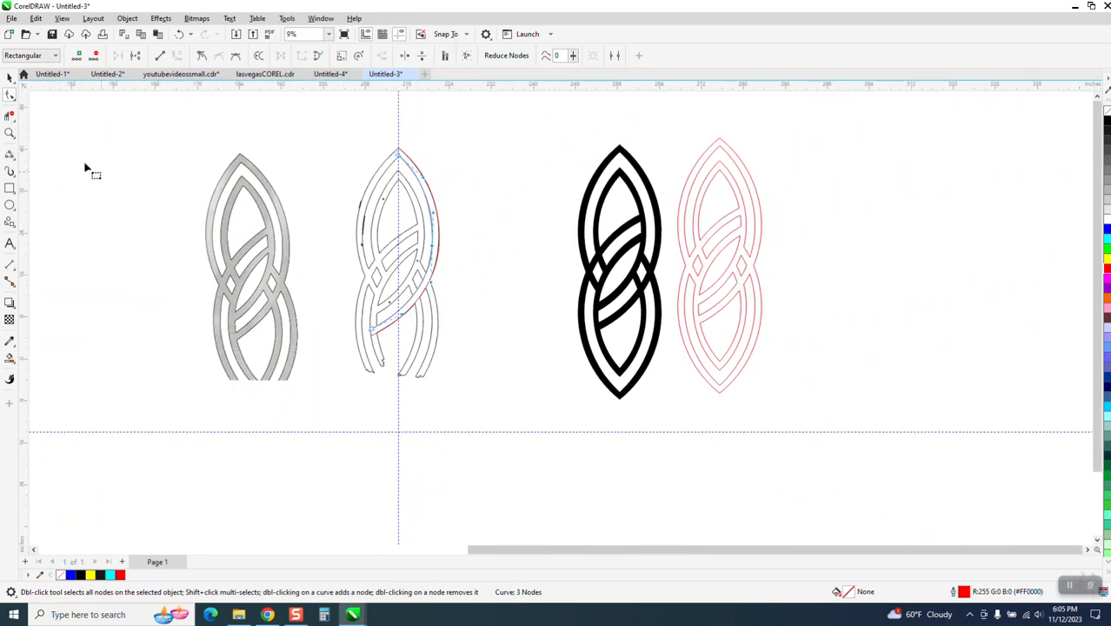
Draw 3-point curves from the third and innermost contour peaks to the diagonal band corners, about 9 by 27.3 and 7.9 by 24 inches
{"action": "left_click", "coordinate": [9, 133]}
{"action": "left_click_drag", "start_coordinate": [326, 143], "coordinate": [624, 422]}
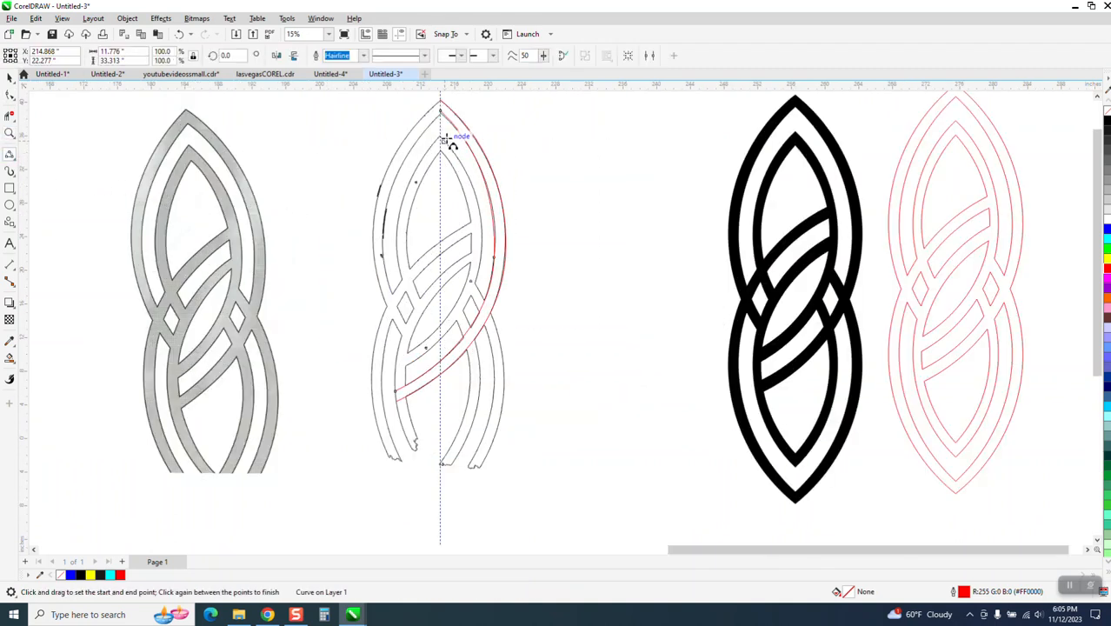
{"action": "left_click_drag", "start_coordinate": [439, 135], "coordinate": [408, 365]}
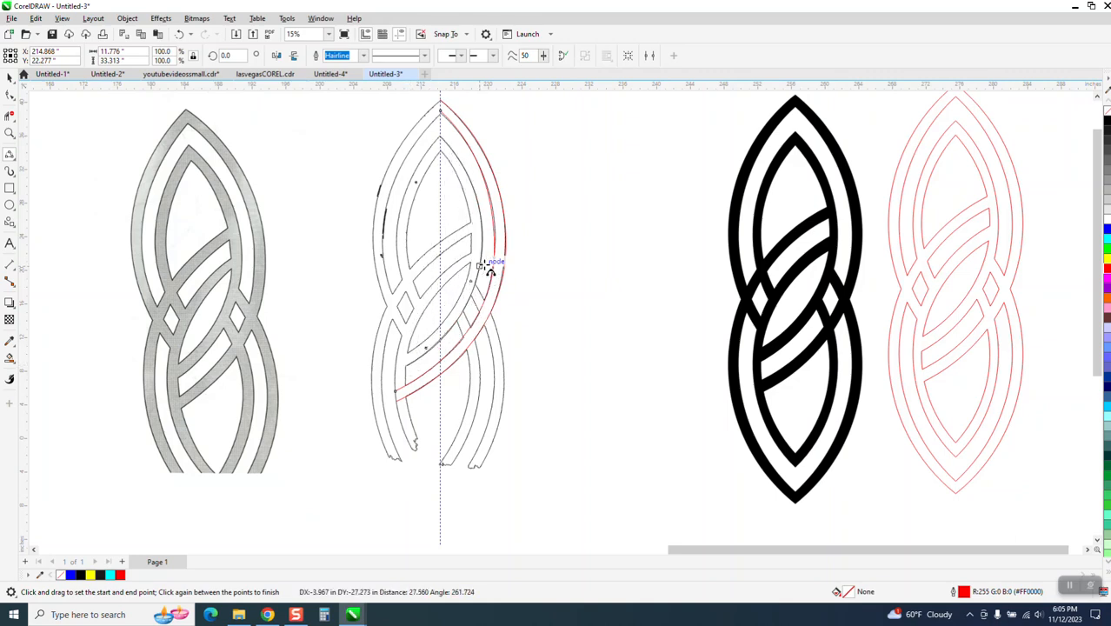
{"action": "left_click", "coordinate": [480, 265]}
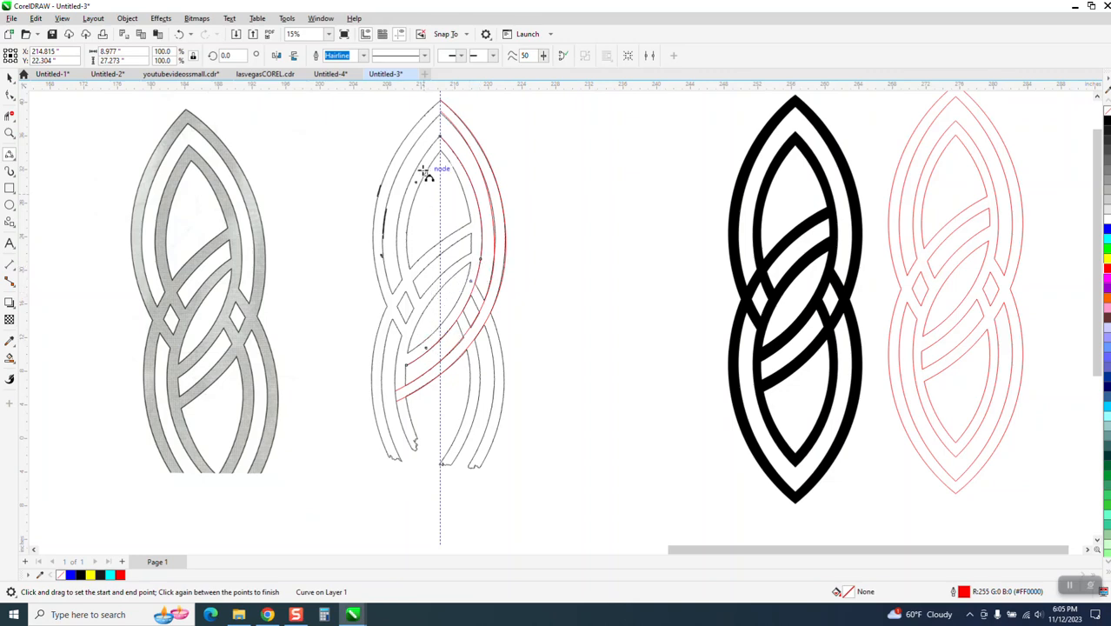
{"action": "left_click_drag", "start_coordinate": [441, 152], "coordinate": [430, 335]}
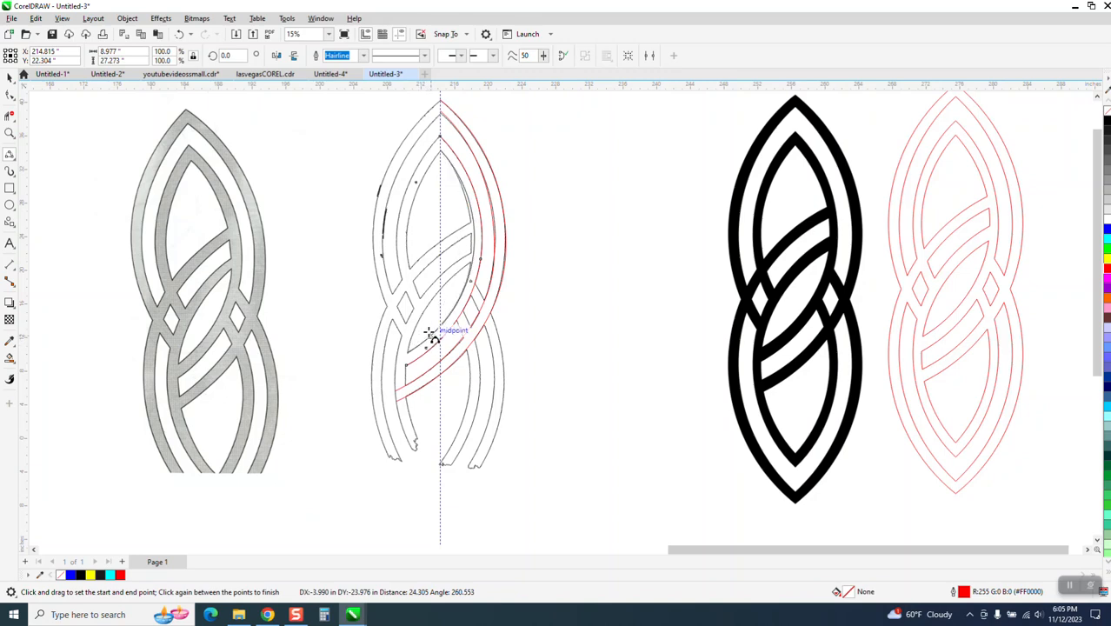
{"action": "left_click", "coordinate": [432, 334]}
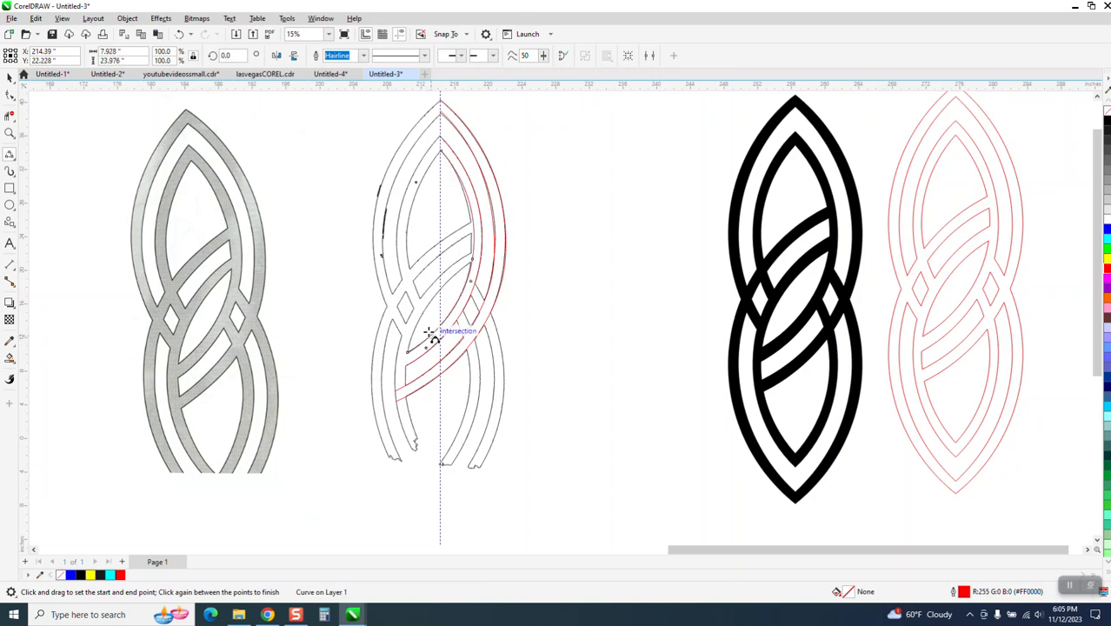
Extend the third red curve's lower end node to the inner left strand and adjust its middle node's lower handle to the trace
{"action": "left_click", "coordinate": [10, 134]}
{"action": "mouse_move", "coordinate": [331, 160]}
{"action": "left_mouse_down"}
{"action": "mouse_move", "coordinate": [347, 197]}
{"action": "mouse_move", "coordinate": [657, 461]}
{"action": "left_mouse_up"}
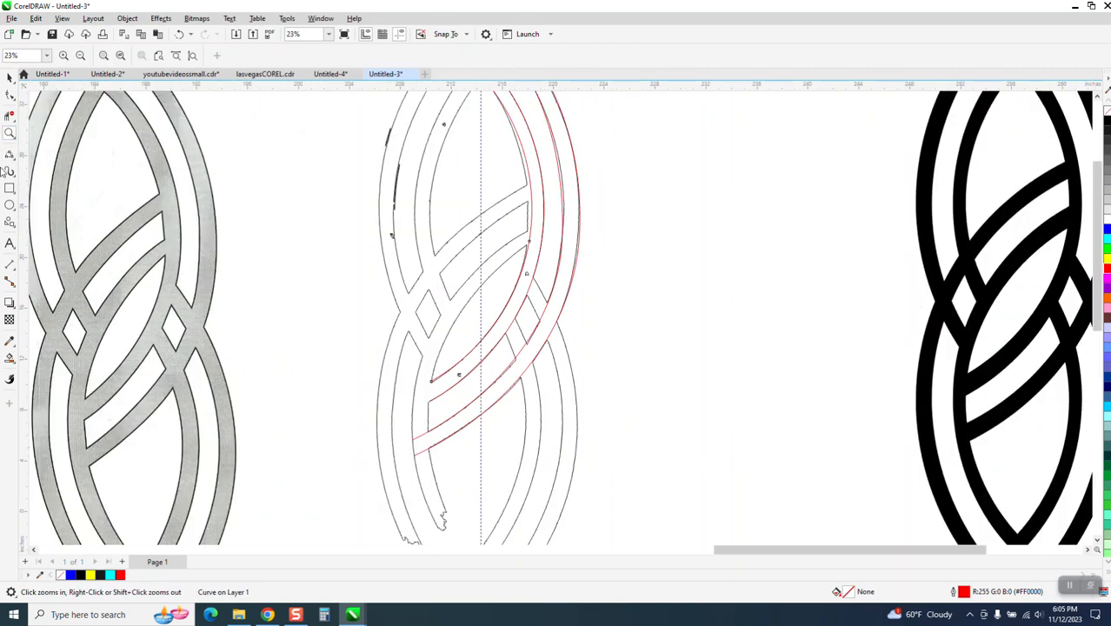
{"action": "left_click", "coordinate": [9, 94]}
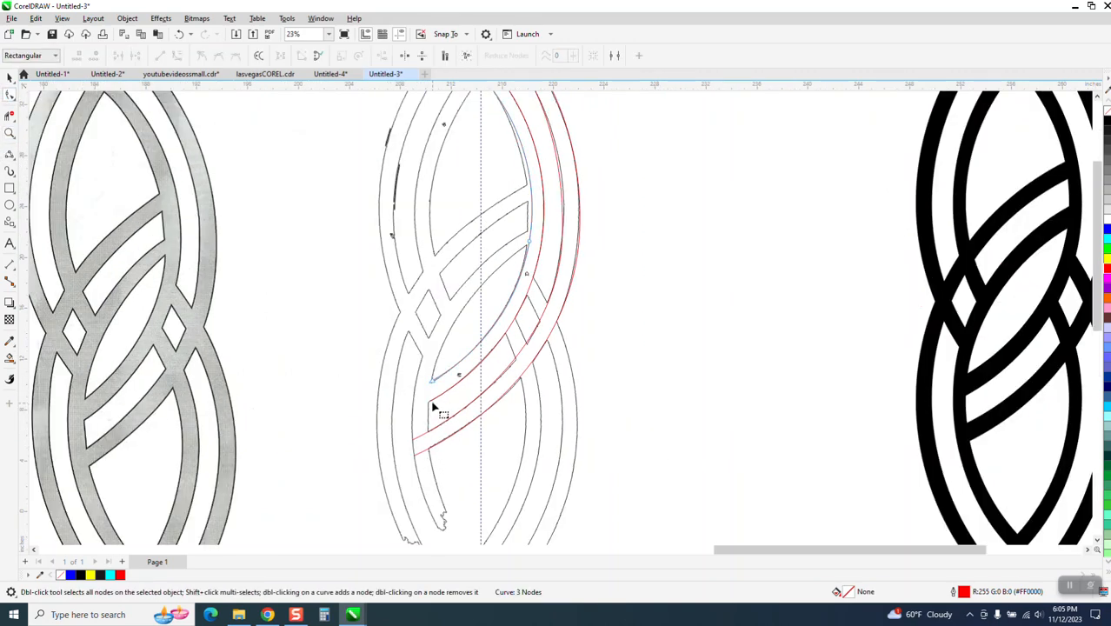
{"action": "left_click_drag", "start_coordinate": [431, 407], "coordinate": [418, 416]}
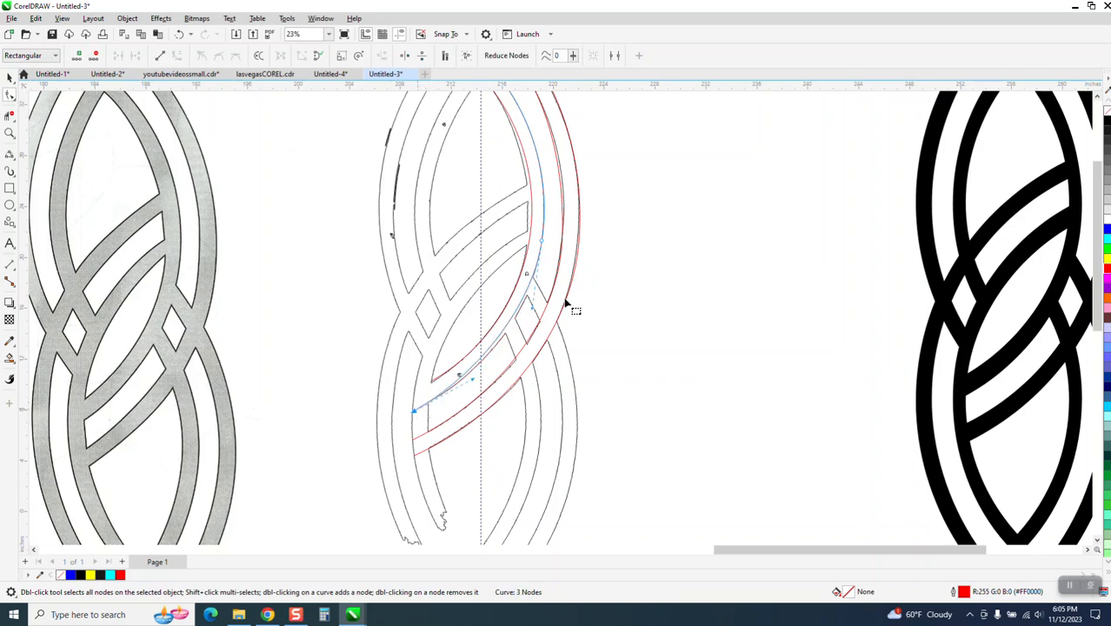
{"action": "left_click_drag", "start_coordinate": [532, 311], "coordinate": [535, 317]}
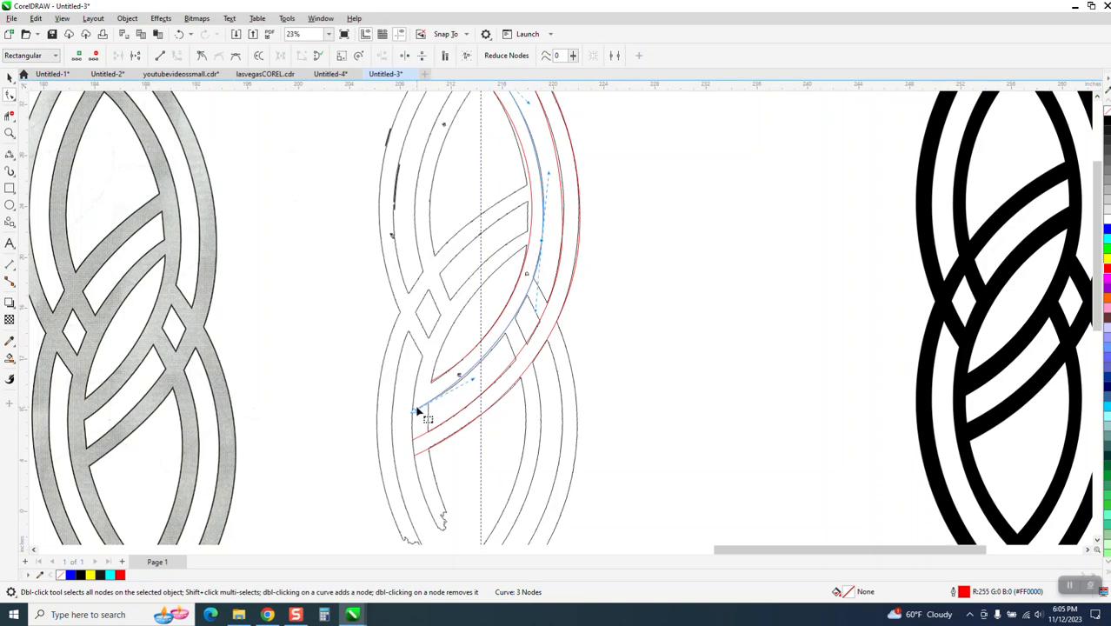
Extend the innermost red curve's lower end node slightly past the traced band corner toward the left strand
{"action": "left_click", "coordinate": [432, 385]}
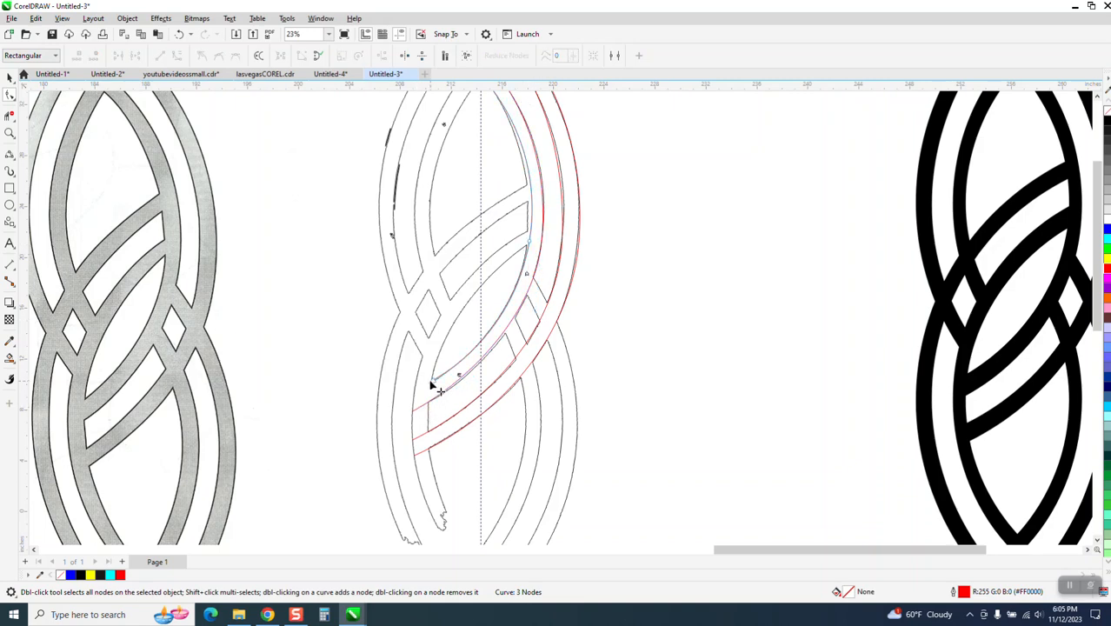
{"action": "left_click_drag", "start_coordinate": [432, 385], "coordinate": [427, 388]}
{"action": "scroll", "coordinate": [466, 364], "scroll_direction": "down", "scroll_amount": 2}
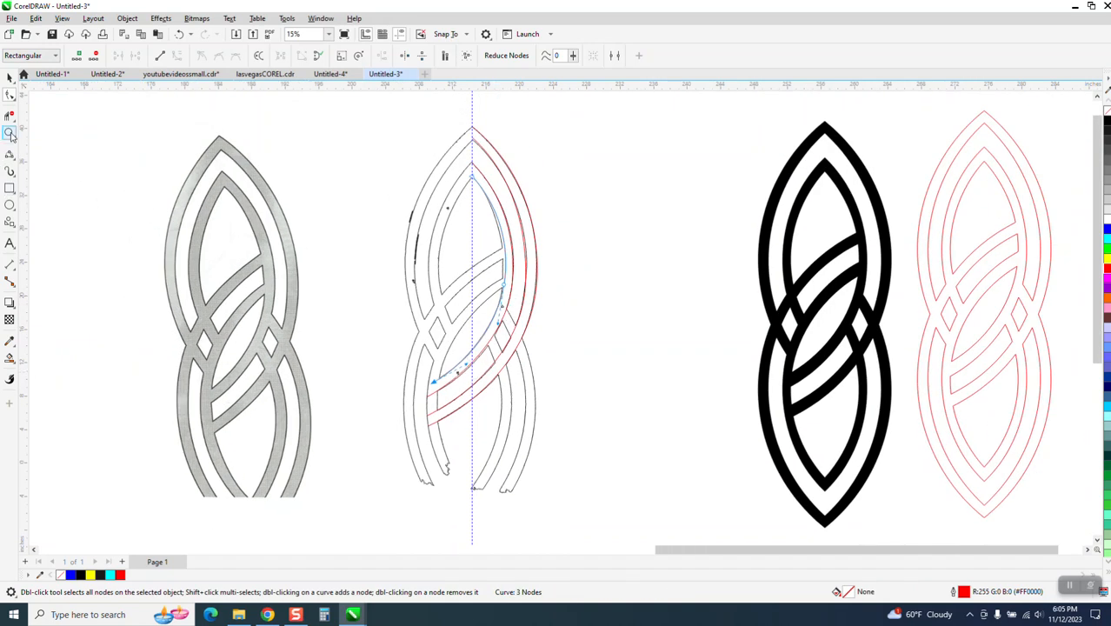
Adjust the upper handle of the innermost red curve's middle node to bring the curve closer to the traced edge
{"action": "left_click", "coordinate": [10, 133]}
{"action": "left_click_drag", "start_coordinate": [447, 216], "coordinate": [664, 351]}
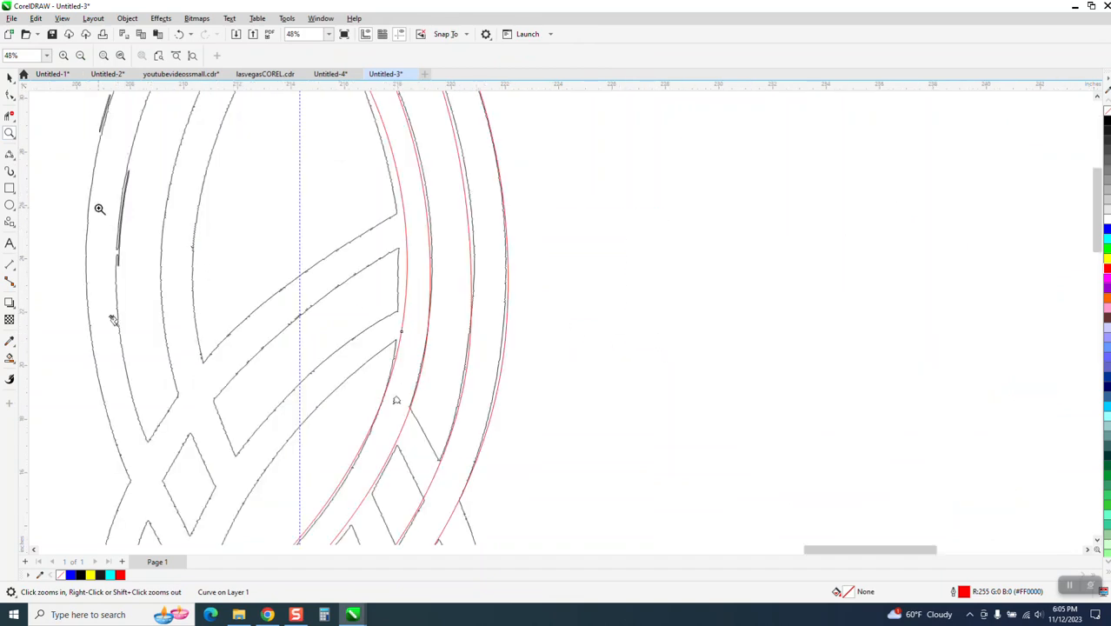
{"action": "left_click", "coordinate": [10, 95]}
{"action": "left_click", "coordinate": [401, 344]}
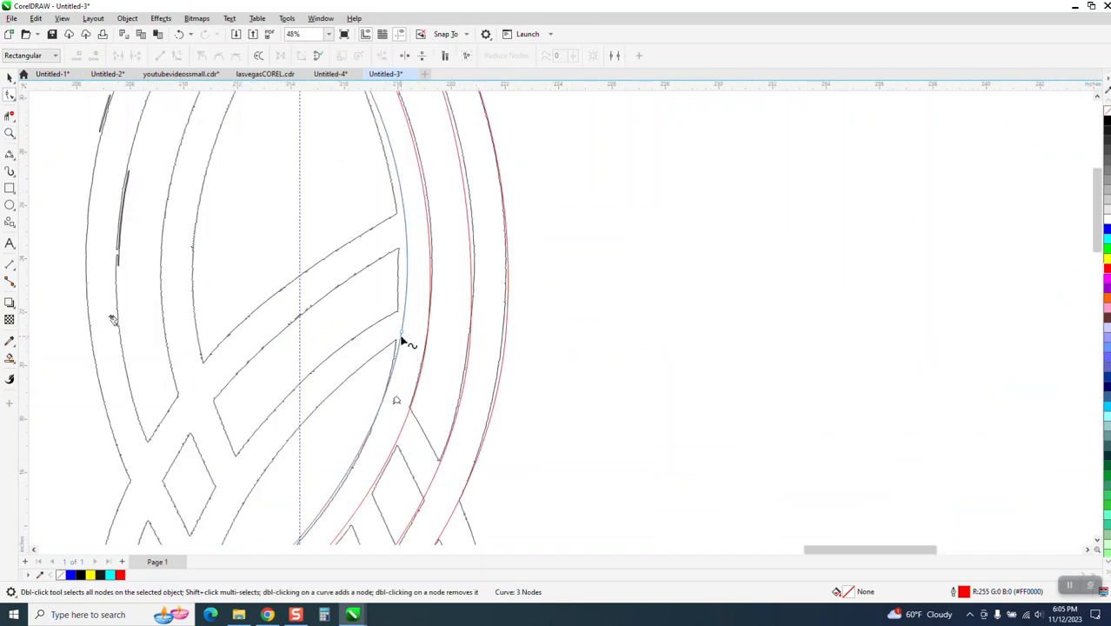
{"action": "scroll", "coordinate": [405, 323], "scroll_direction": "down", "scroll_amount": 1}
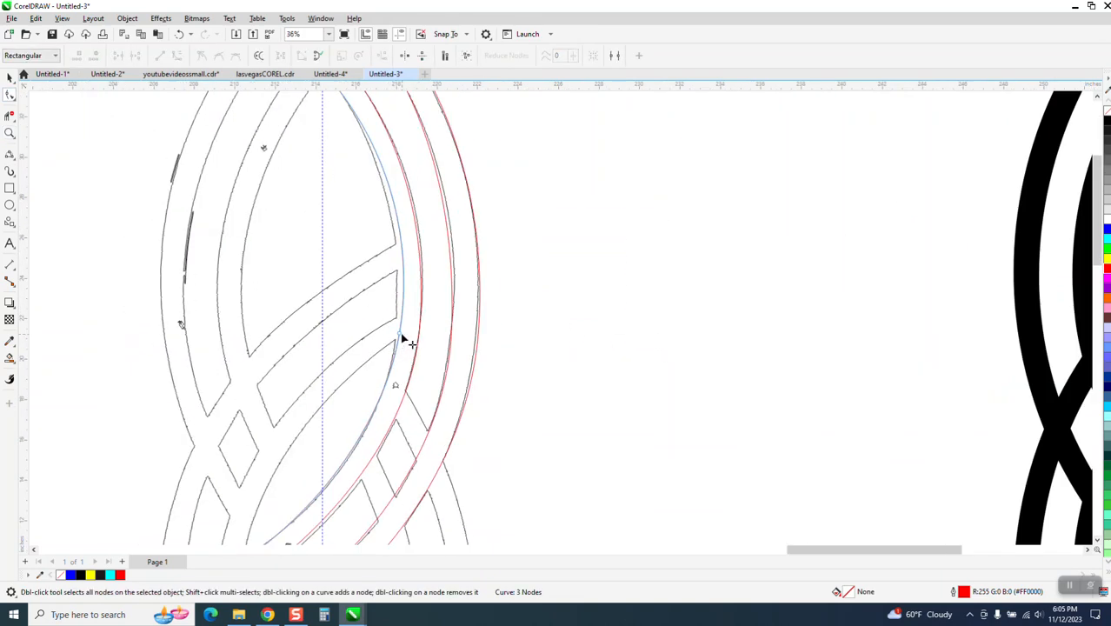
{"action": "left_click", "coordinate": [402, 337]}
{"action": "left_click_drag", "start_coordinate": [415, 241], "coordinate": [410, 241]}
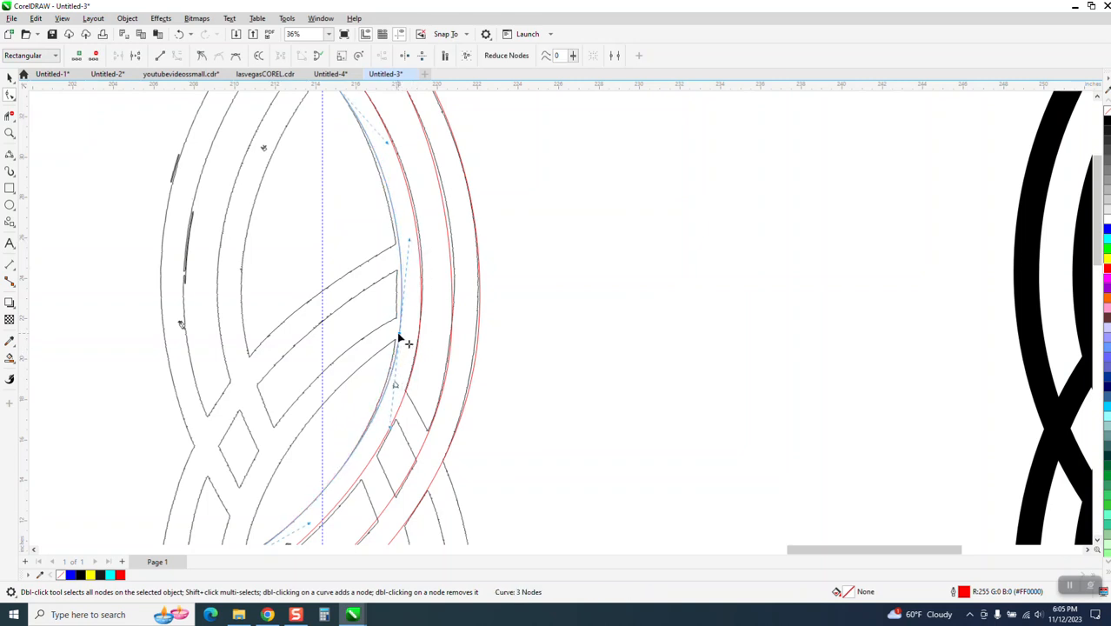
Set the nudge distance to 0.1 inches and nudge the innermost red curve's middle node left once
{"action": "left_click", "coordinate": [10, 80]}
{"action": "left_click", "coordinate": [498, 169]}
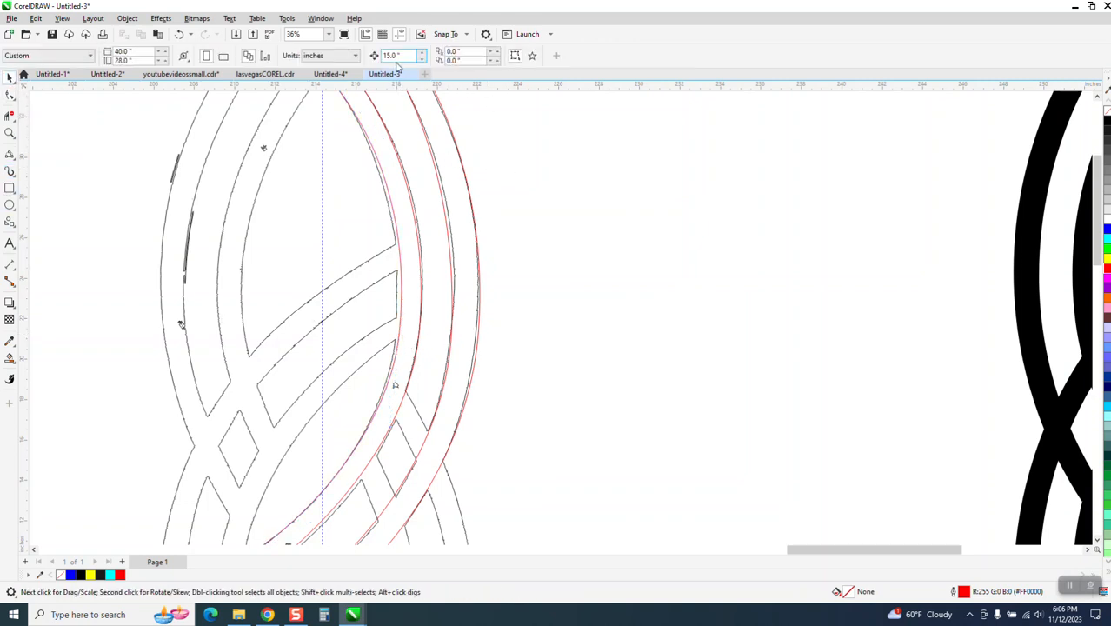
{"action": "left_click_drag", "start_coordinate": [399, 57], "coordinate": [359, 69]}
{"action": "type", "text": "1"}
{"action": "left_click", "coordinate": [11, 96]}
{"action": "left_click", "coordinate": [398, 352]}
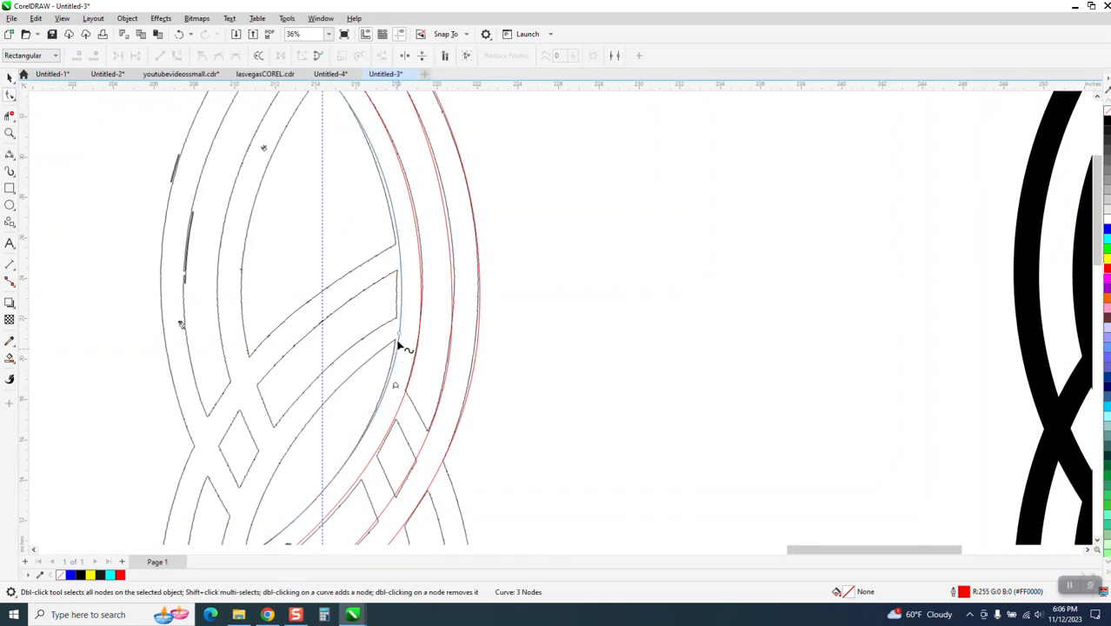
{"action": "key", "text": "Left"}
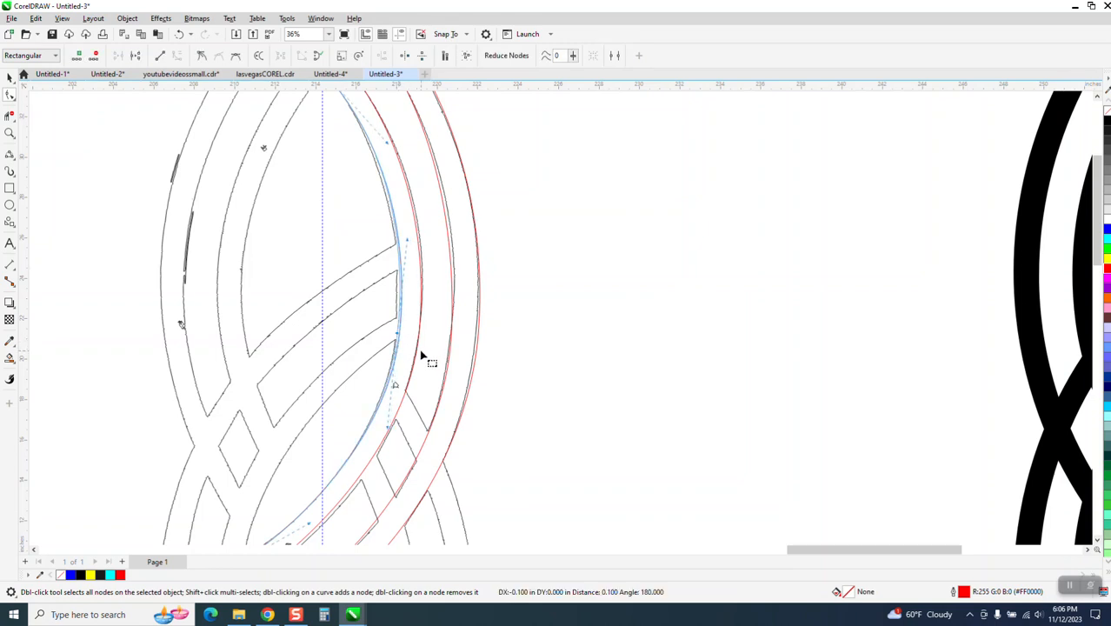
Fine-tune the handle at the innermost red curve's top node to follow the traced edge, then deselect the curve
{"action": "scroll", "coordinate": [417, 343], "scroll_direction": "down", "scroll_amount": 1}
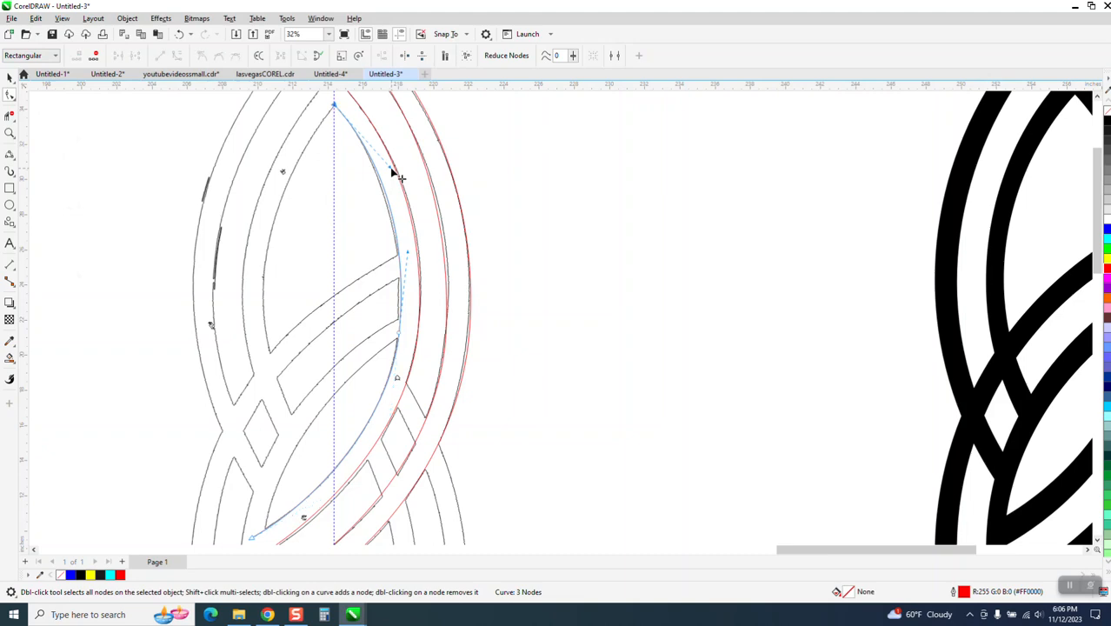
{"action": "left_click_drag", "start_coordinate": [395, 179], "coordinate": [399, 176]}
{"action": "scroll", "coordinate": [395, 247], "scroll_direction": "down", "scroll_amount": 5}
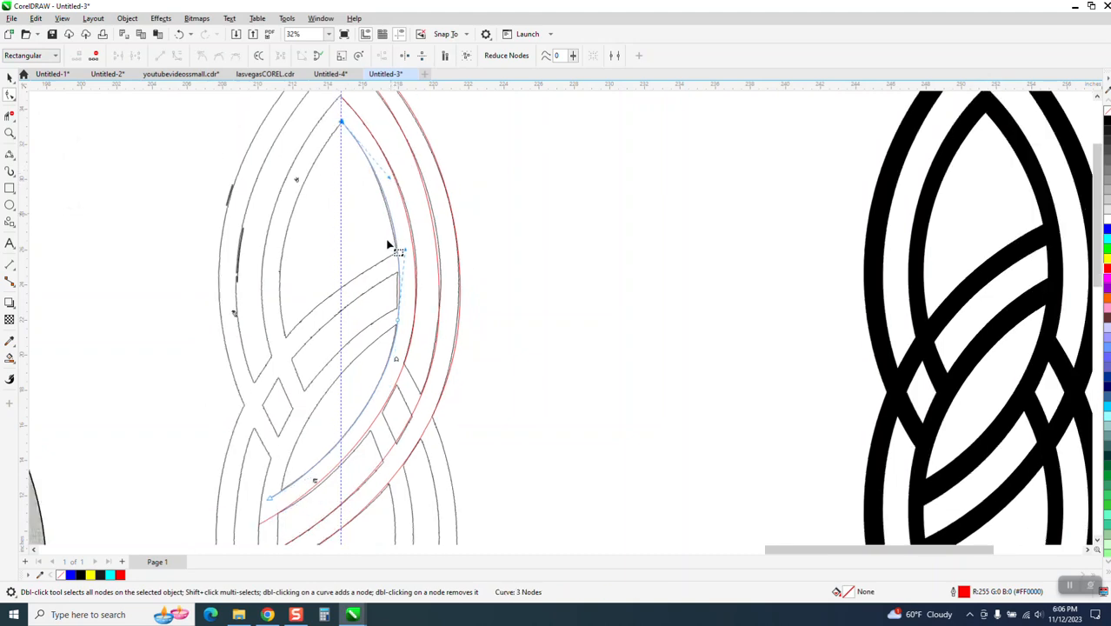
{"action": "left_click", "coordinate": [11, 79]}
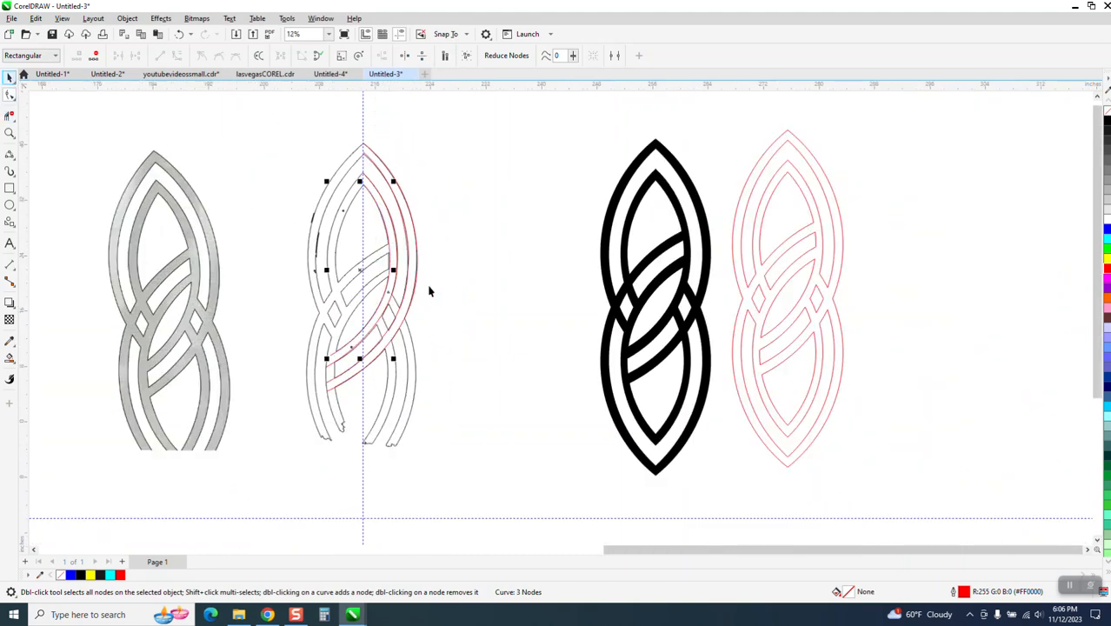
{"action": "left_click", "coordinate": [429, 289]}
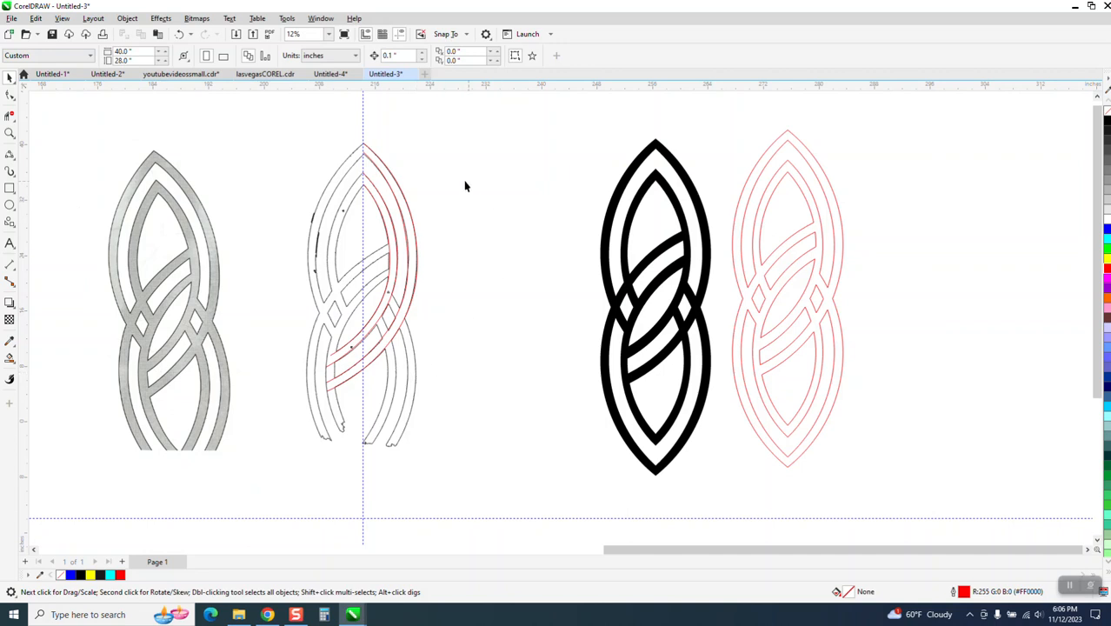
Set the nudge distance to 20 inches and nudge the traced outline right once, away from the red curves
{"action": "left_click", "coordinate": [379, 160]}
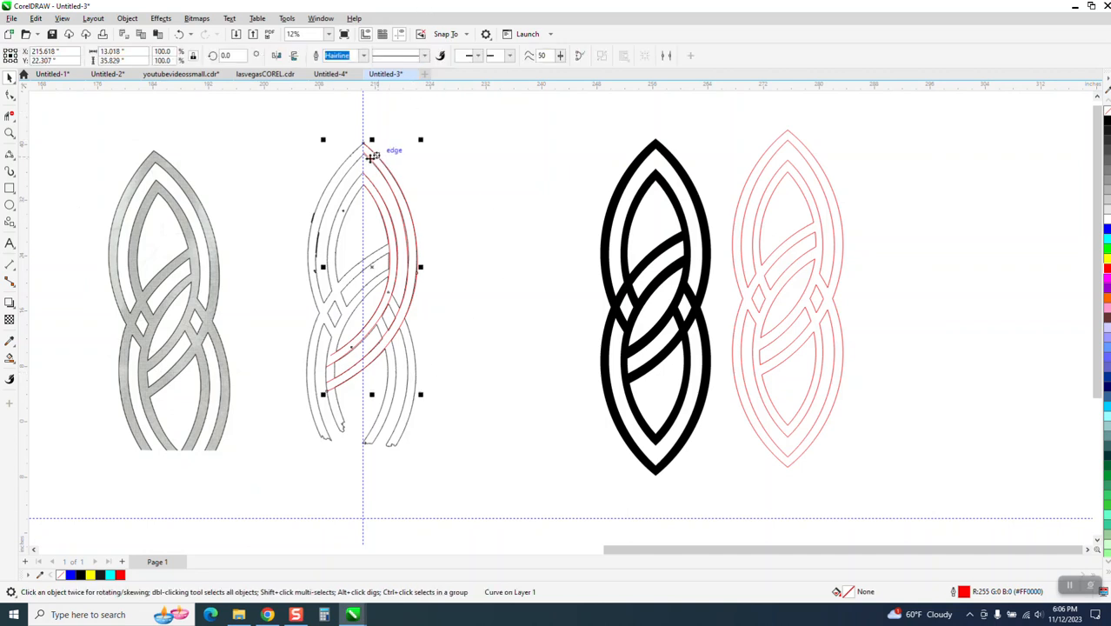
{"action": "left_click", "coordinate": [227, 154]}
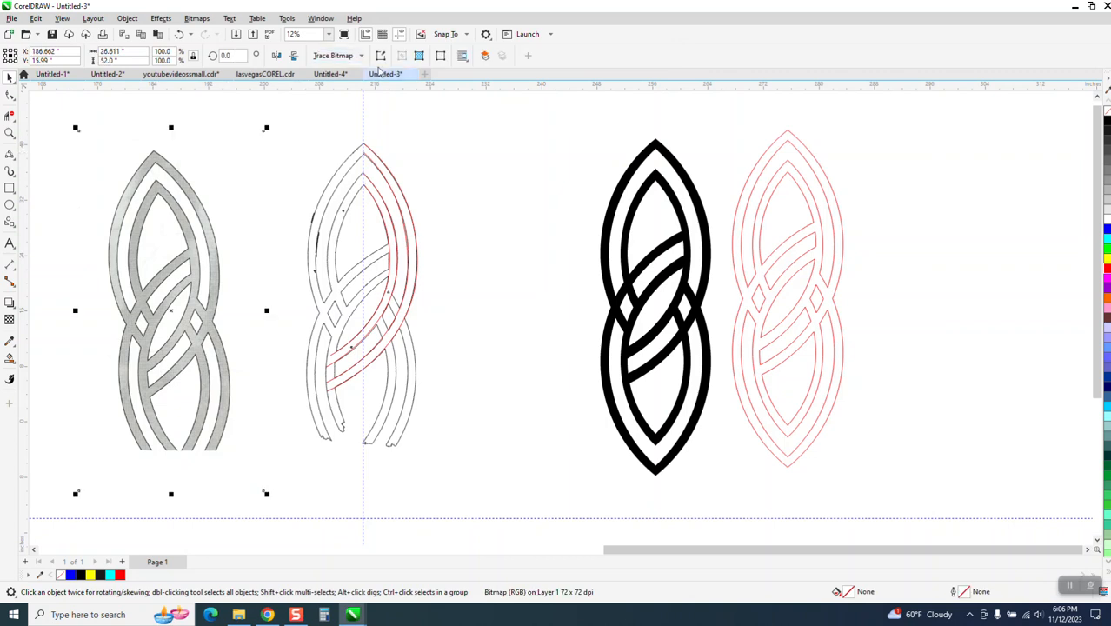
{"action": "left_click", "coordinate": [409, 122]}
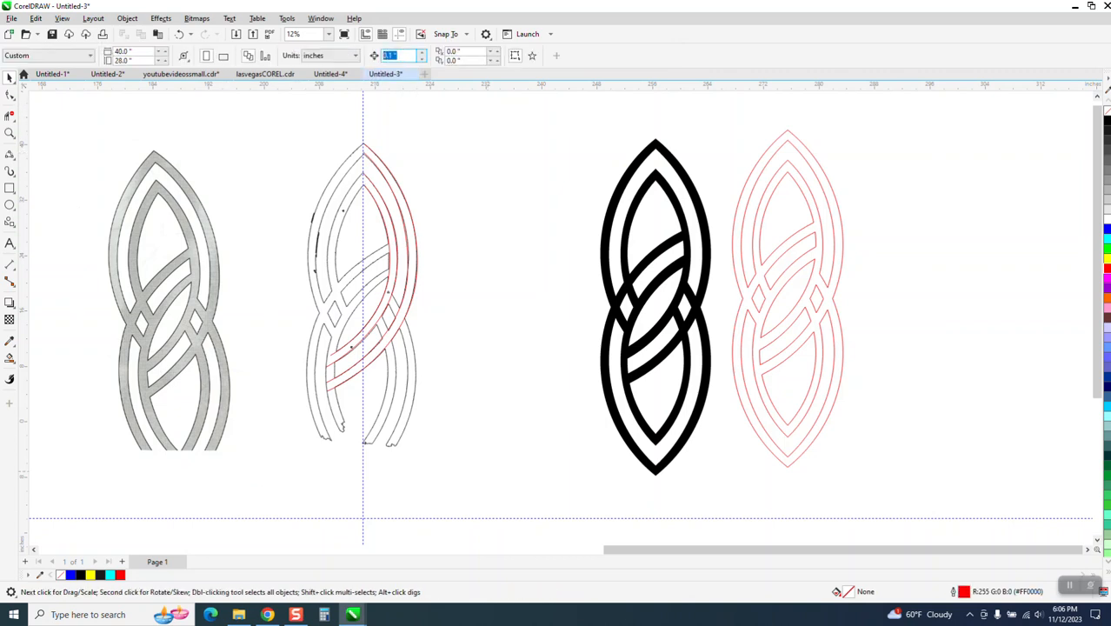
{"action": "type", "text": "20"}
{"action": "left_click", "coordinate": [411, 402]}
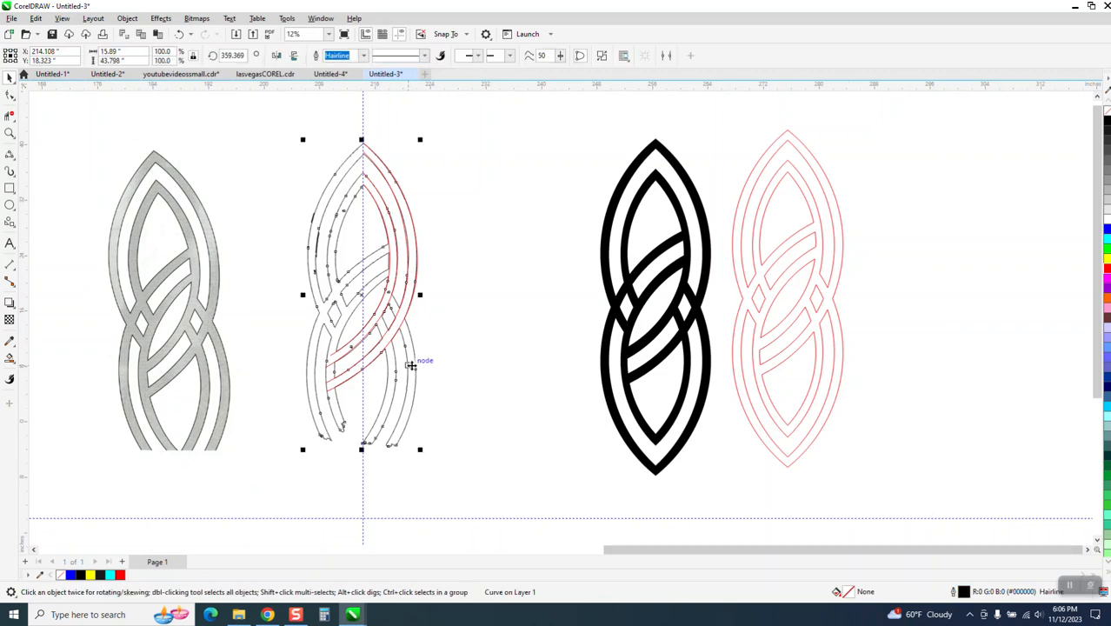
{"action": "key", "text": "Right"}
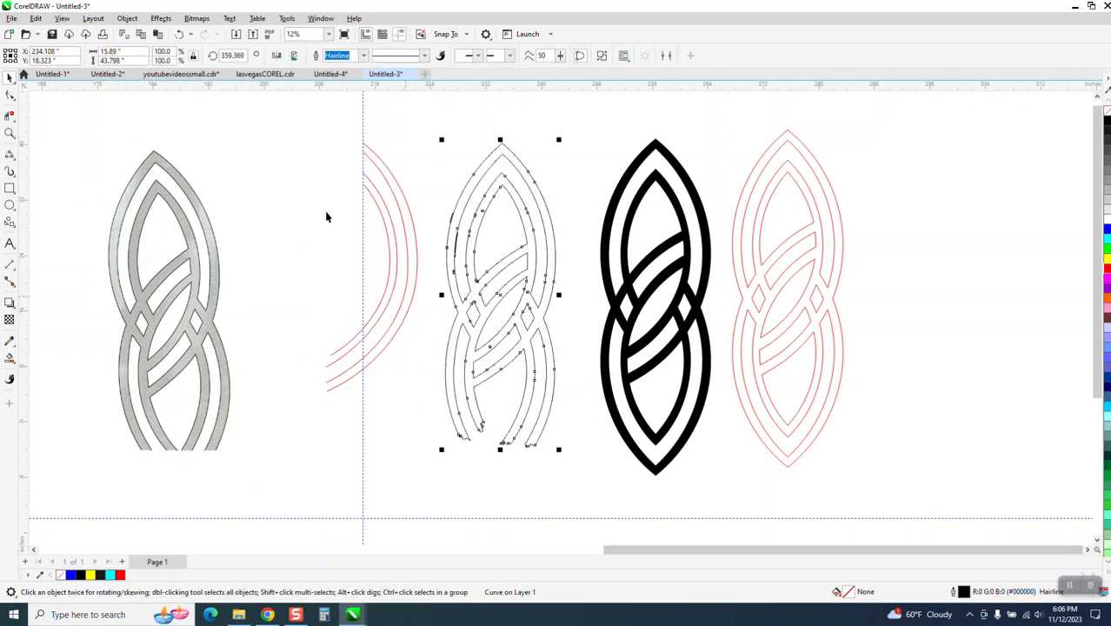
Select the four red curves and group them
{"action": "left_click_drag", "start_coordinate": [292, 128], "coordinate": [470, 428]}
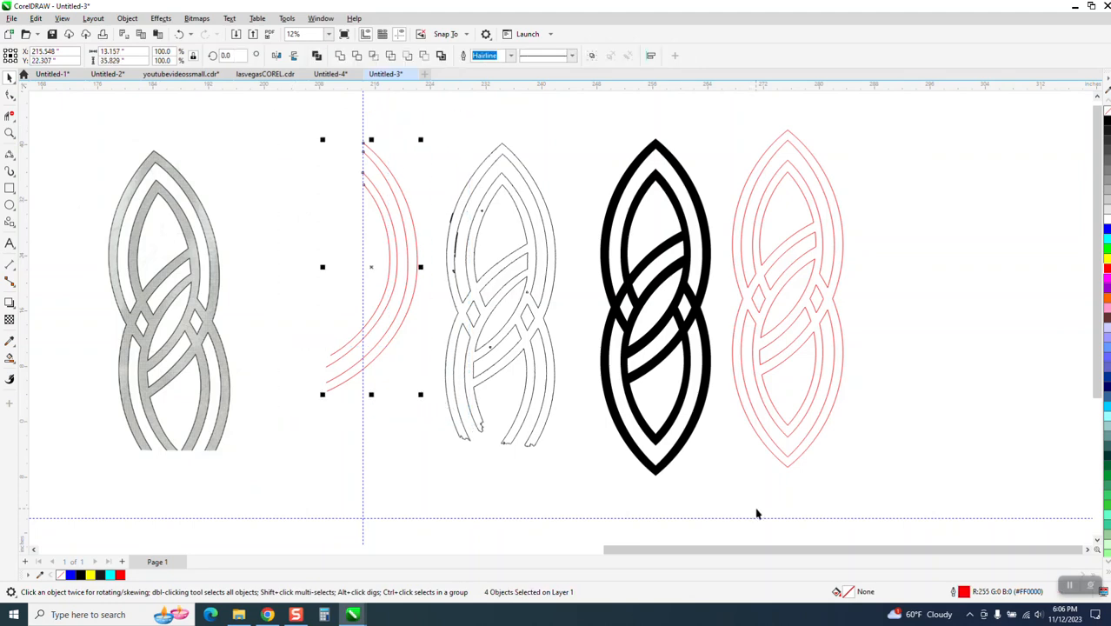
{"action": "key", "text": "ctrl+g"}
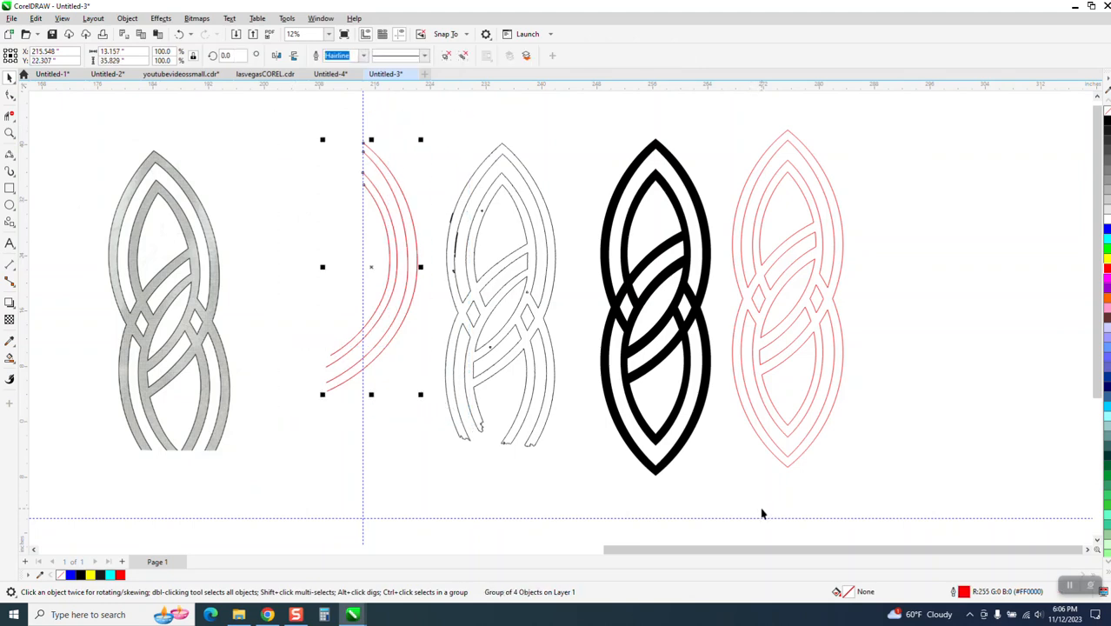
Mirror a copy of the red curve group horizontally and join the two halves at their top nodes on the guideline
{"action": "left_click", "coordinate": [277, 54]}
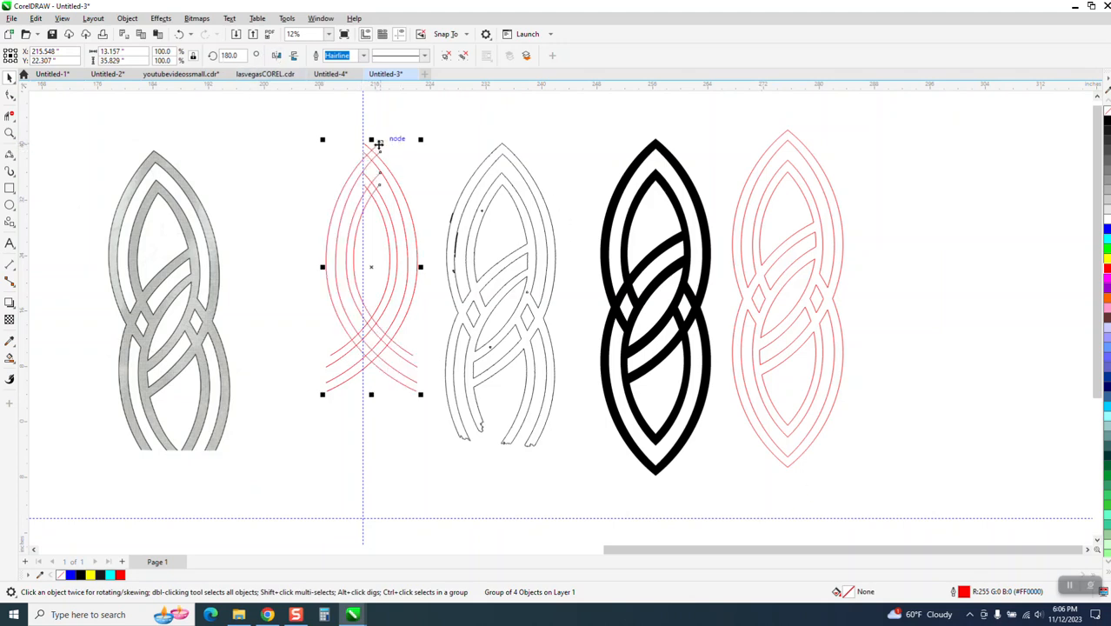
{"action": "left_click_drag", "start_coordinate": [378, 144], "coordinate": [367, 147]}
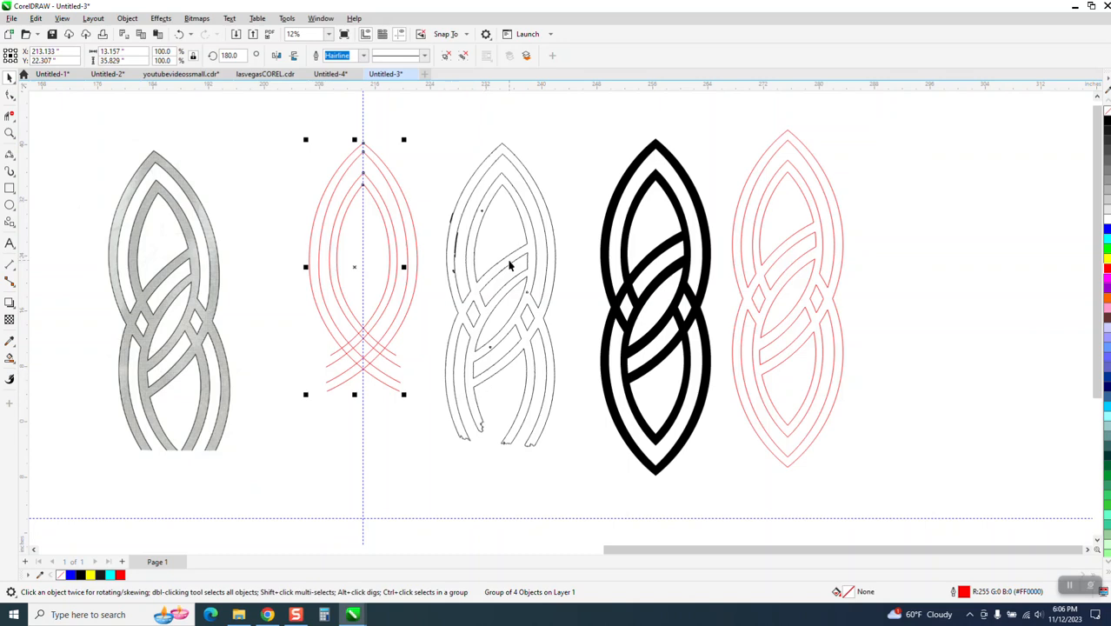
Move the traced outline further away from the red curves, then group the two mirrored red halves
{"action": "scroll", "coordinate": [522, 261], "scroll_direction": "down", "scroll_amount": 2}
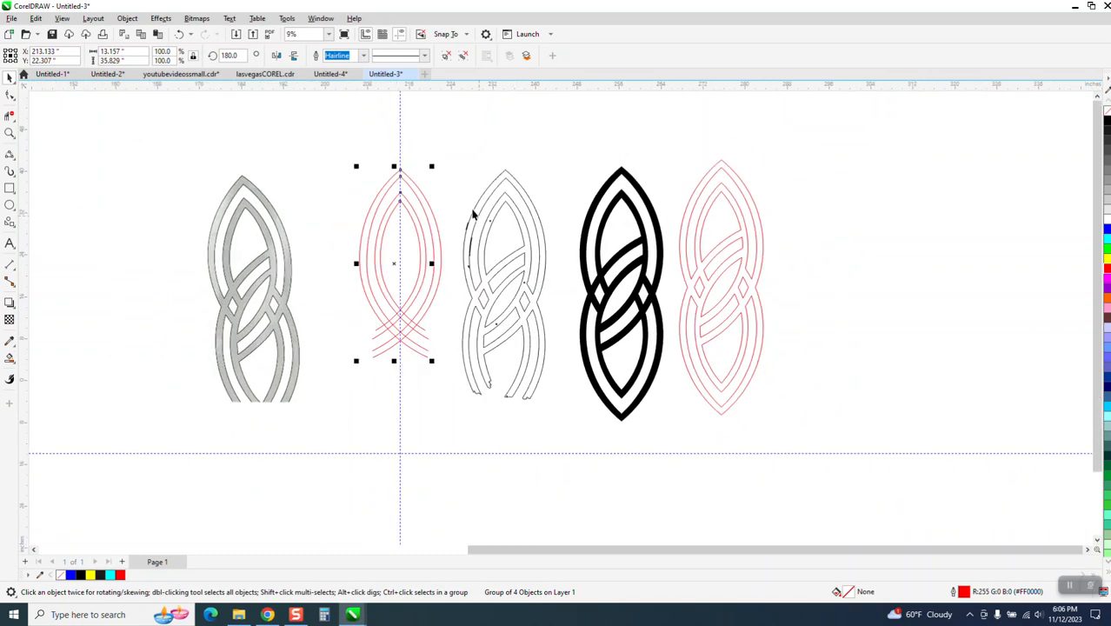
{"action": "mouse_move", "coordinate": [457, 153]}
{"action": "left_mouse_down"}
{"action": "mouse_move", "coordinate": [493, 356]}
{"action": "mouse_move", "coordinate": [562, 405]}
{"action": "left_mouse_up"}
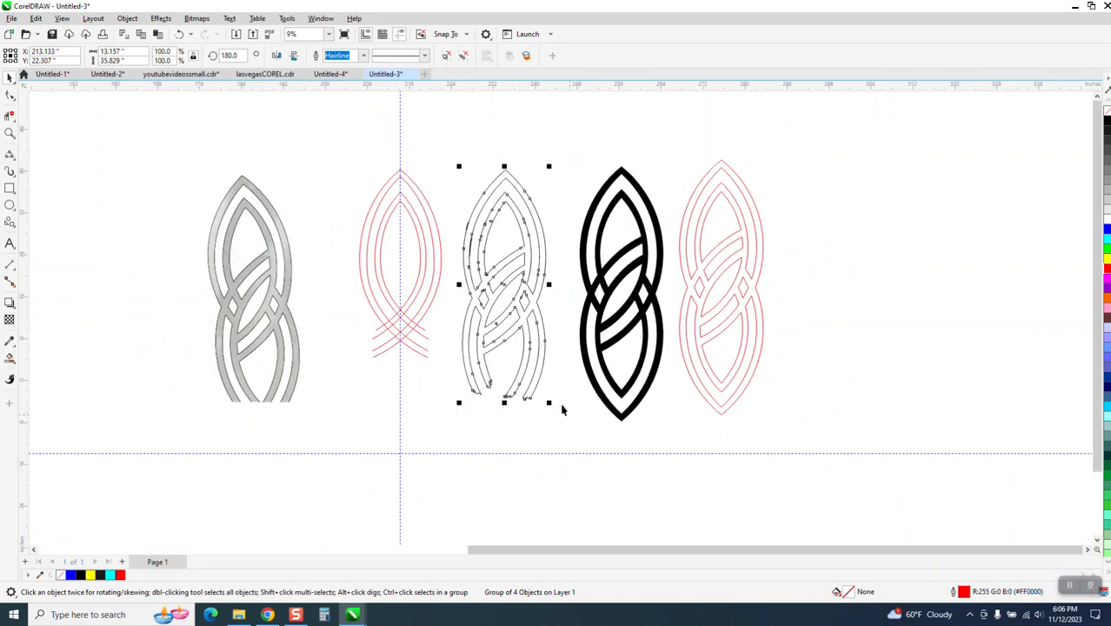
{"action": "left_click_drag", "start_coordinate": [512, 310], "coordinate": [541, 313]}
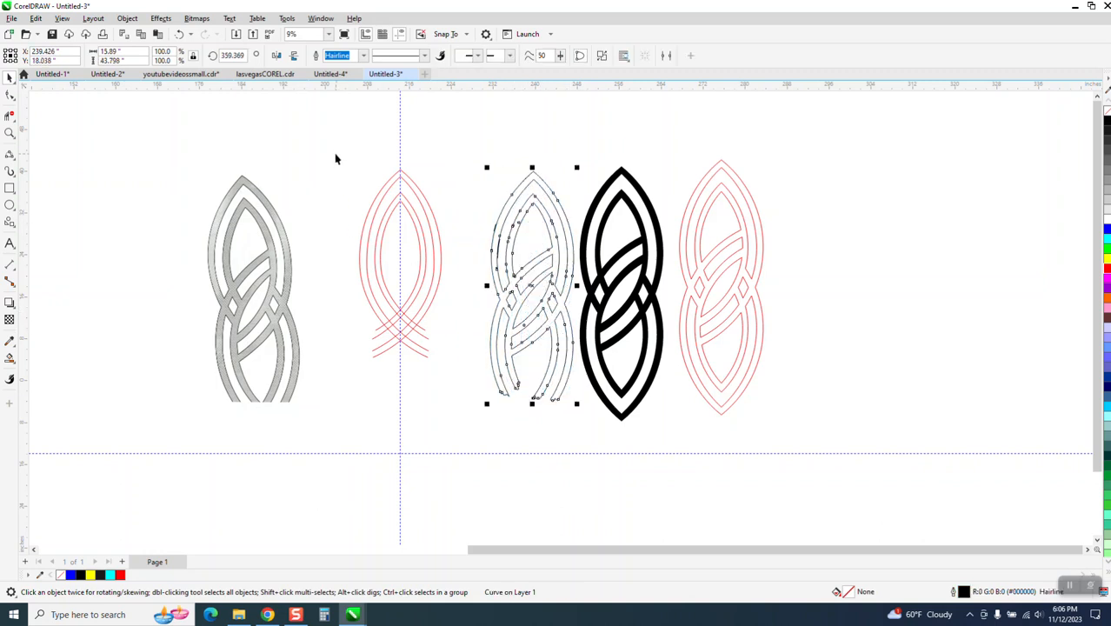
{"action": "left_click_drag", "start_coordinate": [338, 156], "coordinate": [467, 394]}
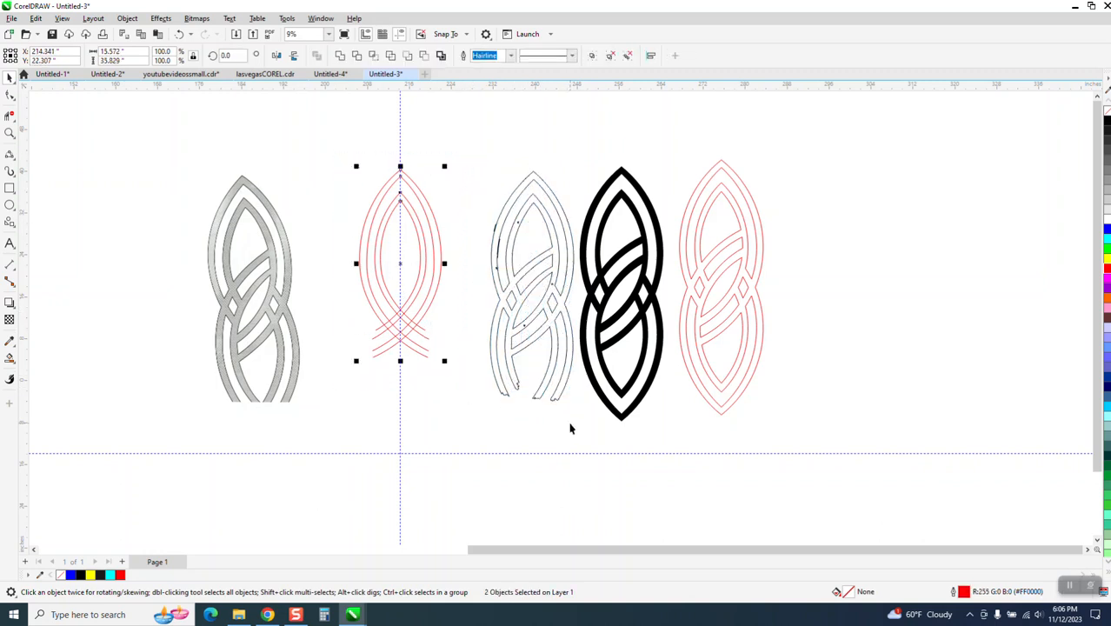
{"action": "key", "text": "ctrl+g"}
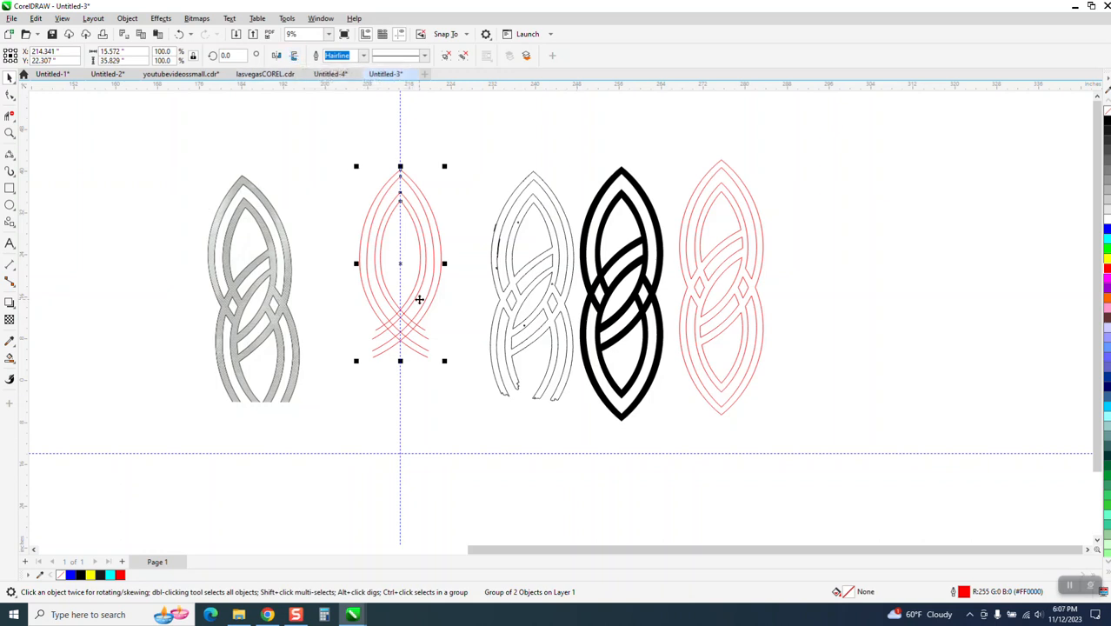
Mirror a copy of the grouped red loop vertically and place it below the original so their open ends overlap
{"action": "left_click", "coordinate": [294, 55]}
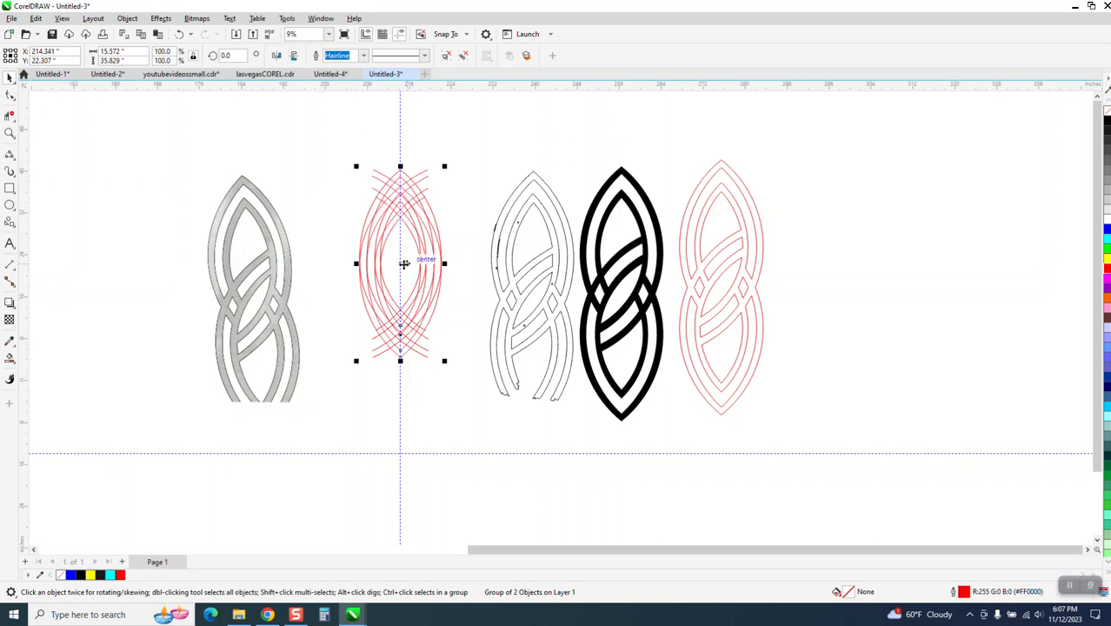
{"action": "left_click_drag", "start_coordinate": [403, 264], "coordinate": [413, 369]}
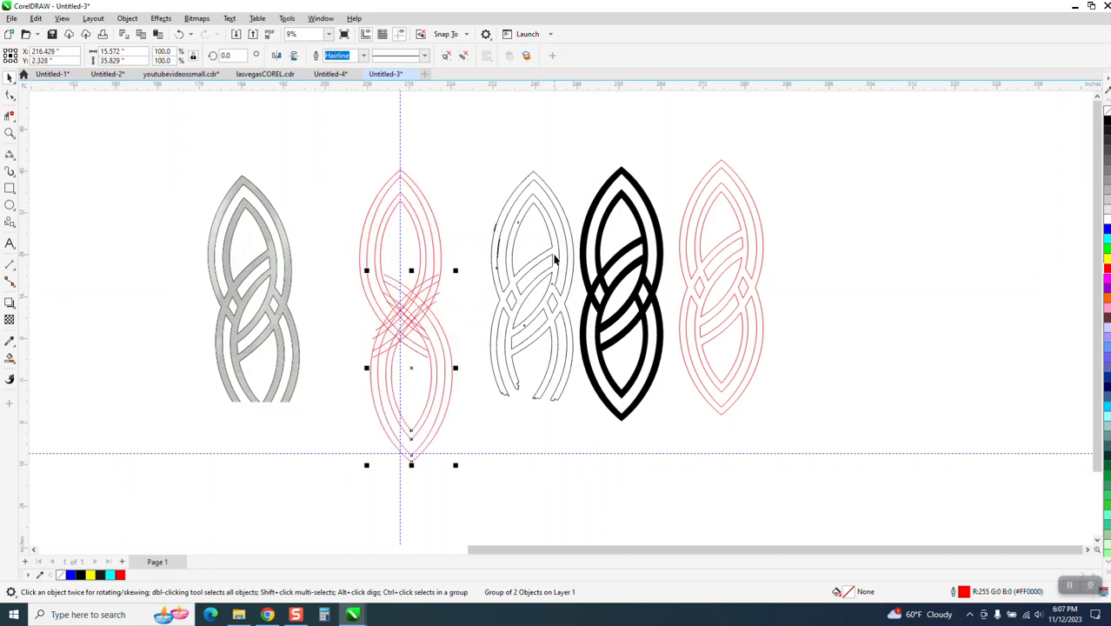
Move the traced outline onto the red loops, snapping its top node to the upper loop's apex
{"action": "double_click", "coordinate": [555, 259]}
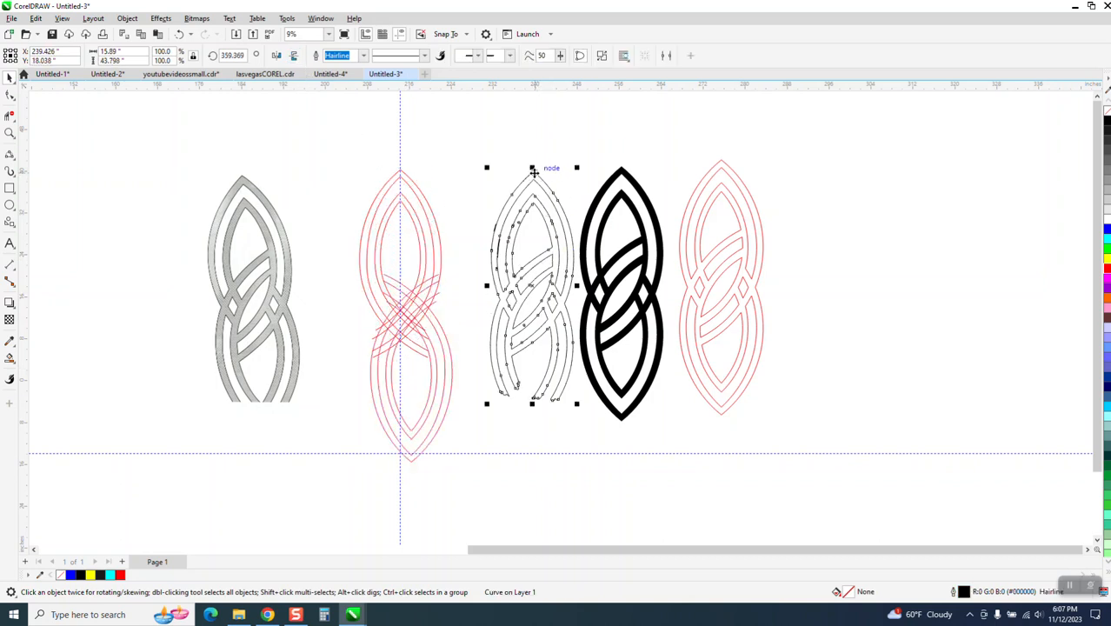
{"action": "left_click_drag", "start_coordinate": [534, 172], "coordinate": [401, 174]}
{"action": "left_click", "coordinate": [9, 132]}
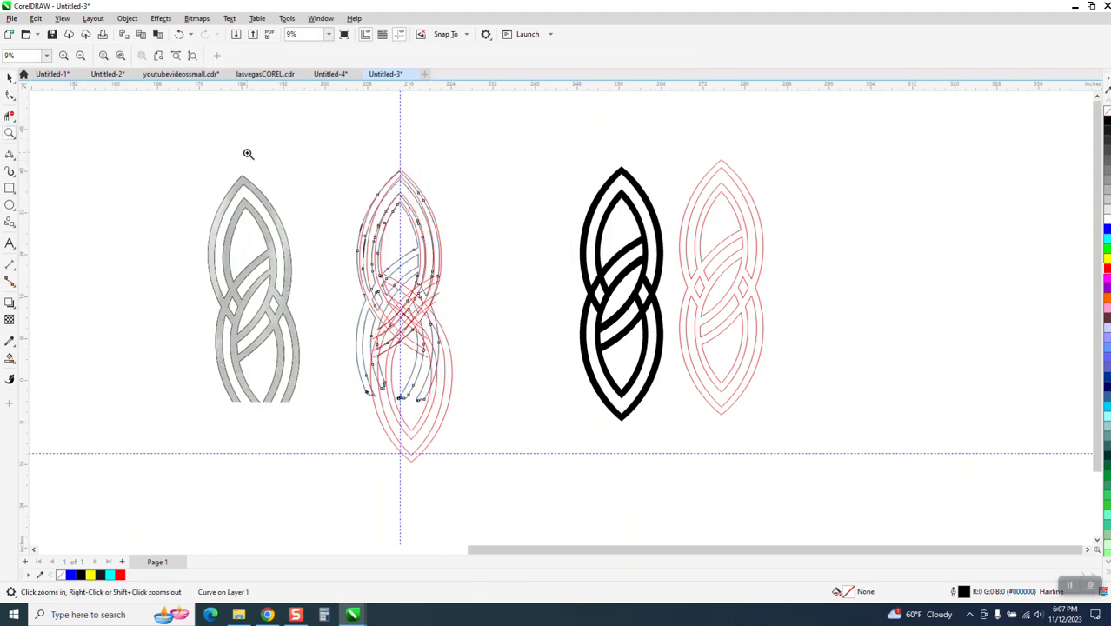
{"action": "left_click_drag", "start_coordinate": [265, 143], "coordinate": [665, 347]}
{"action": "left_click", "coordinate": [8, 78]}
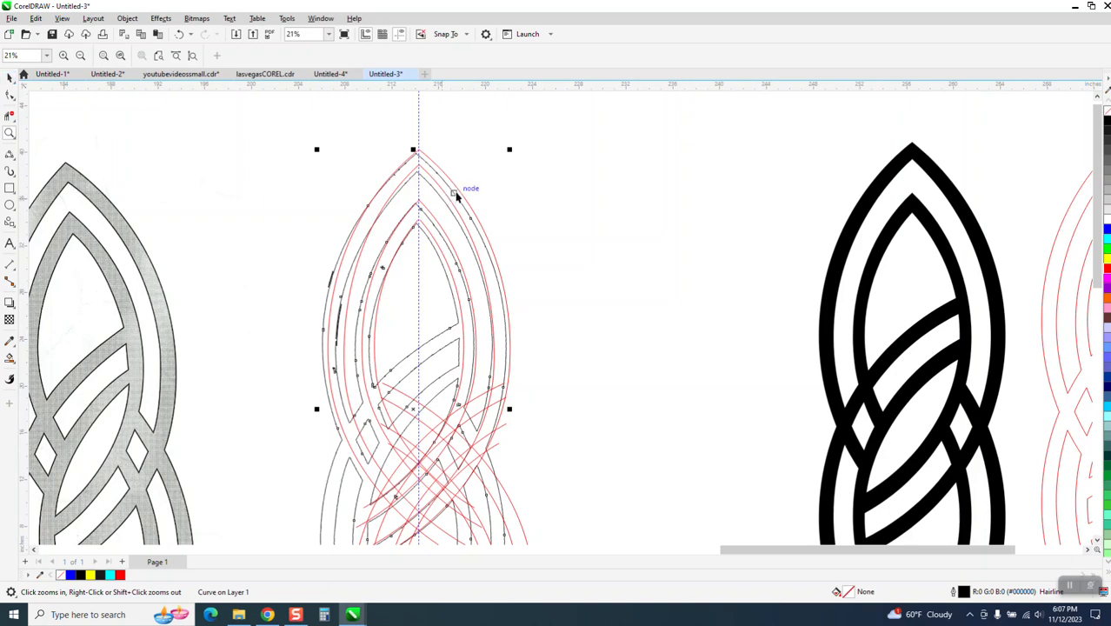
{"action": "left_click_drag", "start_coordinate": [418, 151], "coordinate": [419, 151]}
Move the lower red loop up and left to fit the lower half of the traced outline, then deselect it
{"action": "scroll", "coordinate": [414, 93], "scroll_direction": "down", "scroll_amount": 2}
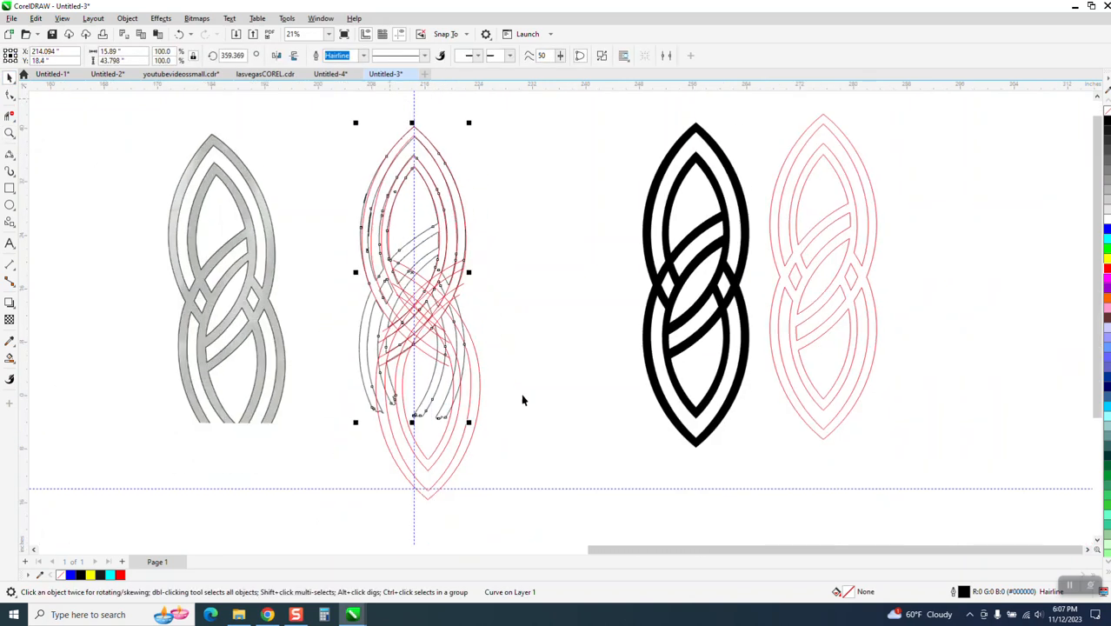
{"action": "left_click", "coordinate": [427, 494]}
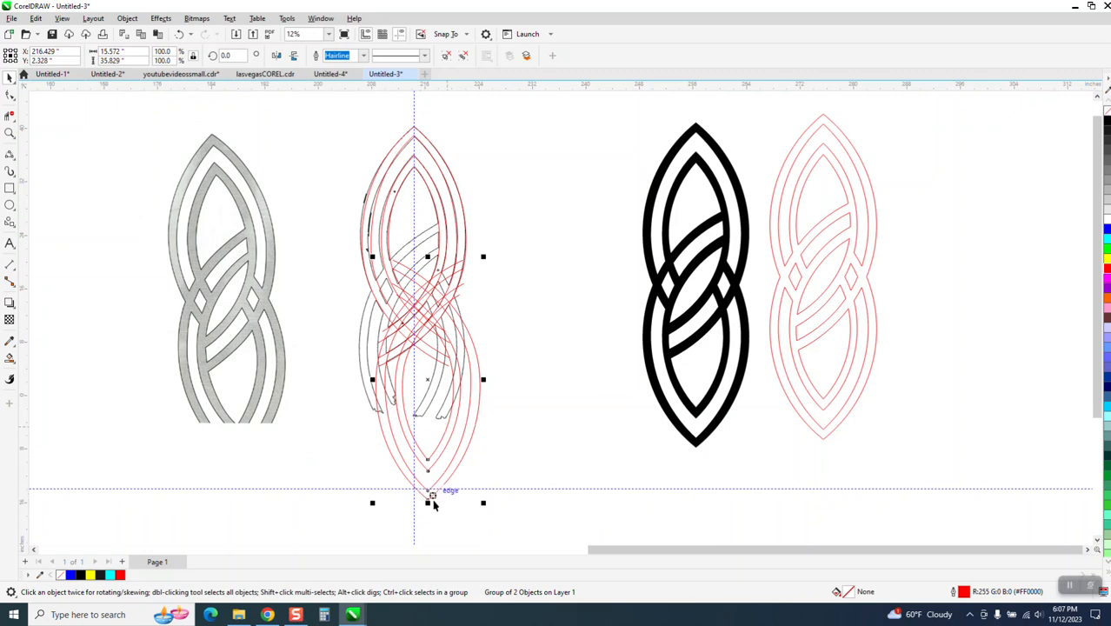
{"action": "left_click_drag", "start_coordinate": [427, 381], "coordinate": [409, 336]}
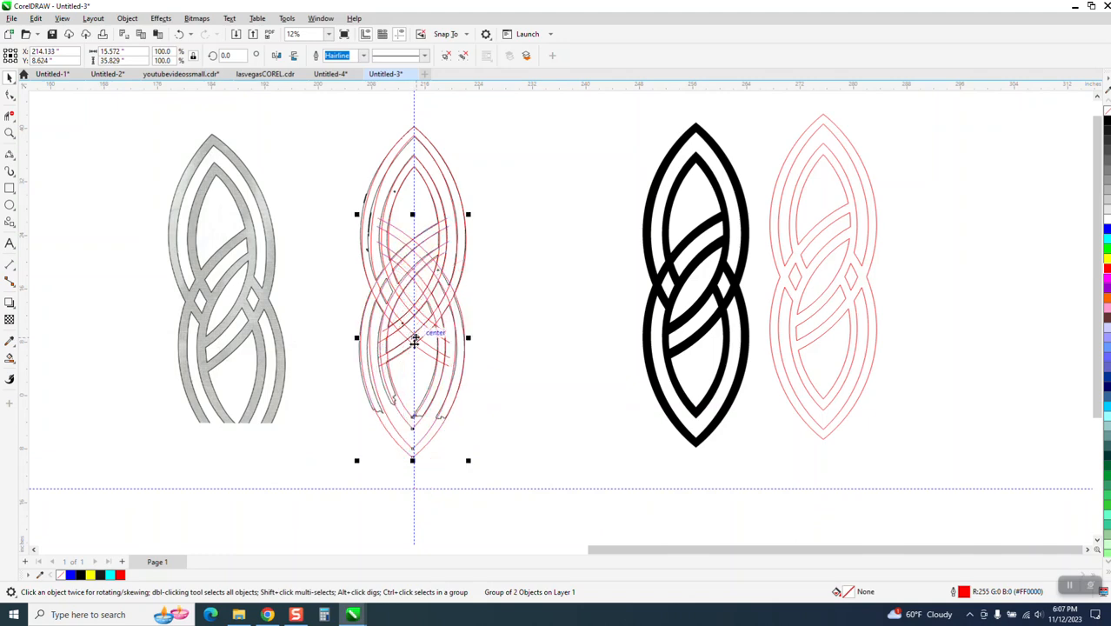
{"action": "left_click", "coordinate": [499, 393]}
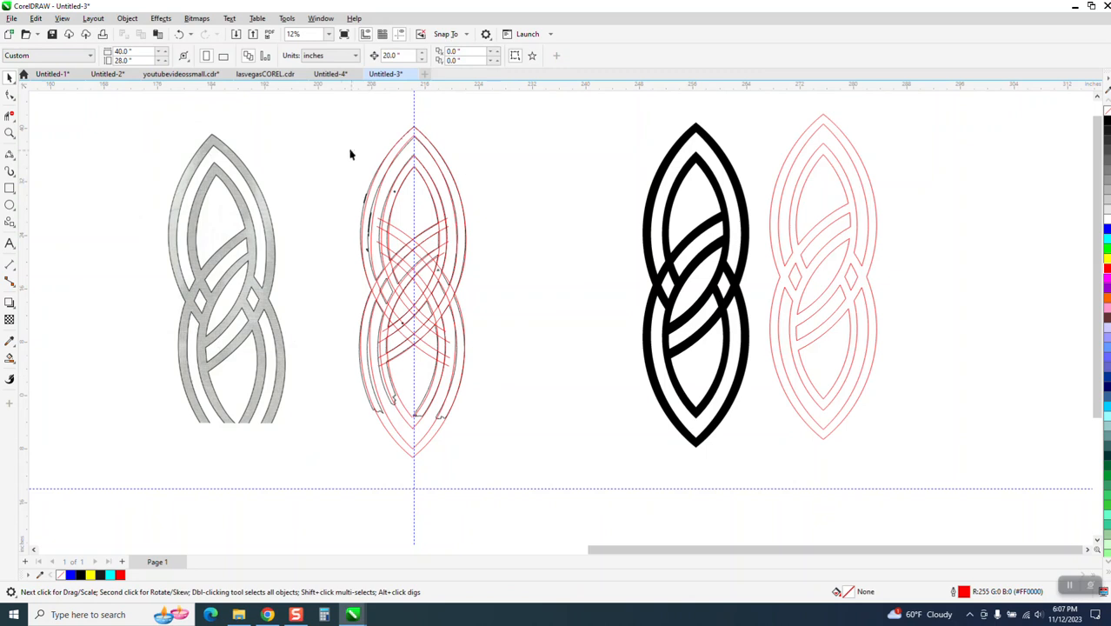
Nudge the upper red loop right once and the traced outline right three times, clear of the lower loop
{"action": "left_click", "coordinate": [407, 217]}
{"action": "key", "text": "Right"}
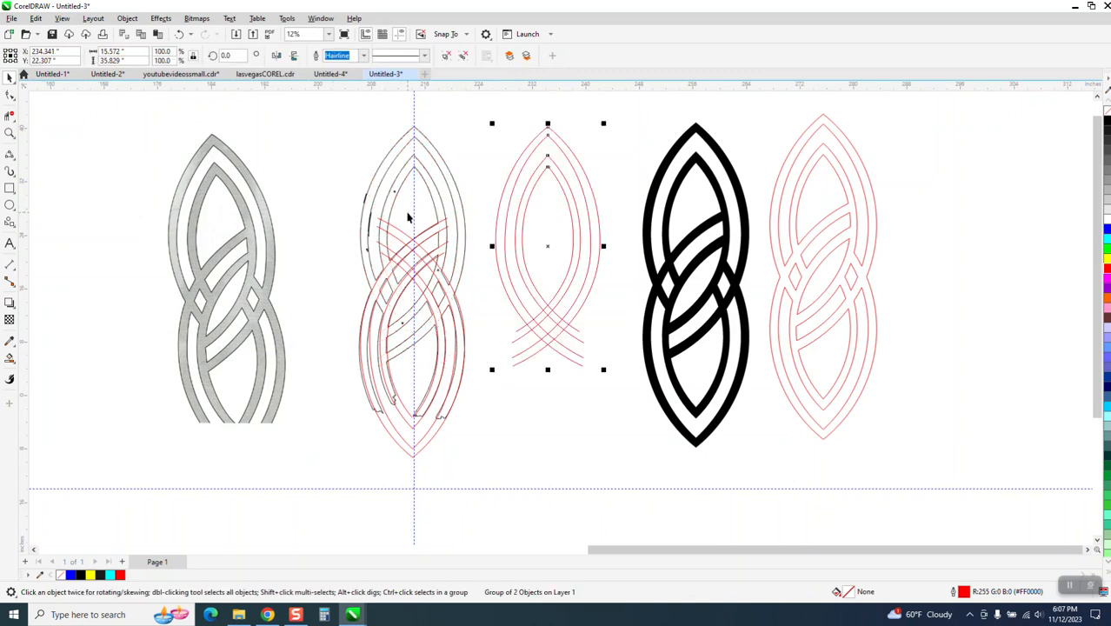
{"action": "left_click", "coordinate": [414, 207]}
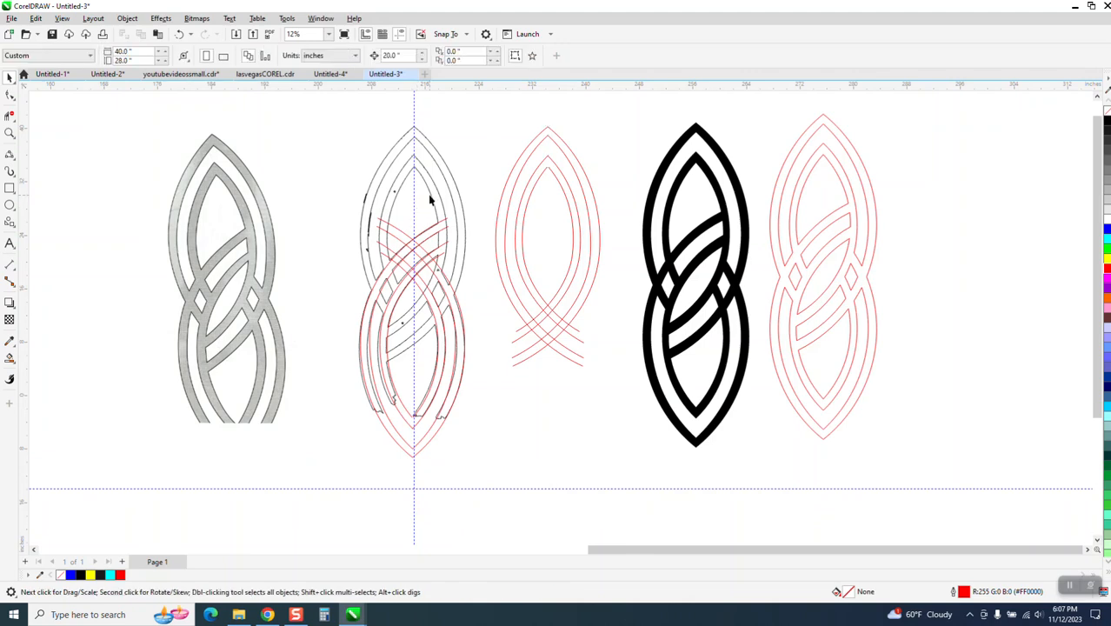
{"action": "key", "text": "Right"}
{"action": "key", "text": "Right"}
{"action": "key", "text": "Right"}
Nudge the upper red loop back left once and align both red loops on a common vertical centre line
{"action": "left_click", "coordinate": [530, 198]}
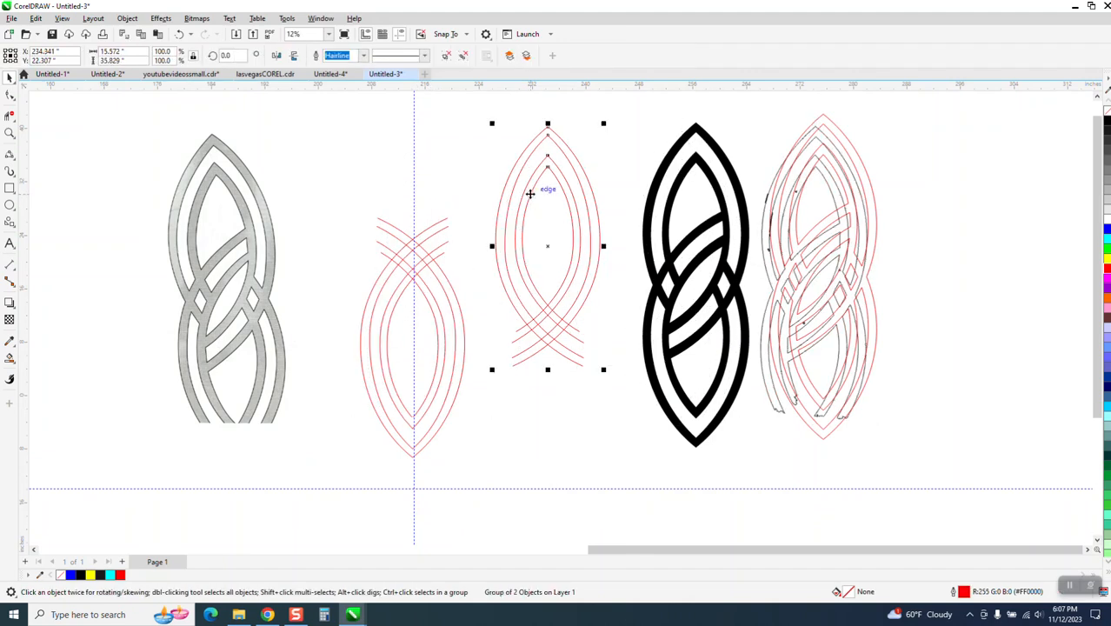
{"action": "key", "text": "Left"}
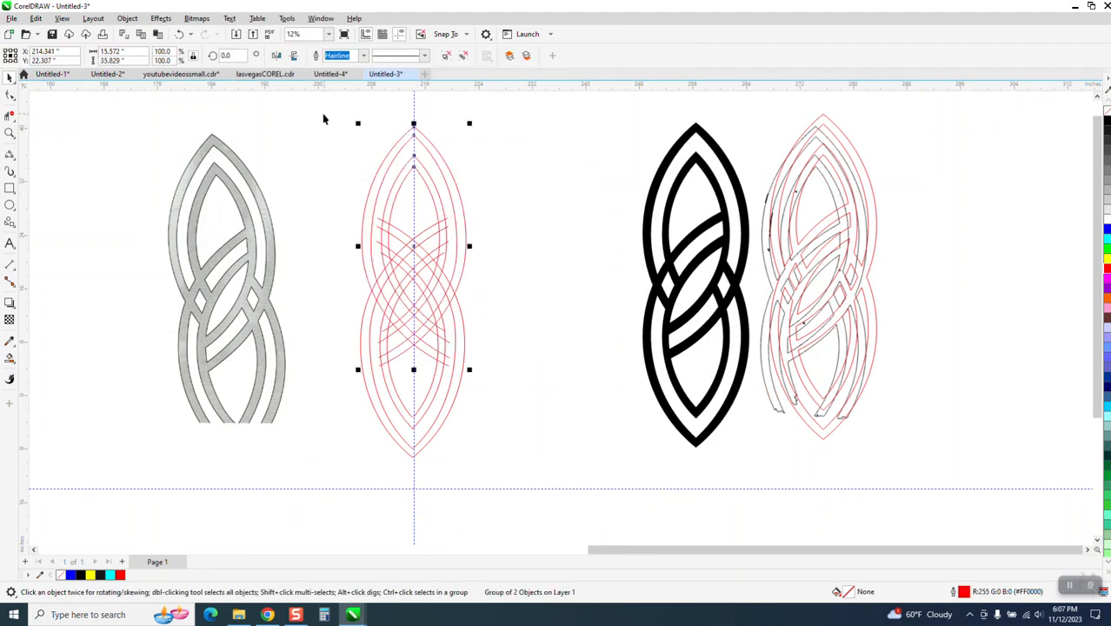
{"action": "left_click_drag", "start_coordinate": [323, 119], "coordinate": [562, 502]}
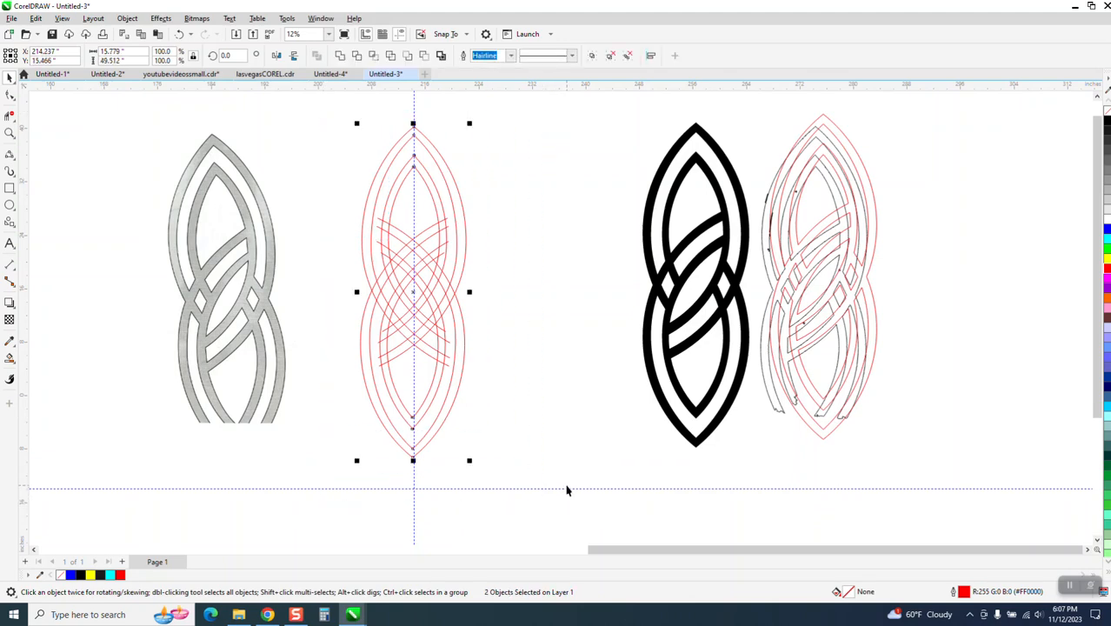
{"action": "key", "text": "c"}
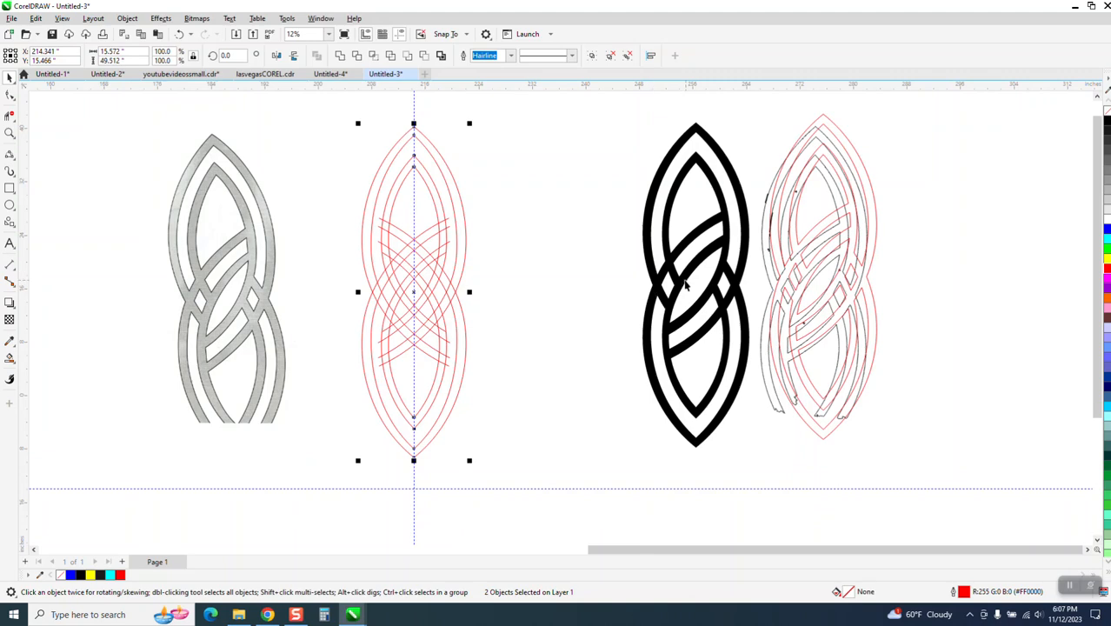
Move the solid black knot next to the red loops as a reference for trimming
{"action": "left_click_drag", "start_coordinate": [681, 280], "coordinate": [511, 293]}
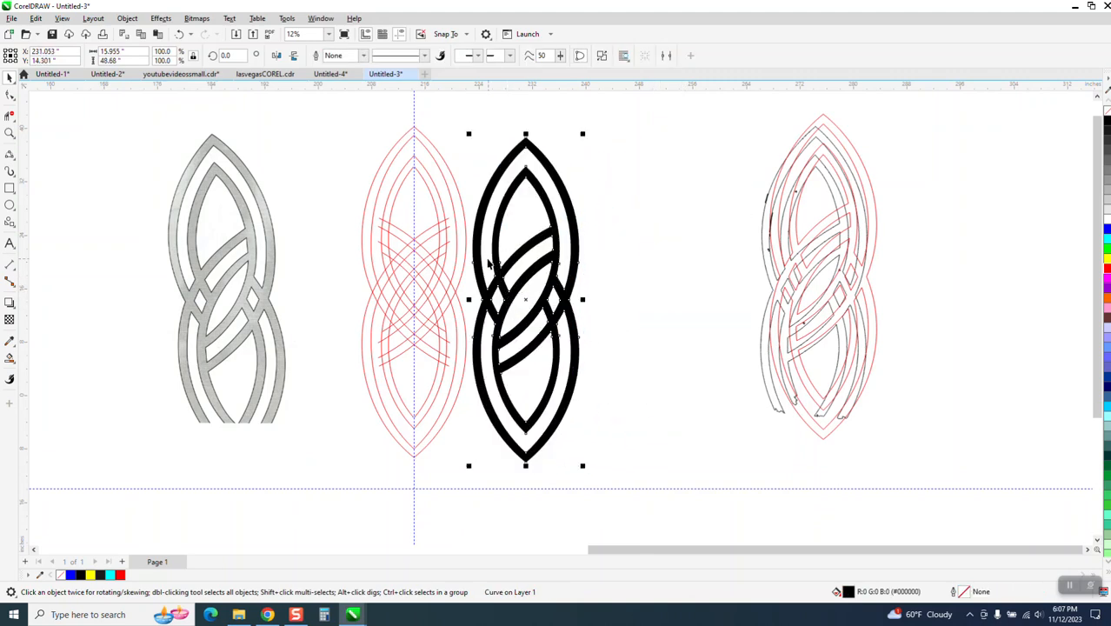
{"action": "left_click", "coordinate": [10, 132]}
{"action": "left_click_drag", "start_coordinate": [343, 169], "coordinate": [633, 301]}
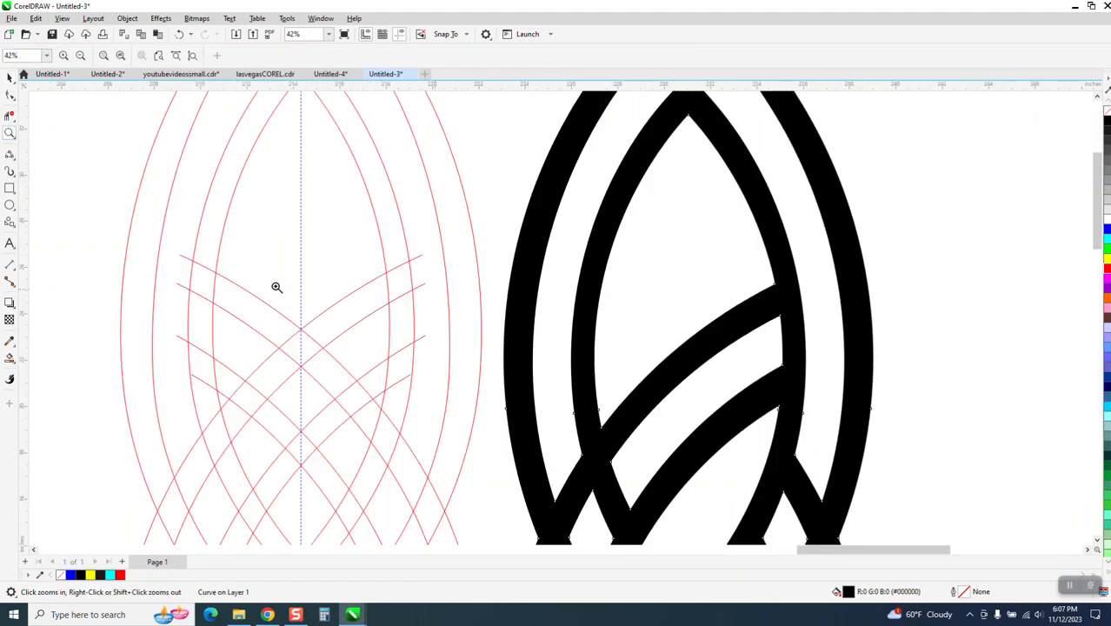
Use Virtual Segment Delete to trim the strand ends past the upper loop's inner right curve and that curve's pieces across the diagonal bands
{"action": "left_click", "coordinate": [10, 115]}
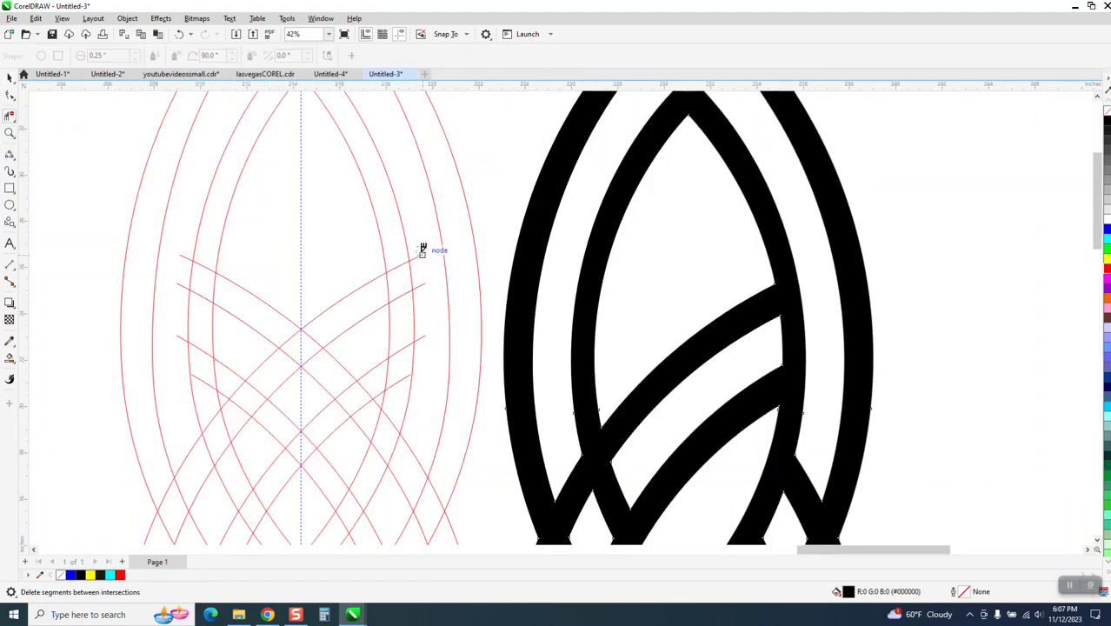
{"action": "left_click", "coordinate": [421, 254]}
{"action": "left_click", "coordinate": [421, 285]}
{"action": "left_click_drag", "start_coordinate": [398, 255], "coordinate": [404, 381]}
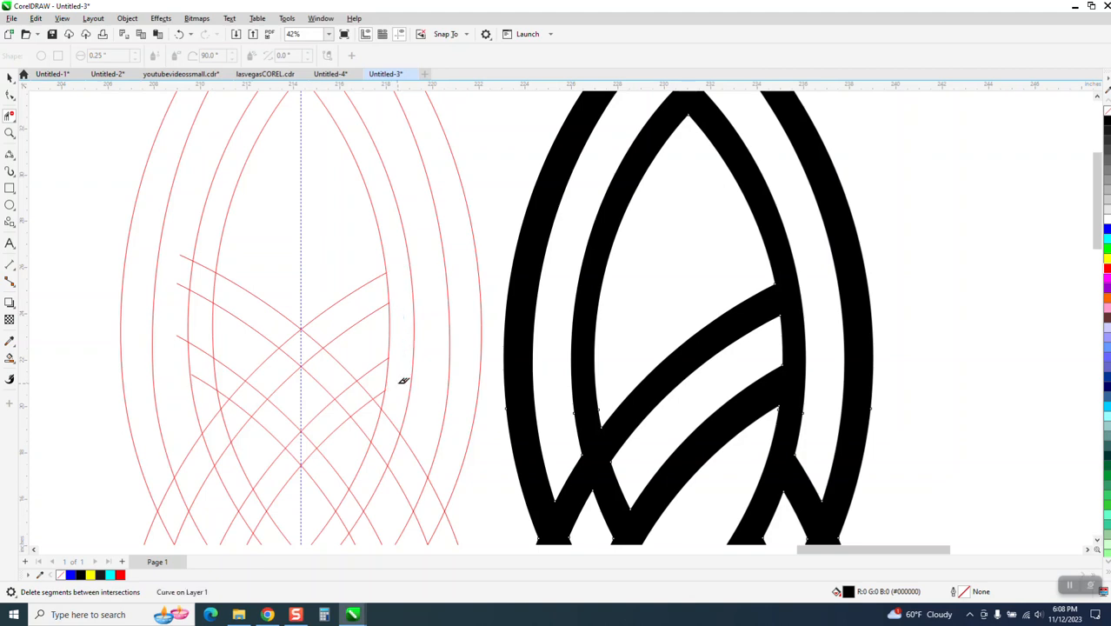
{"action": "left_click", "coordinate": [387, 287]}
{"action": "left_click", "coordinate": [383, 377]}
Delete the left-hand strand ends inside the upper loop and the segments crossing the upper diagonal band
{"action": "scroll", "coordinate": [356, 344], "scroll_direction": "down", "scroll_amount": 2}
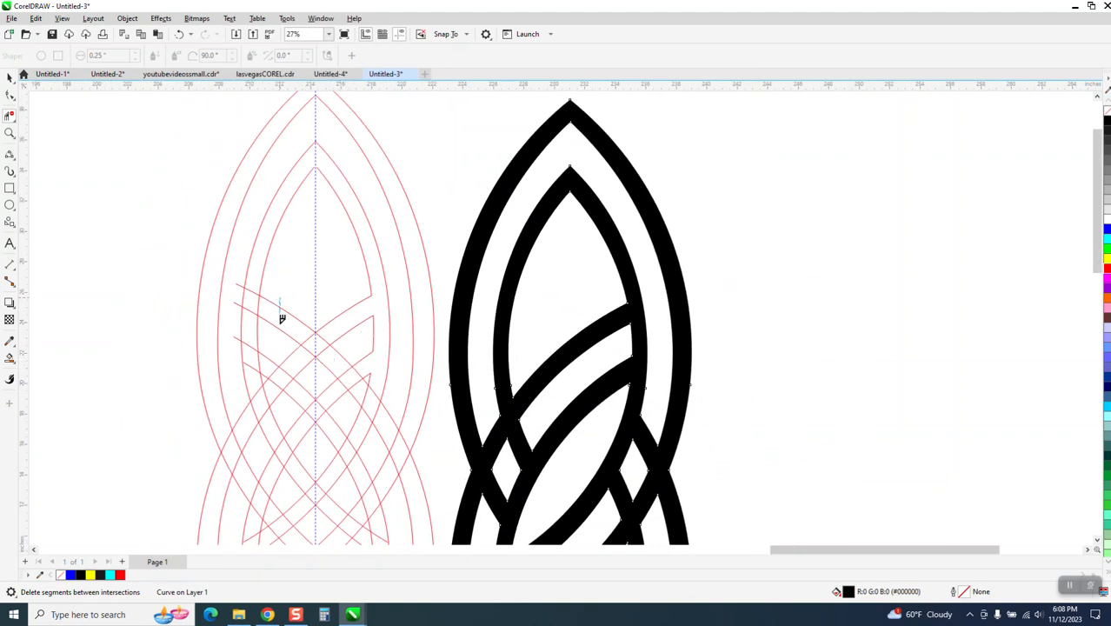
{"action": "left_click_drag", "start_coordinate": [280, 316], "coordinate": [273, 342]}
{"action": "left_click", "coordinate": [253, 313]}
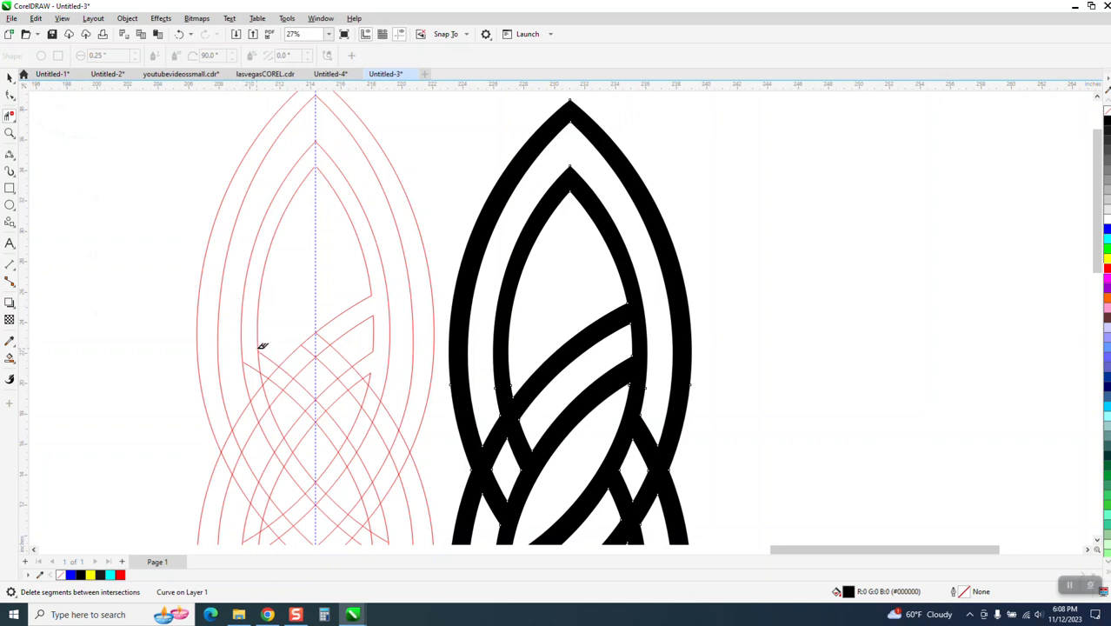
{"action": "left_click", "coordinate": [253, 362]}
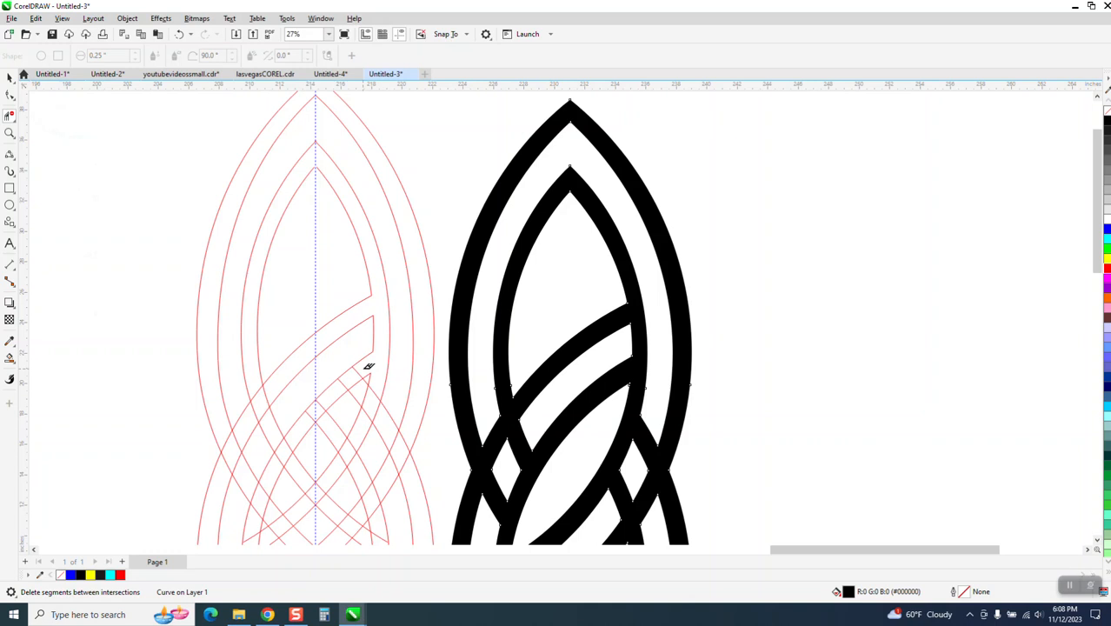
Delete the segments crossing the central diagonal strand and the overlapping pieces at the right-hand crossing, matching the black knot
{"action": "left_click_drag", "start_coordinate": [369, 366], "coordinate": [311, 413]}
{"action": "left_click", "coordinate": [326, 431]}
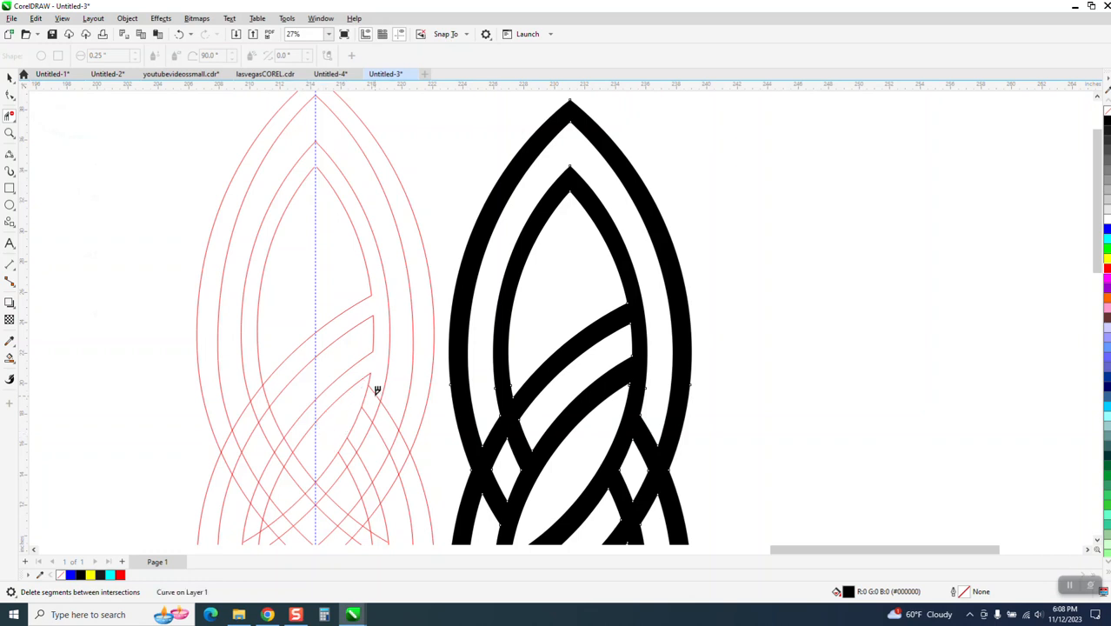
{"action": "left_click", "coordinate": [352, 459]}
{"action": "left_click", "coordinate": [377, 410]}
Trim the overlapping red segments at the left-hand crossing between the upper and lower loops to match the black knot
{"action": "scroll", "coordinate": [360, 377], "scroll_direction": "down", "scroll_amount": 1}
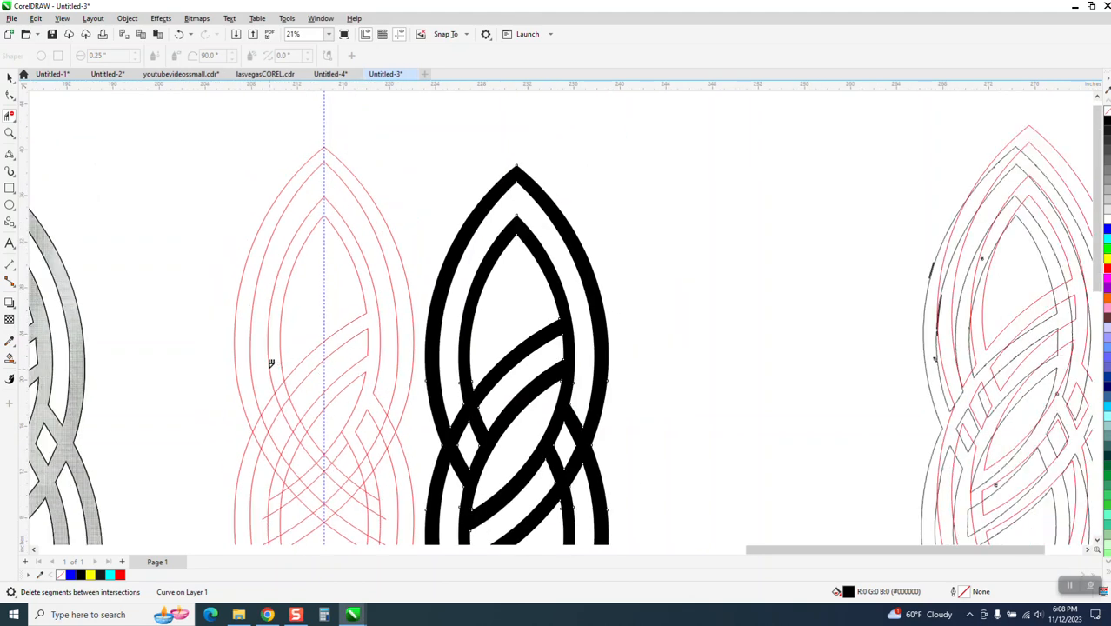
{"action": "scroll", "coordinate": [273, 362], "scroll_direction": "down", "scroll_amount": 1}
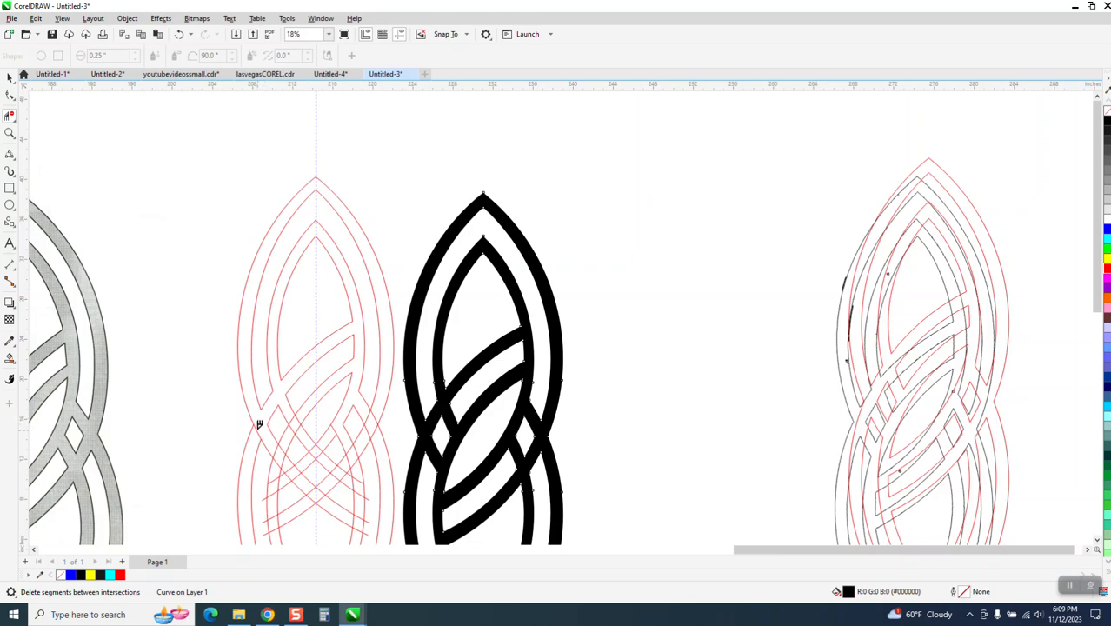
{"action": "scroll", "coordinate": [241, 346], "scroll_direction": "down", "scroll_amount": 1}
{"action": "scroll", "coordinate": [270, 355], "scroll_direction": "down", "scroll_amount": 1}
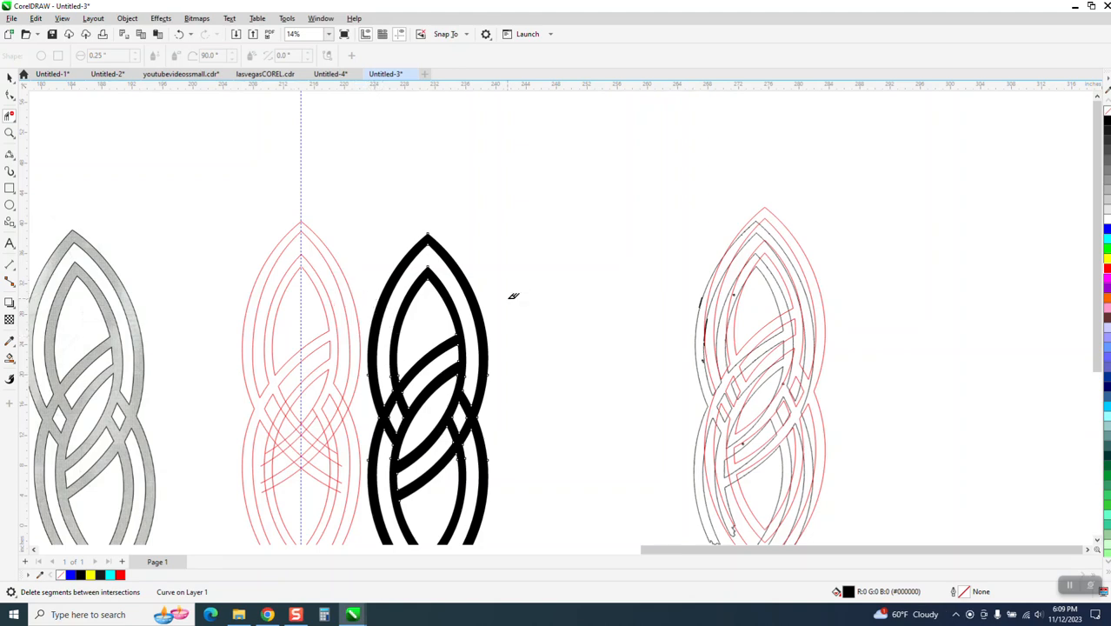
Use Virtual Segment Delete to trim the overlapping red segments at the left-hand crossing and across the central diagonal strand
{"action": "left_click", "coordinate": [10, 132]}
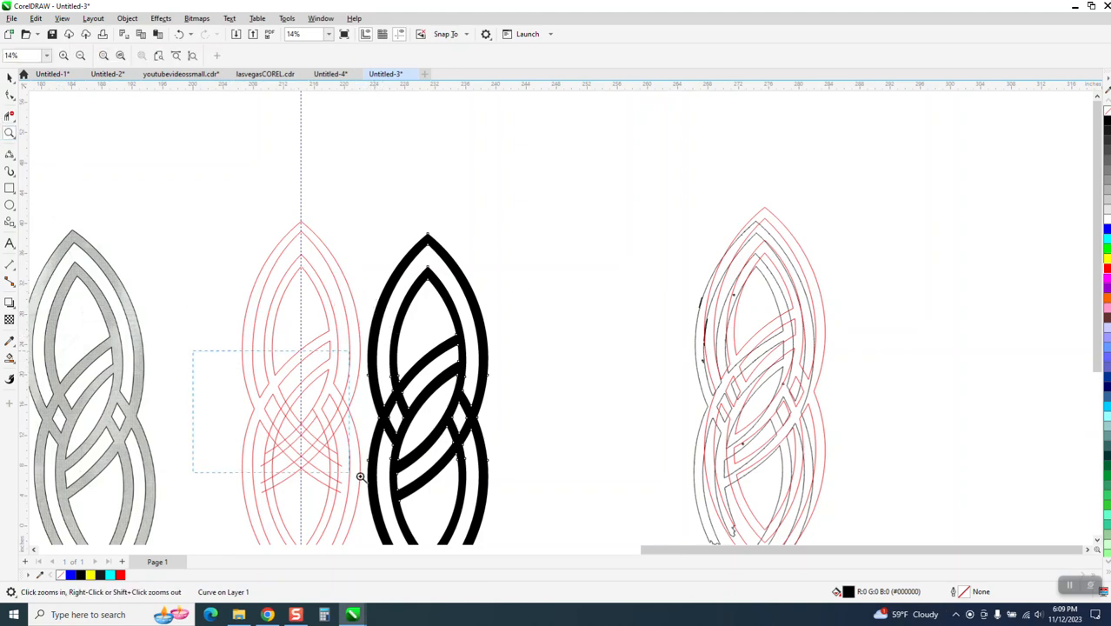
{"action": "left_click", "coordinate": [362, 477]}
{"action": "scroll", "coordinate": [241, 353], "scroll_direction": "down", "scroll_amount": 1}
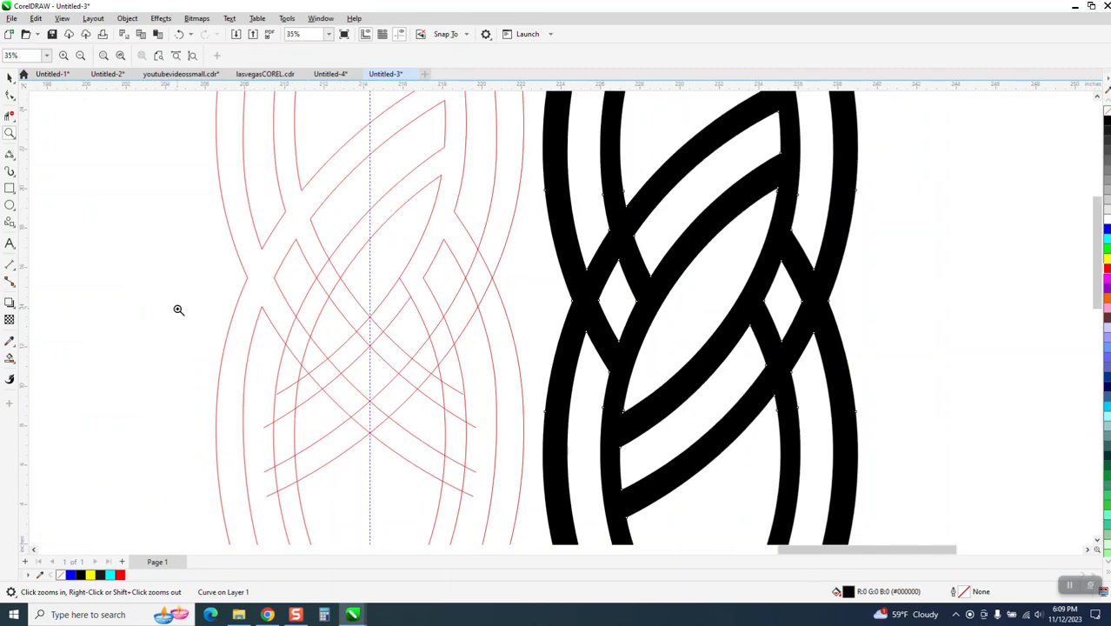
{"action": "left_click", "coordinate": [9, 116]}
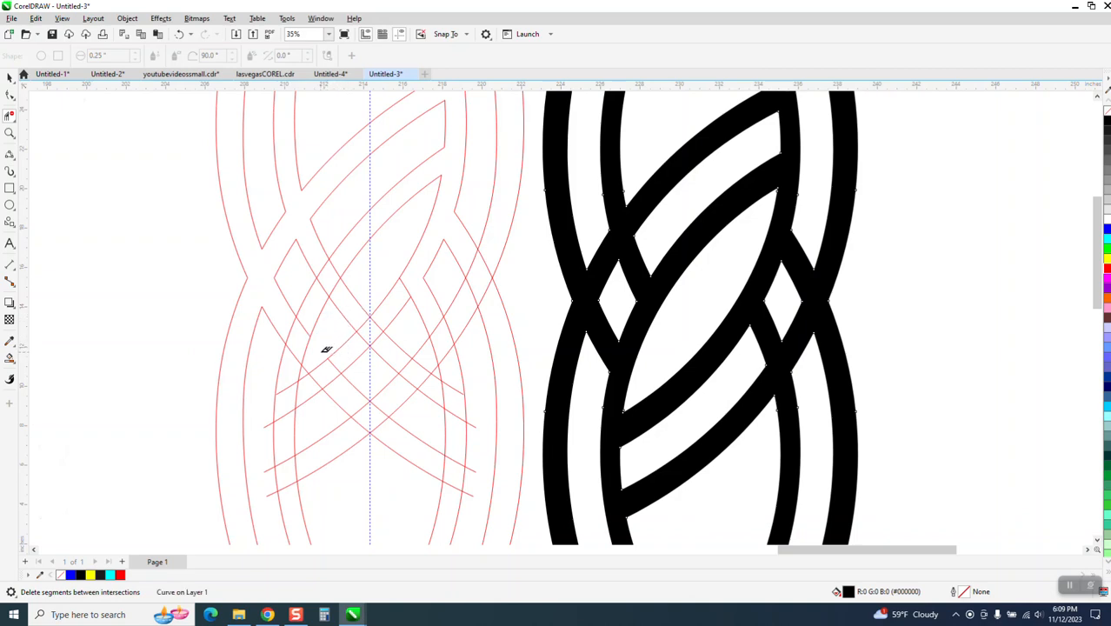
{"action": "left_click", "coordinate": [371, 281]}
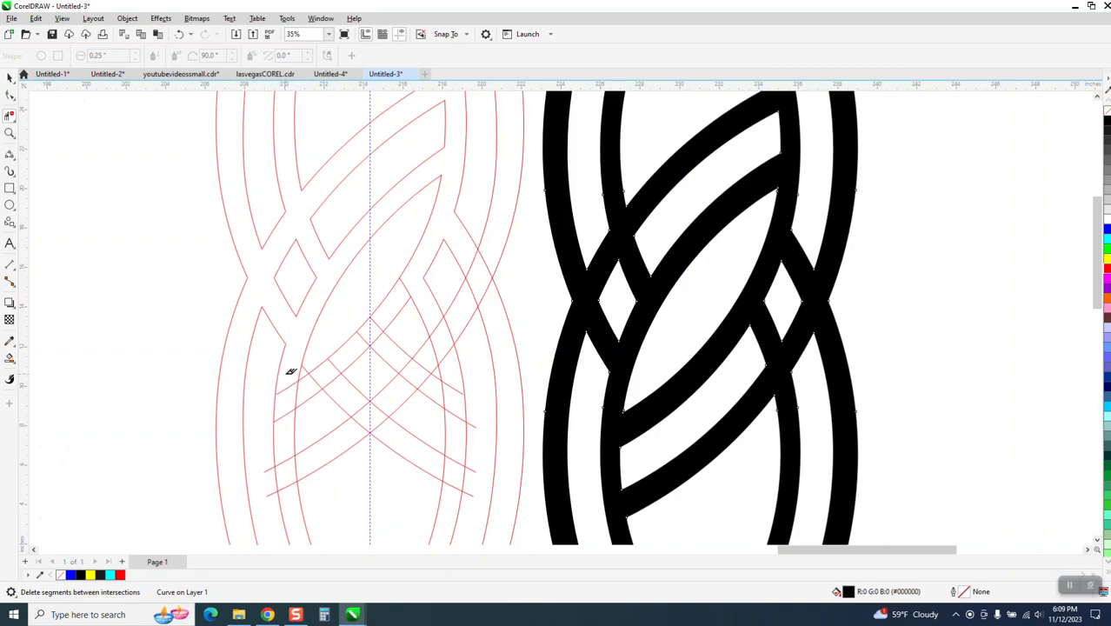
{"action": "left_click", "coordinate": [289, 415]}
{"action": "left_click", "coordinate": [377, 339]}
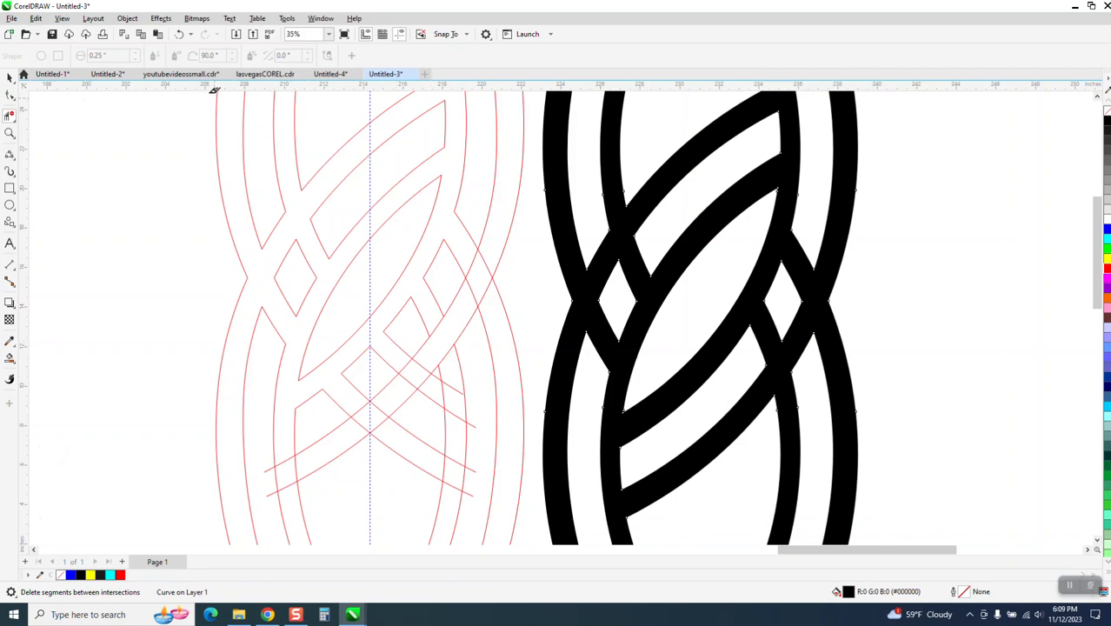
Undo the last few segment deletions and delete the opposing strand pieces between the lower diagonal bands instead
{"action": "left_click", "coordinate": [180, 35]}
{"action": "left_click", "coordinate": [180, 34]}
{"action": "left_click", "coordinate": [180, 34]}
{"action": "left_click", "coordinate": [180, 35]}
{"action": "left_click", "coordinate": [330, 398]}
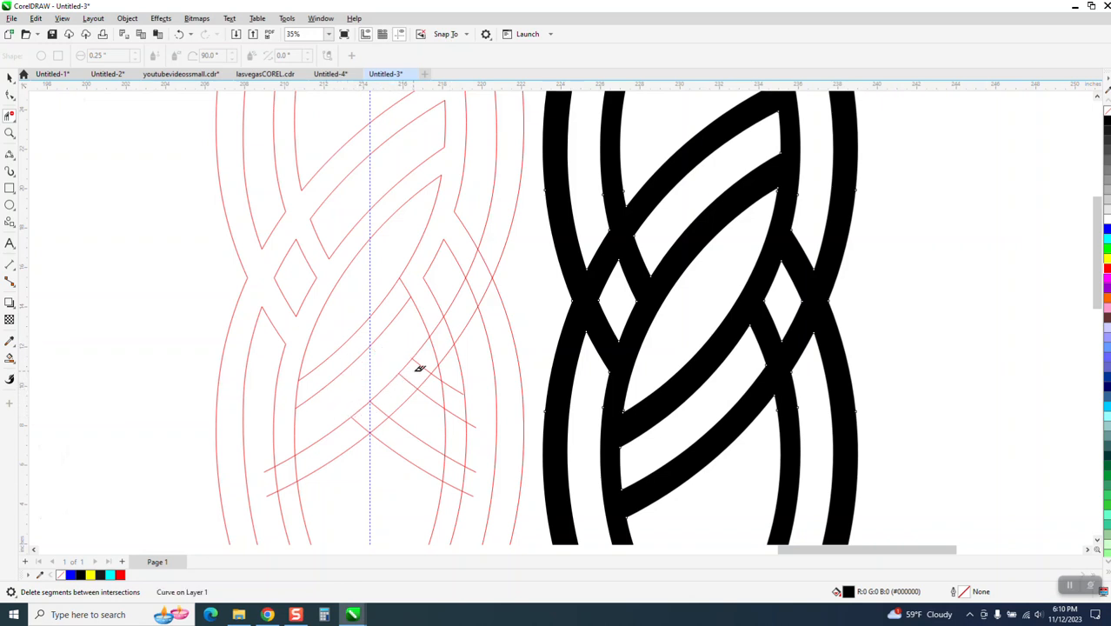
{"action": "left_click", "coordinate": [405, 380]}
{"action": "left_click", "coordinate": [367, 423]}
Delete the leftover opposing strand pieces inside and across the right side of the lower red loop
{"action": "left_click_drag", "start_coordinate": [454, 426], "coordinate": [452, 488]}
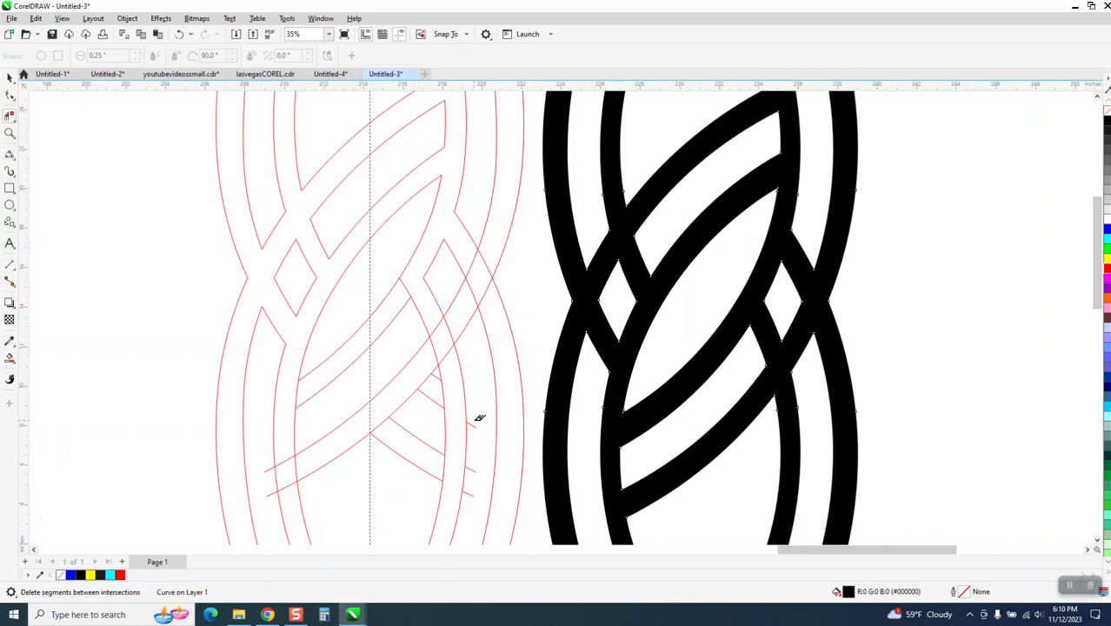
{"action": "left_click_drag", "start_coordinate": [475, 419], "coordinate": [468, 498]}
{"action": "mouse_move", "coordinate": [428, 391]}
{"action": "left_mouse_down"}
{"action": "mouse_move", "coordinate": [425, 442]}
{"action": "mouse_move", "coordinate": [394, 451]}
{"action": "mouse_move", "coordinate": [426, 450]}
{"action": "left_mouse_up"}
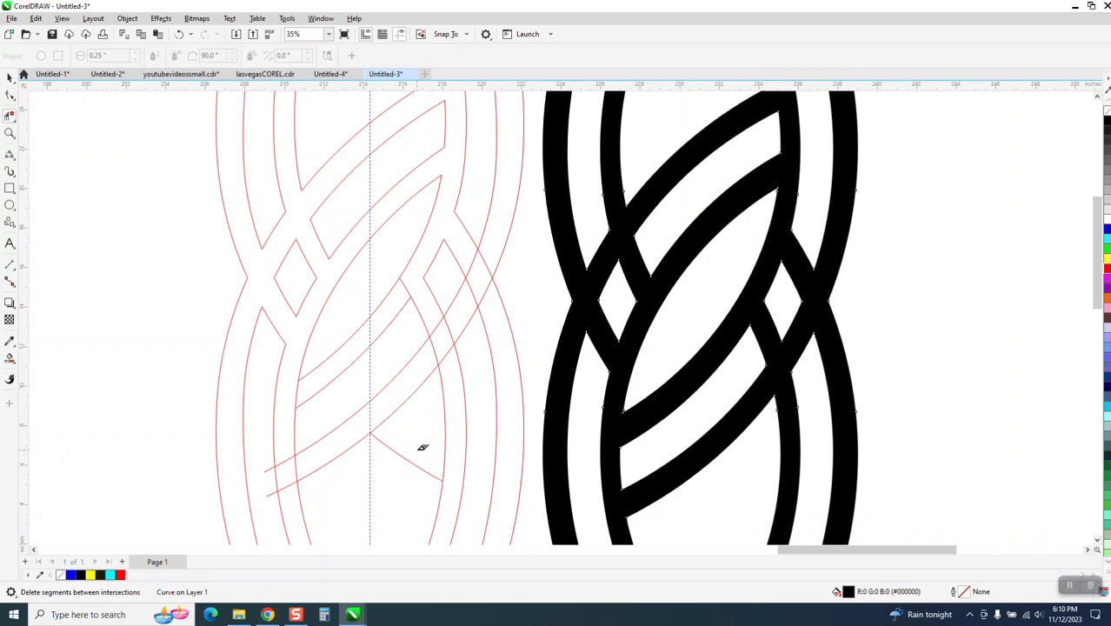
{"action": "left_click", "coordinate": [418, 465]}
Trim the segments crossing the lower diagonal band at the right-hand crossing and the overlapping band ends, matching the black knot
{"action": "left_click_drag", "start_coordinate": [433, 358], "coordinate": [454, 313]}
{"action": "left_click_drag", "start_coordinate": [481, 277], "coordinate": [491, 259]}
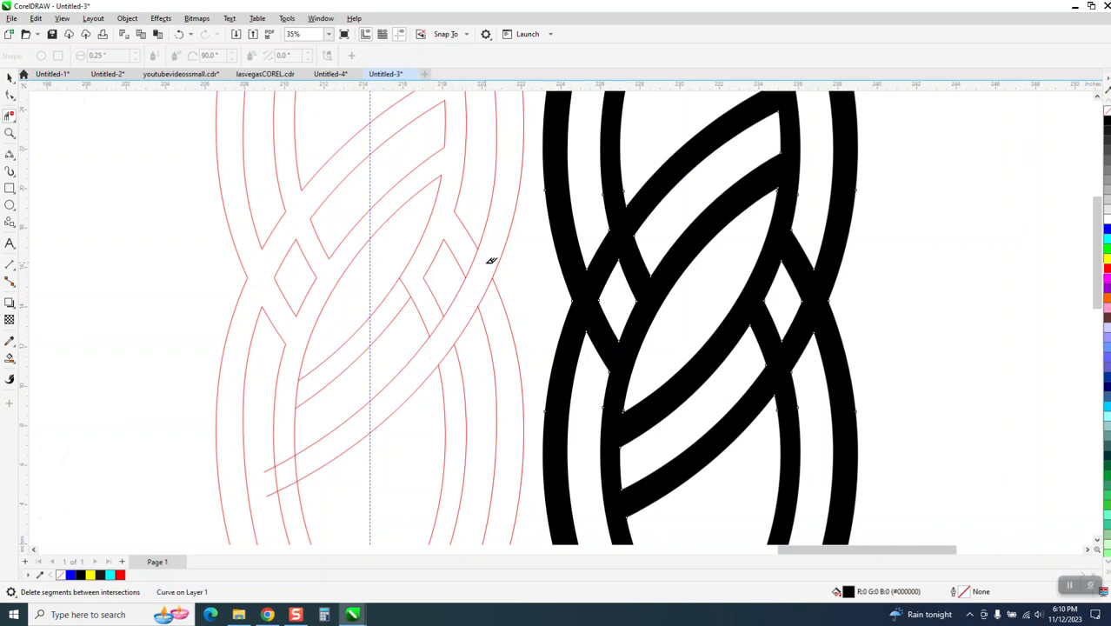
{"action": "left_click", "coordinate": [473, 256]}
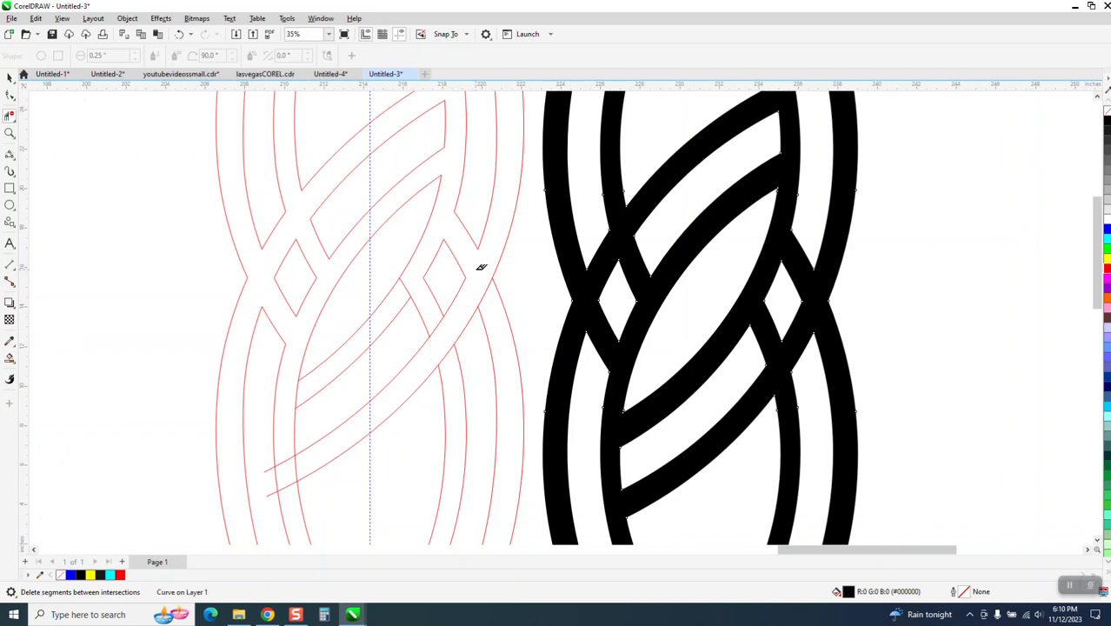
{"action": "left_click", "coordinate": [438, 325]}
{"action": "scroll", "coordinate": [360, 299], "scroll_direction": "down", "scroll_amount": 3}
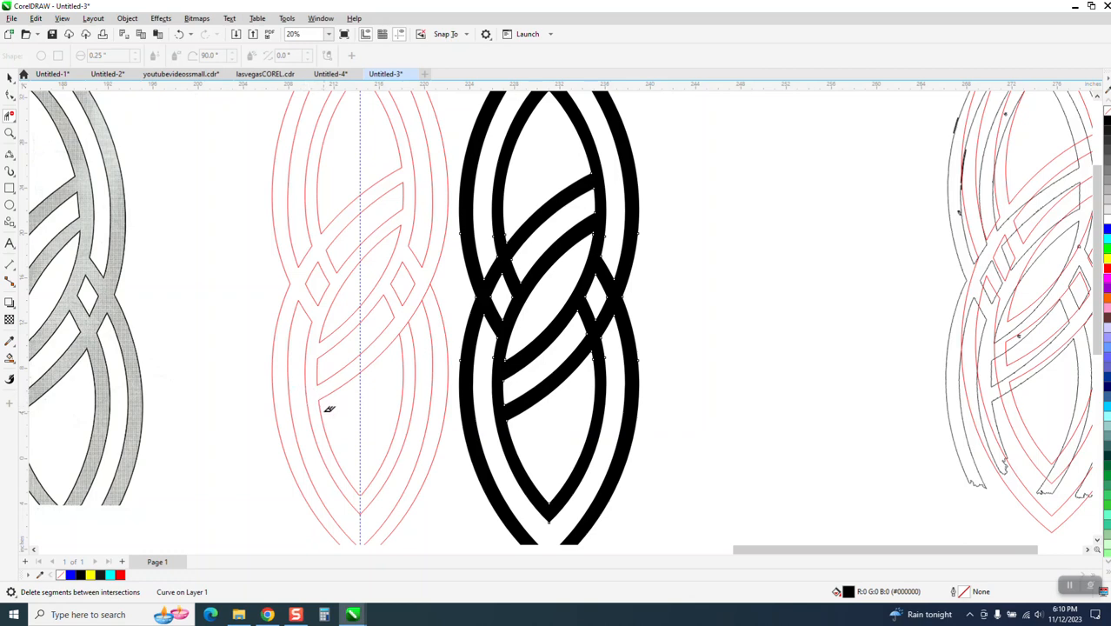
Try to fill the red knot's strands with blue using Smart Fill, and undo the fill
{"action": "scroll", "coordinate": [329, 408], "scroll_direction": "down", "scroll_amount": 1}
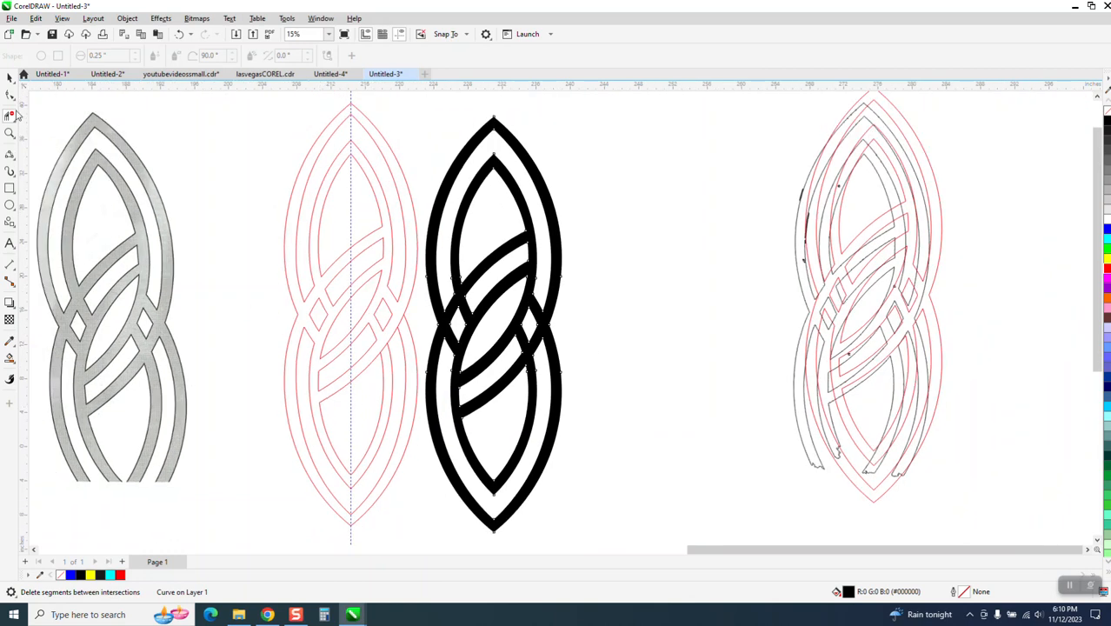
{"action": "left_click", "coordinate": [10, 358]}
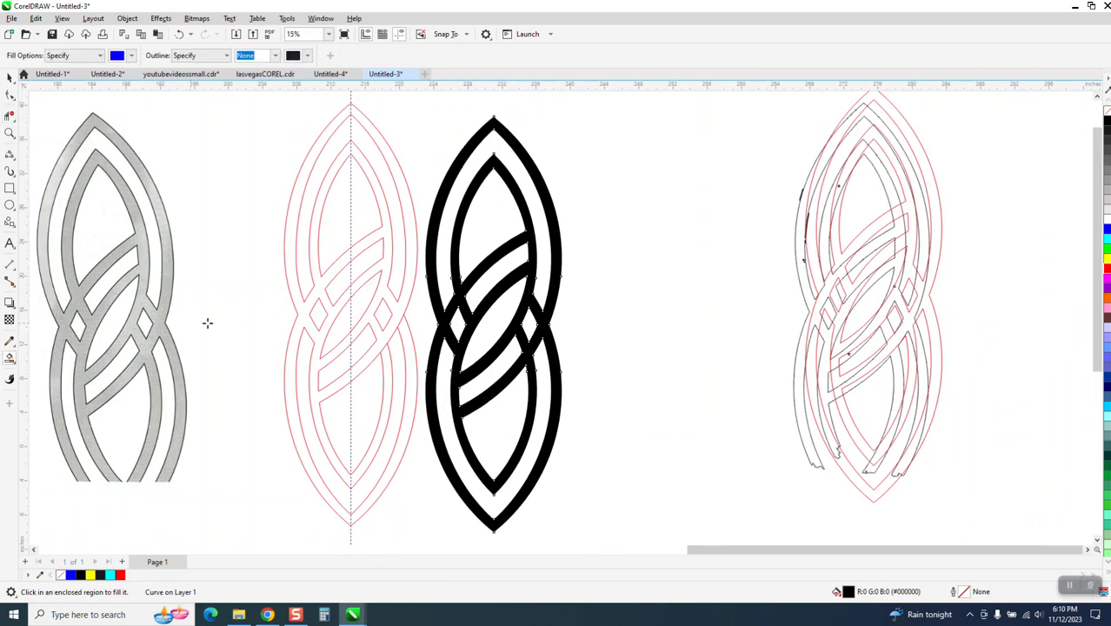
{"action": "left_click", "coordinate": [387, 233]}
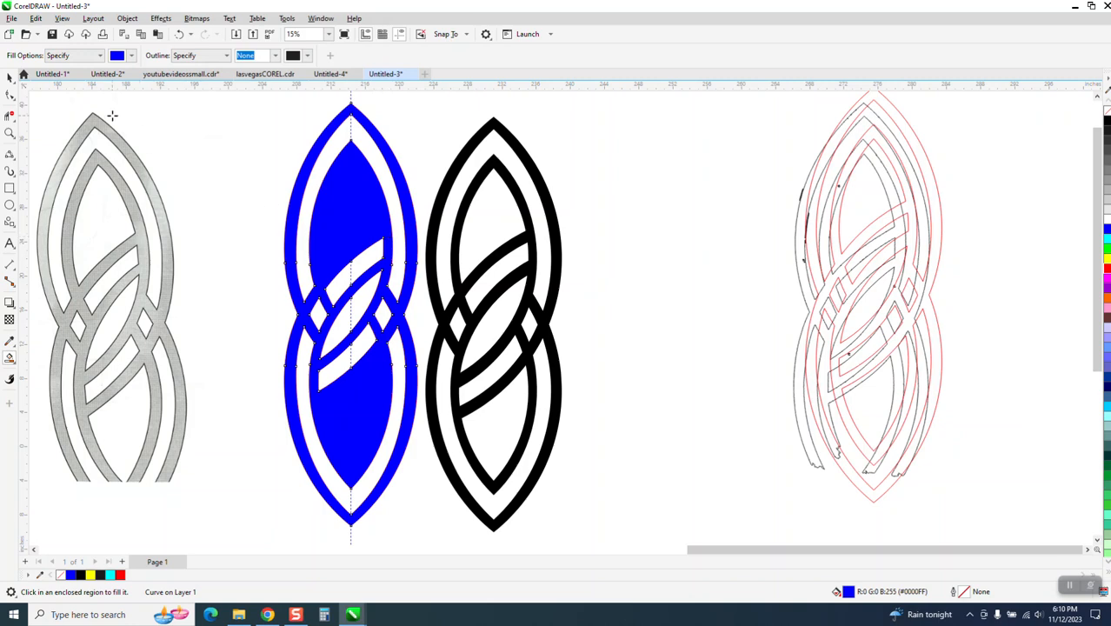
{"action": "left_click", "coordinate": [180, 34]}
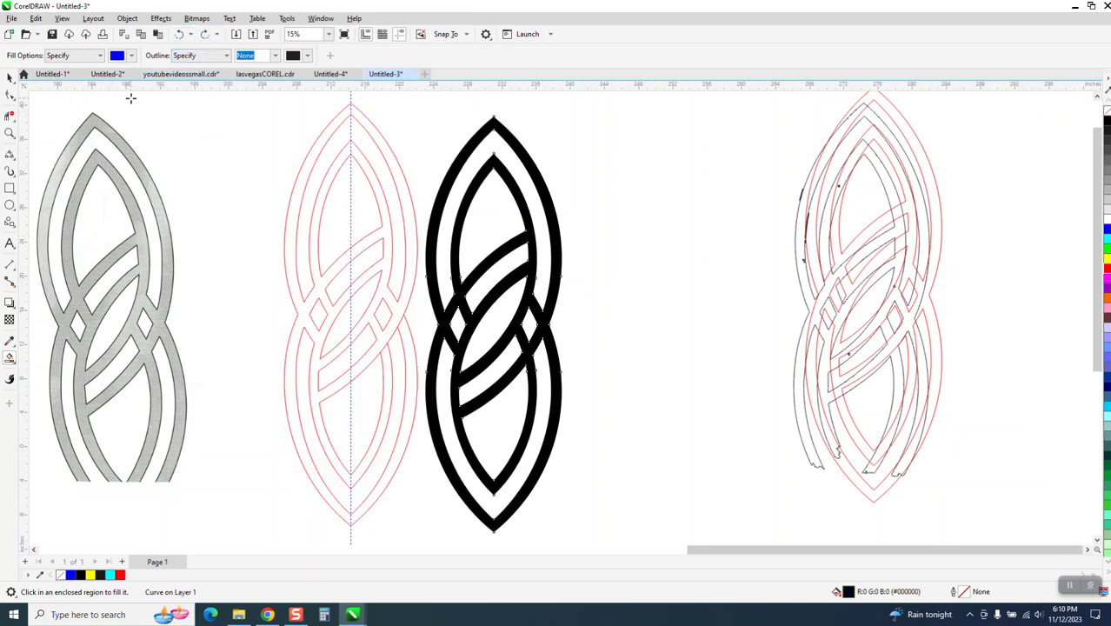
Examine the pointed tops of the red knot's inner and outer loops for gaps or overshooting line ends
{"action": "left_click", "coordinate": [9, 133]}
{"action": "left_click_drag", "start_coordinate": [347, 136], "coordinate": [391, 162]}
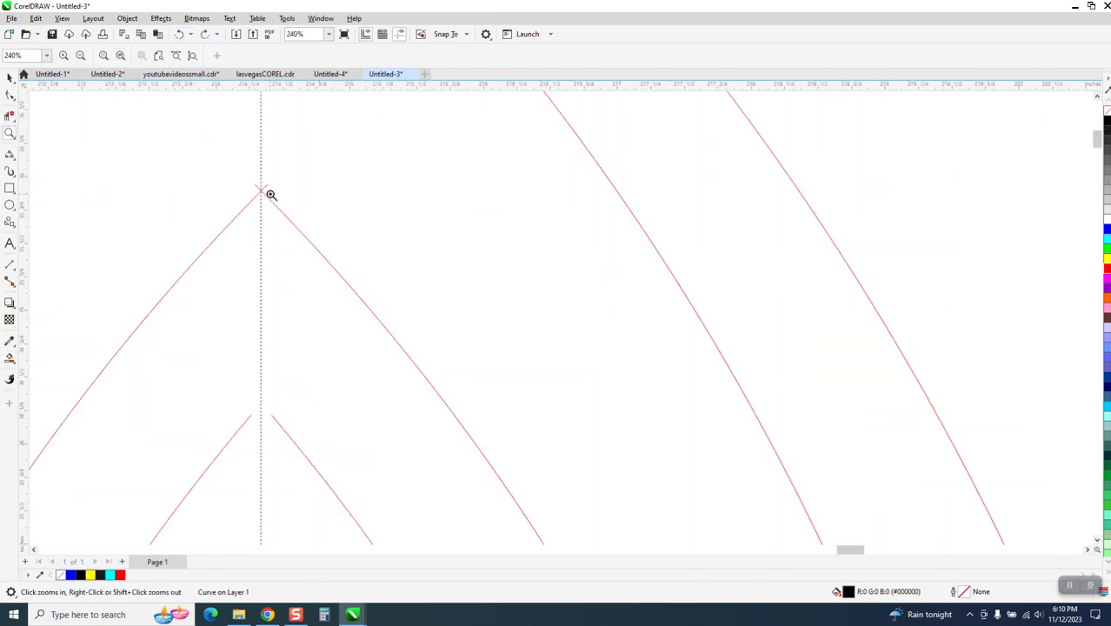
{"action": "scroll", "coordinate": [288, 332], "scroll_direction": "down", "scroll_amount": 3}
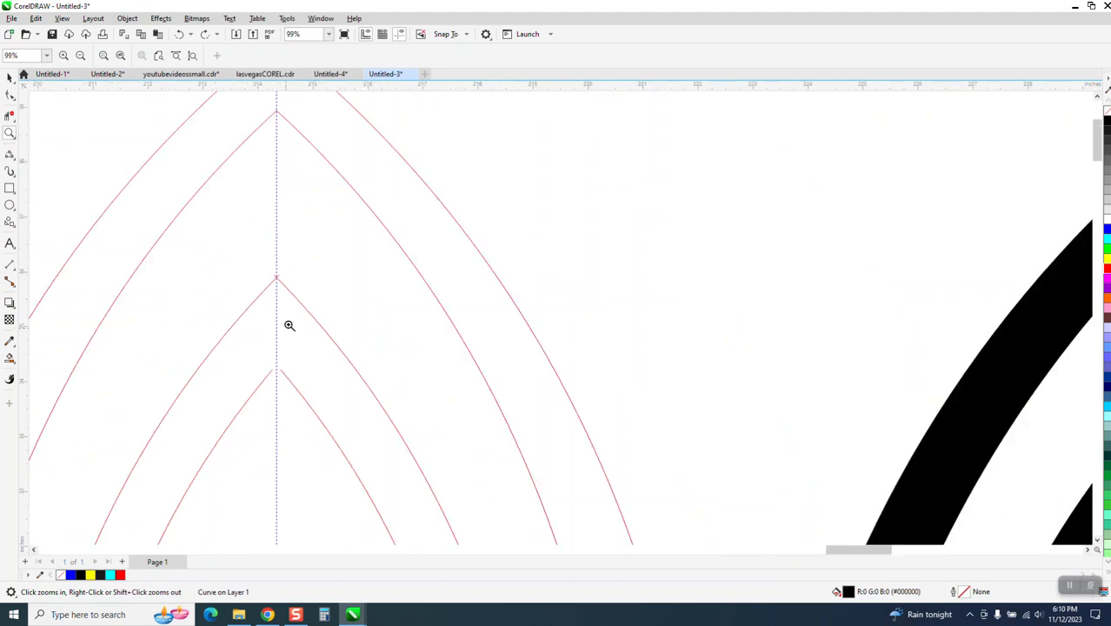
{"action": "left_click_drag", "start_coordinate": [259, 138], "coordinate": [353, 220]}
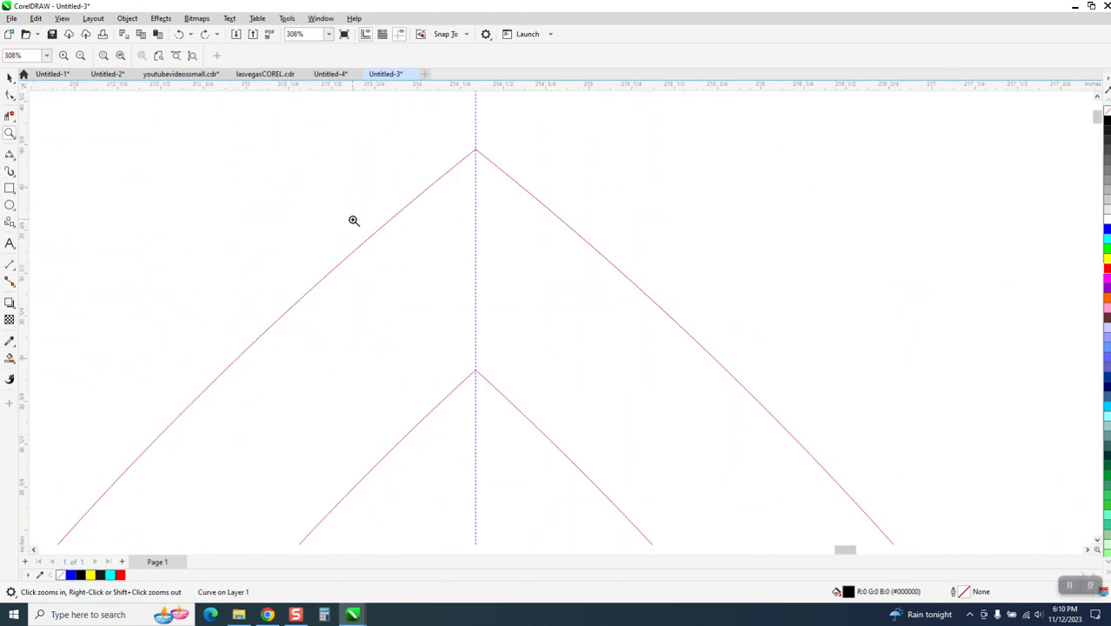
{"action": "scroll", "coordinate": [353, 220], "scroll_direction": "down", "scroll_amount": 4}
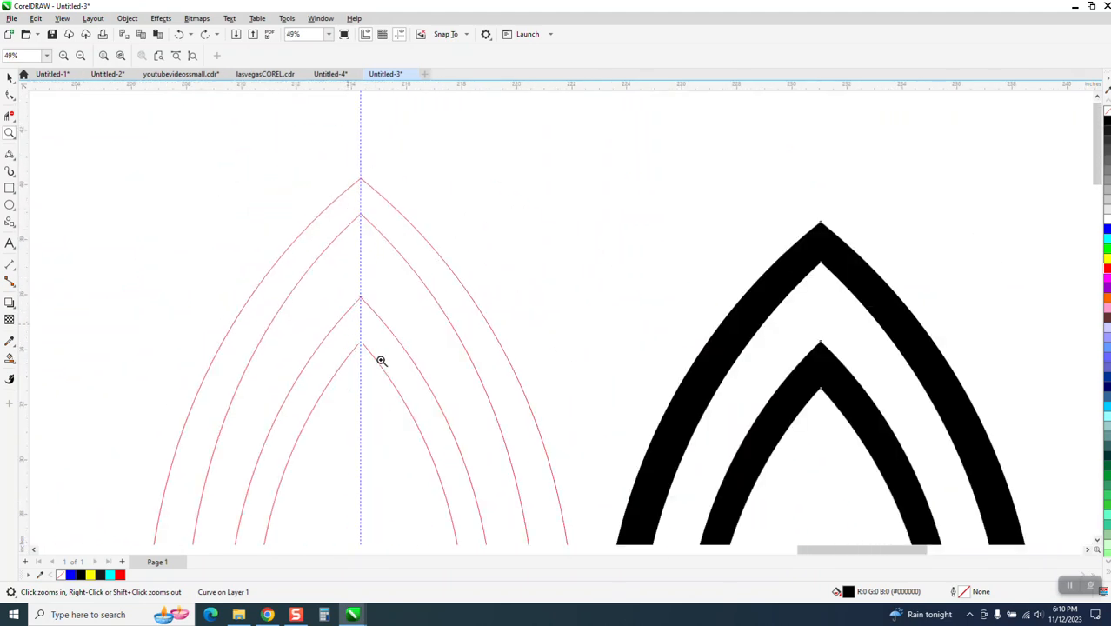
{"action": "left_click_drag", "start_coordinate": [357, 296], "coordinate": [429, 381]}
{"action": "scroll", "coordinate": [322, 231], "scroll_direction": "down", "scroll_amount": 3}
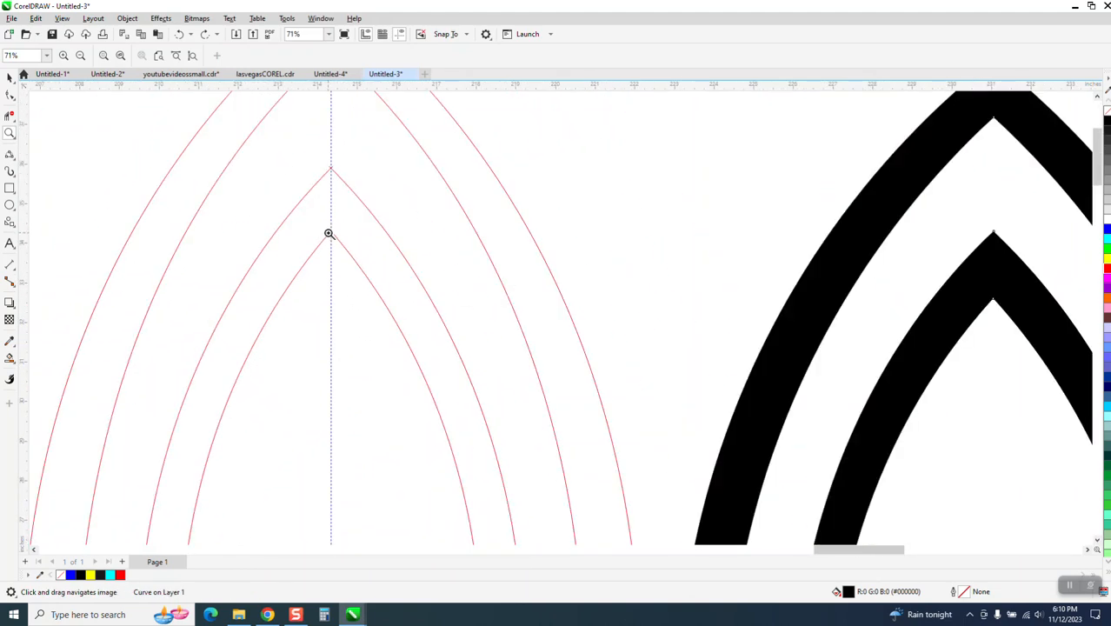
{"action": "scroll", "coordinate": [329, 233], "scroll_direction": "down", "scroll_amount": 3}
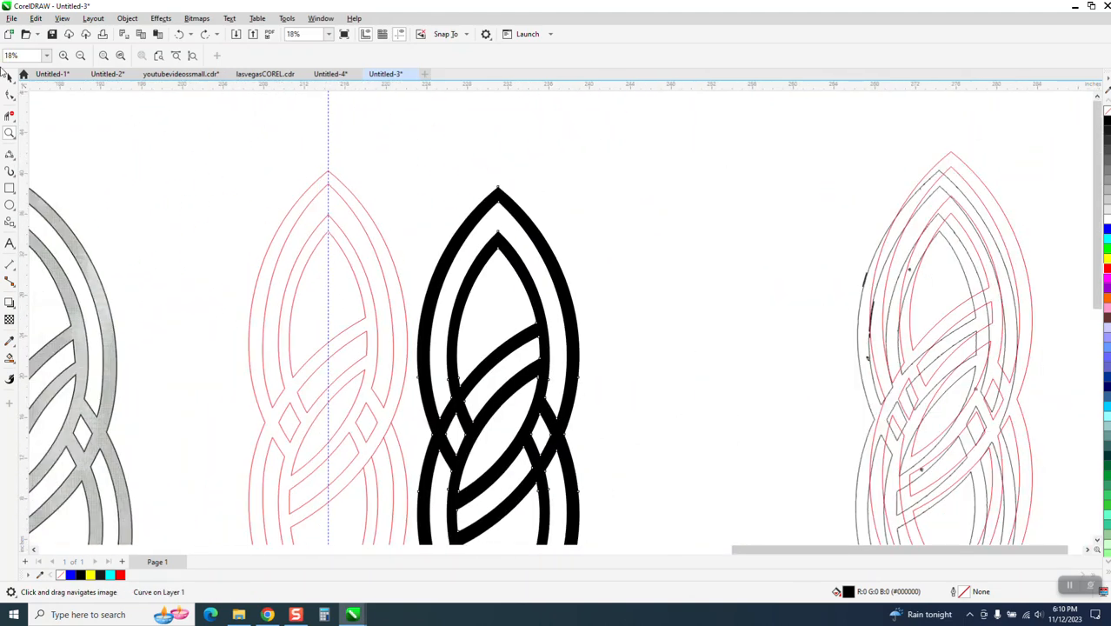
Move the black knot sideways, away from the red outline knot and beside the overlaid tracing
{"action": "scroll", "coordinate": [287, 165], "scroll_direction": "down", "scroll_amount": 1}
{"action": "key", "text": "space"}
{"action": "left_click_drag", "start_coordinate": [434, 230], "coordinate": [581, 228]}
Duplicate the red outline knot, give the copy a black outline, and nudge it back exactly over the original
{"action": "left_click", "coordinate": [250, 156]}
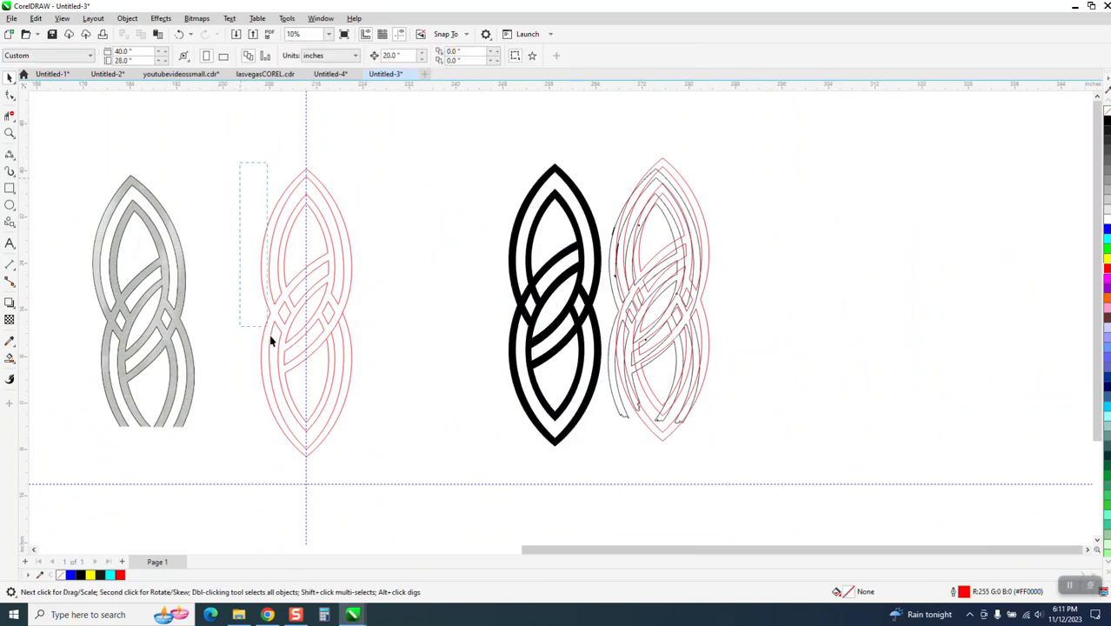
{"action": "left_click_drag", "start_coordinate": [270, 342], "coordinate": [355, 493]}
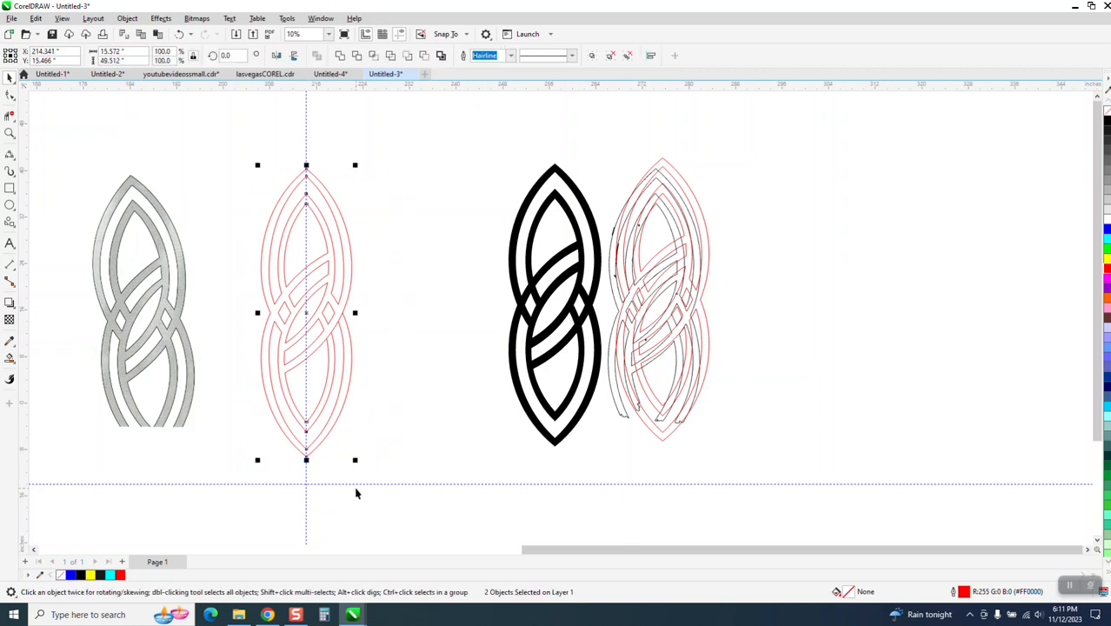
{"action": "key", "text": "ctrl+d"}
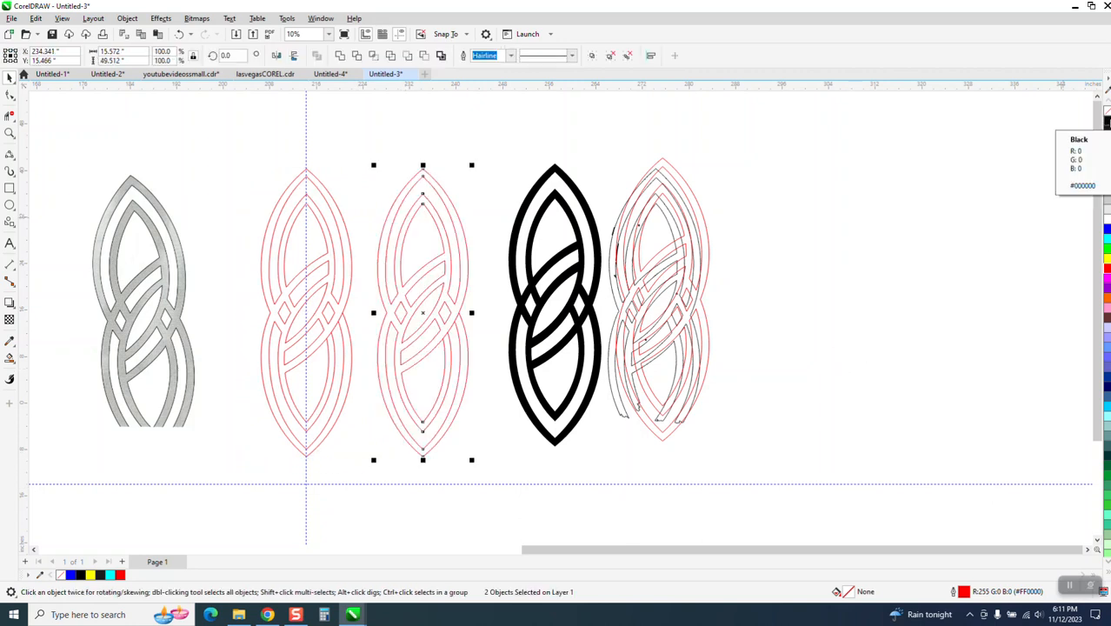
{"action": "right_click", "coordinate": [1107, 122]}
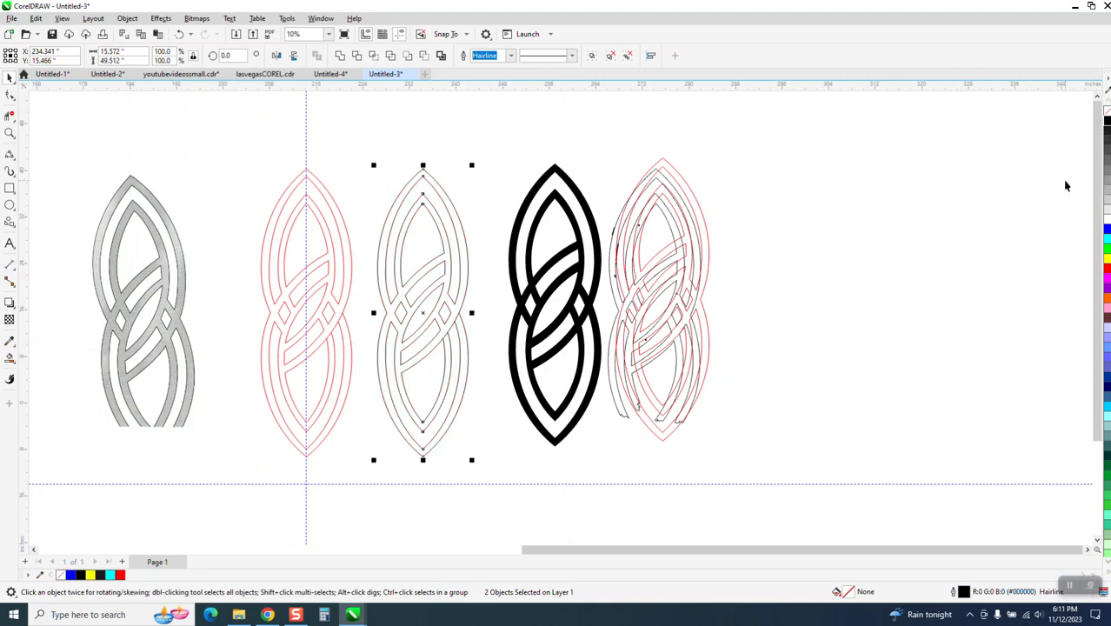
{"action": "key", "text": "Left"}
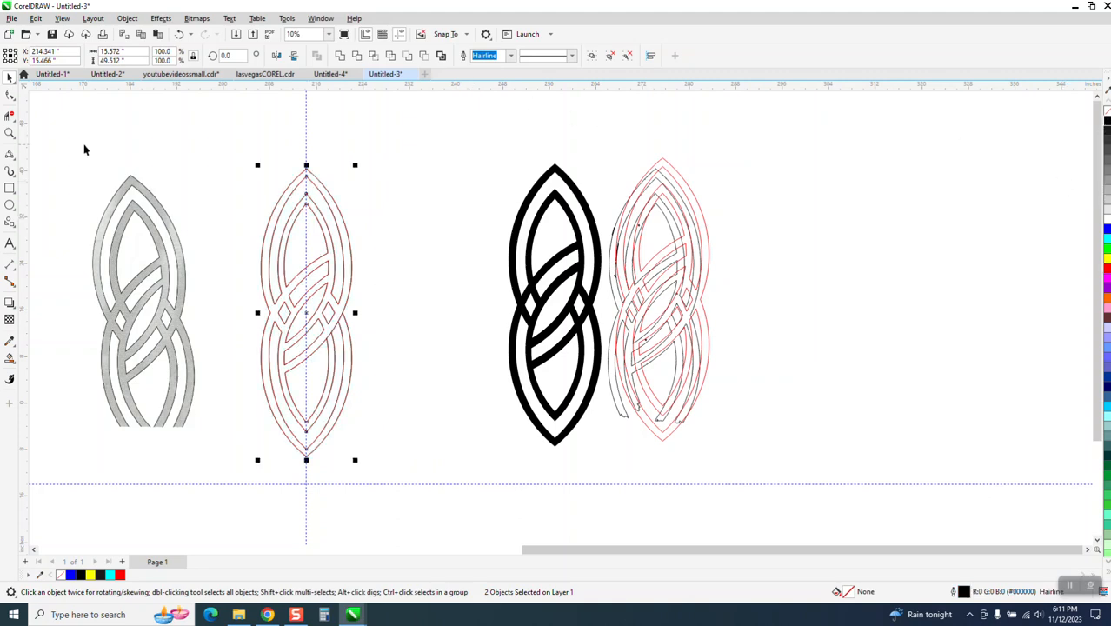
Send the black-outlined copy to the back of the page, behind the red original
{"action": "left_click", "coordinate": [10, 133]}
{"action": "left_click_drag", "start_coordinate": [284, 189], "coordinate": [365, 239]}
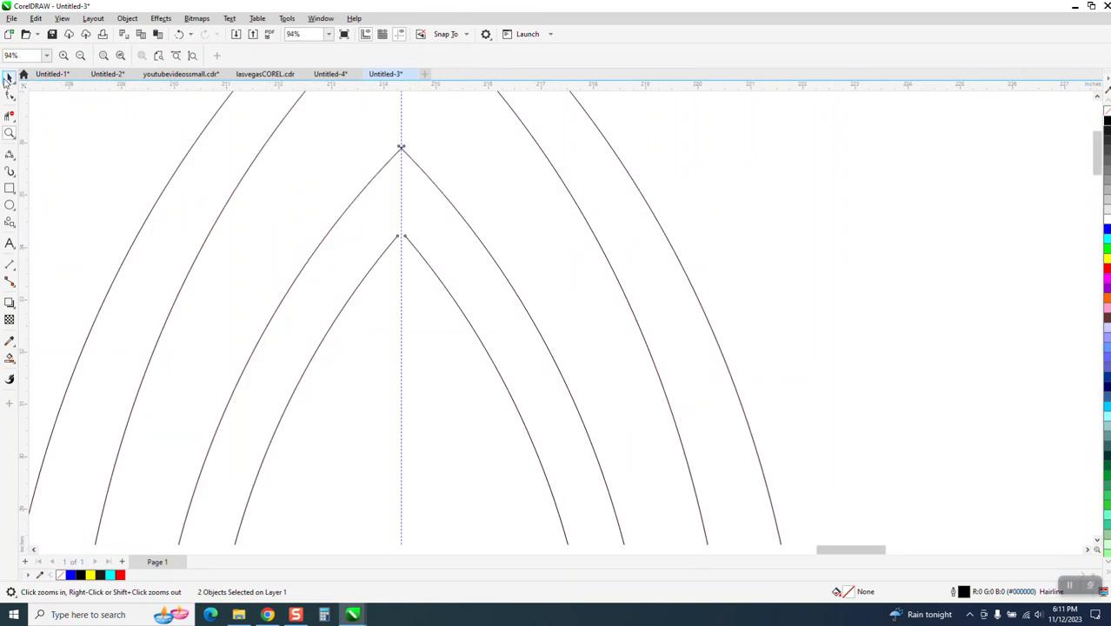
{"action": "left_click", "coordinate": [7, 80]}
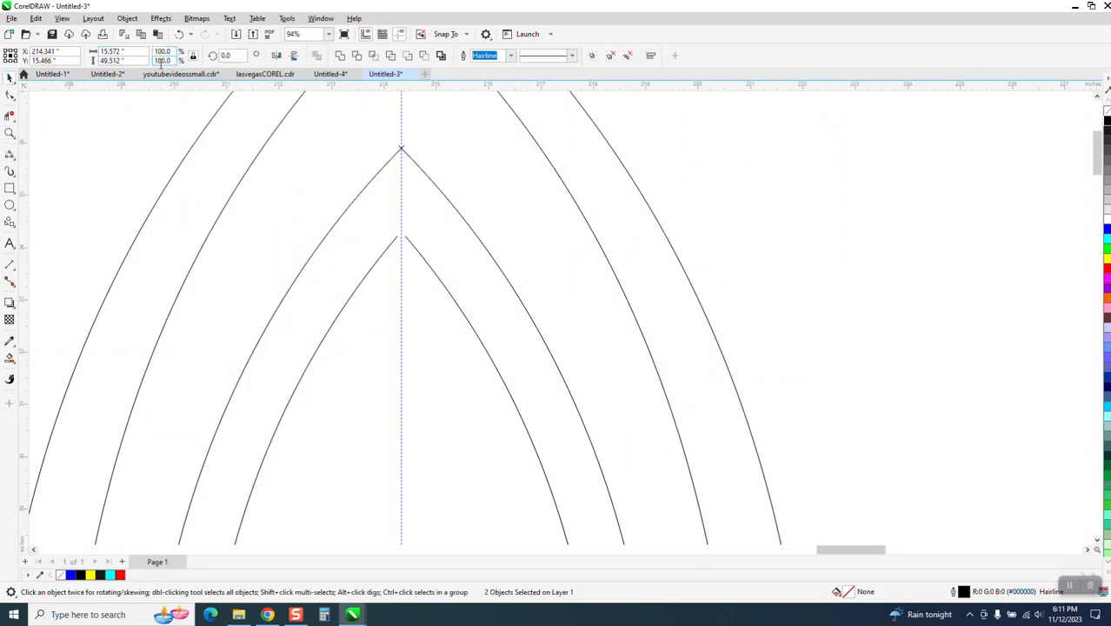
{"action": "left_click", "coordinate": [129, 19]}
{"action": "mouse_move", "coordinate": [161, 201]}
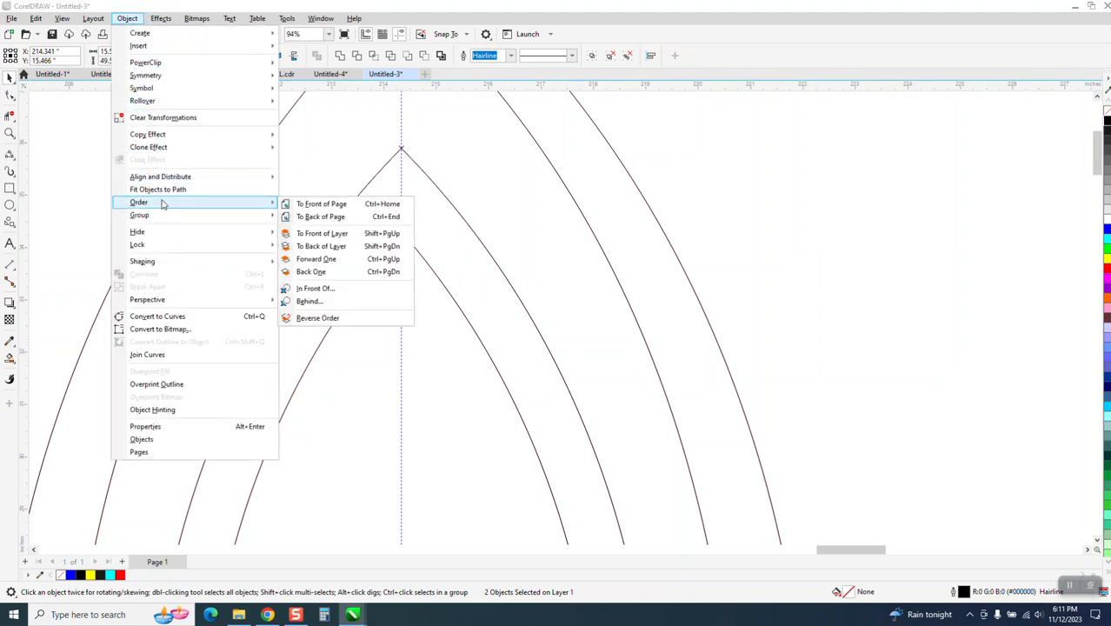
{"action": "left_click", "coordinate": [310, 217]}
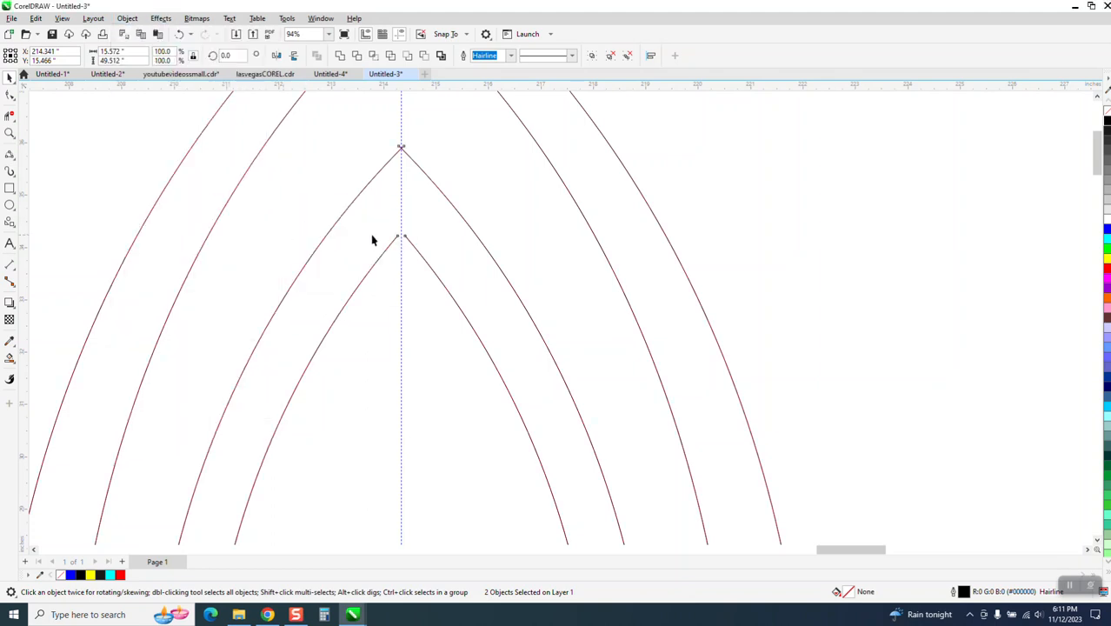
Select the stacked red and black outline knots together and ungroup all of their objects
{"action": "left_click", "coordinate": [9, 95]}
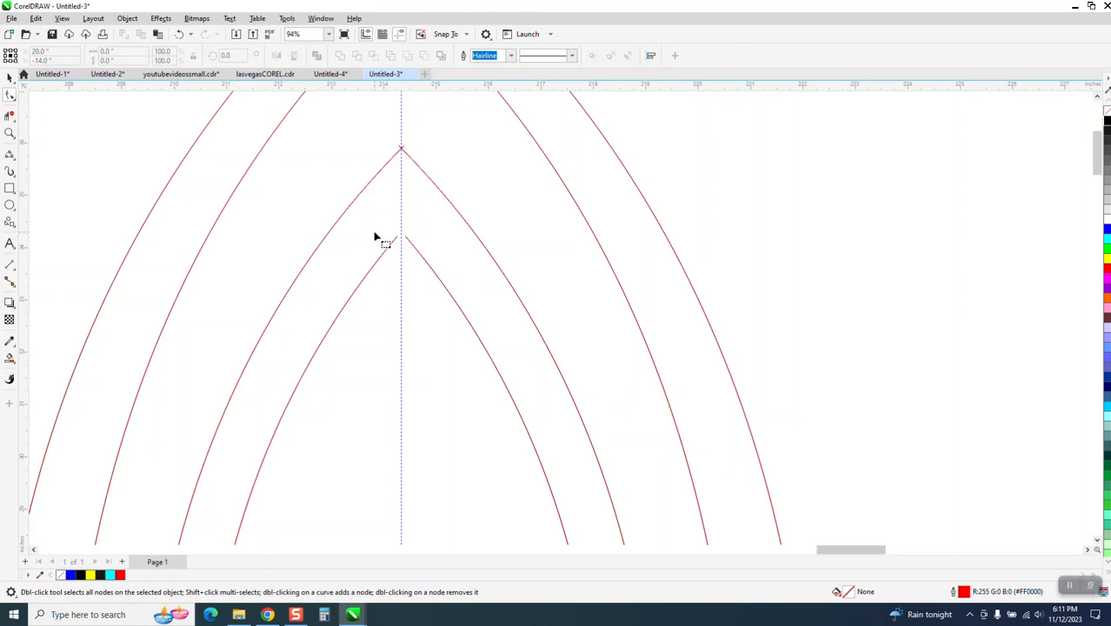
{"action": "scroll", "coordinate": [381, 241], "scroll_direction": "down", "scroll_amount": 6}
{"action": "left_click", "coordinate": [10, 77]}
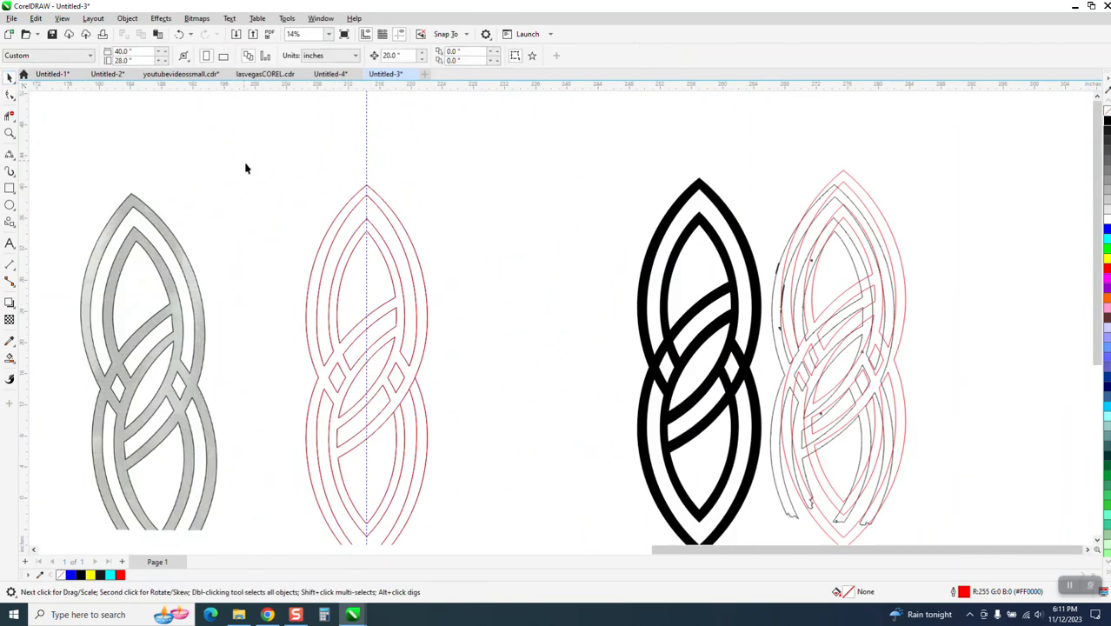
{"action": "scroll", "coordinate": [252, 171], "scroll_direction": "down", "scroll_amount": 1}
{"action": "left_click_drag", "start_coordinate": [276, 167], "coordinate": [459, 454]}
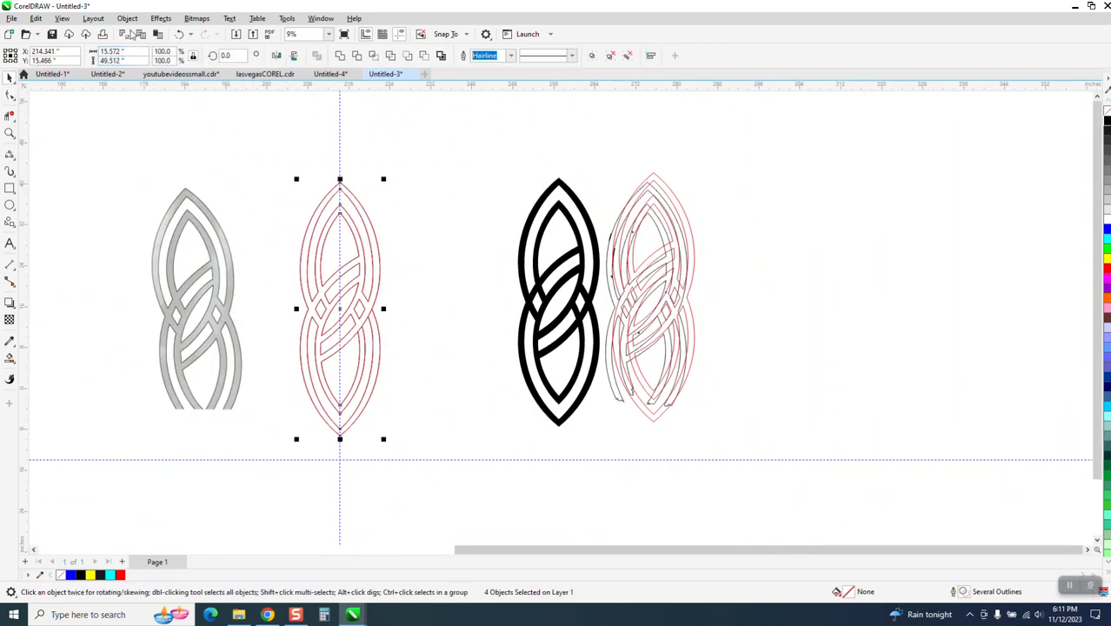
{"action": "left_click", "coordinate": [127, 18]}
{"action": "mouse_move", "coordinate": [183, 216]}
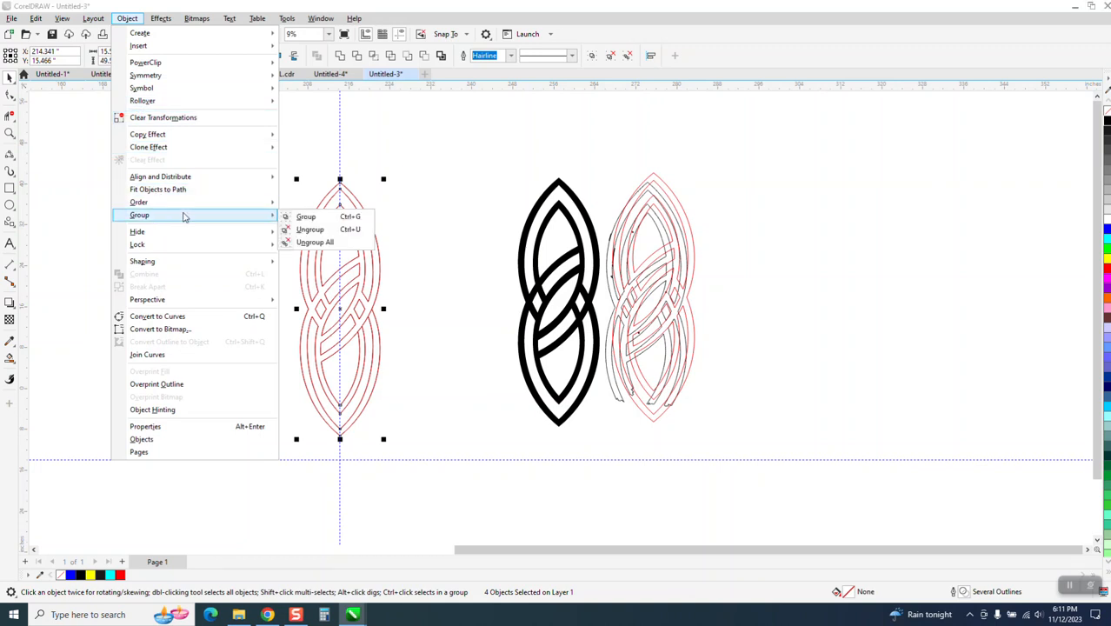
{"action": "left_click", "coordinate": [300, 242]}
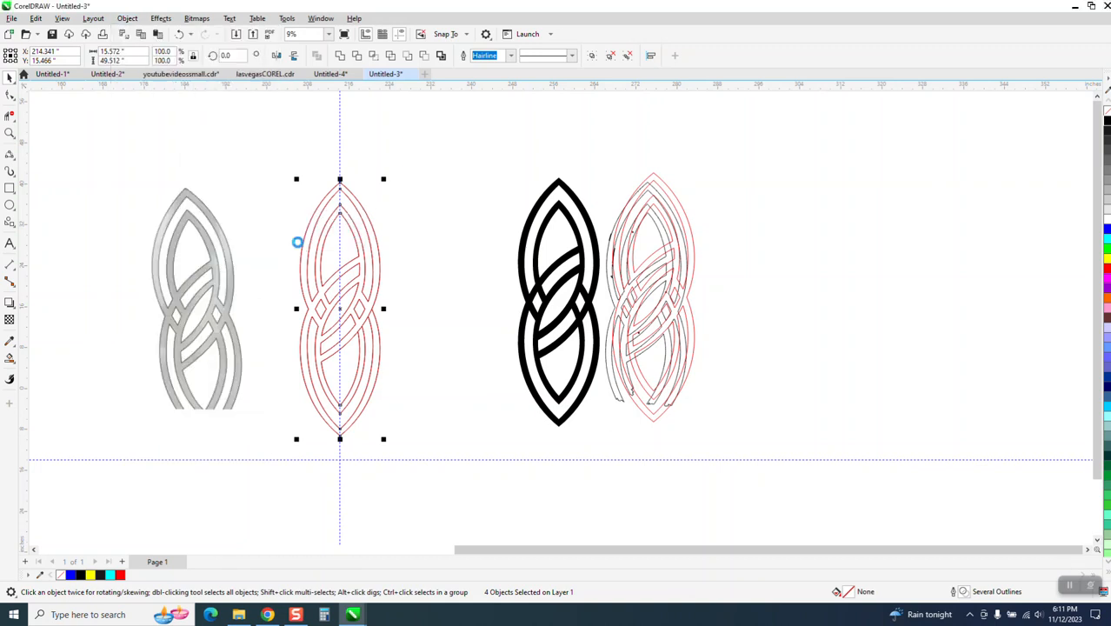
Extend the left innermost curve's end node across the guideline at the upper loop tip, and realign its control handle with the black copy
{"action": "left_click", "coordinate": [11, 133]}
{"action": "left_click_drag", "start_coordinate": [311, 179], "coordinate": [414, 259]}
{"action": "left_click", "coordinate": [551, 328]}
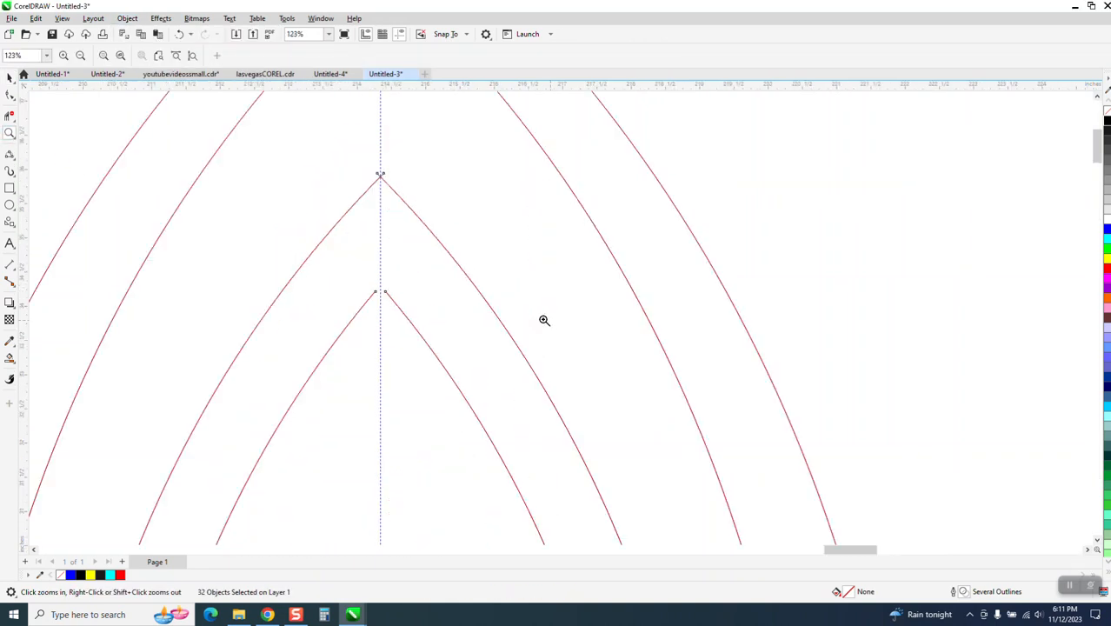
{"action": "left_click", "coordinate": [10, 95]}
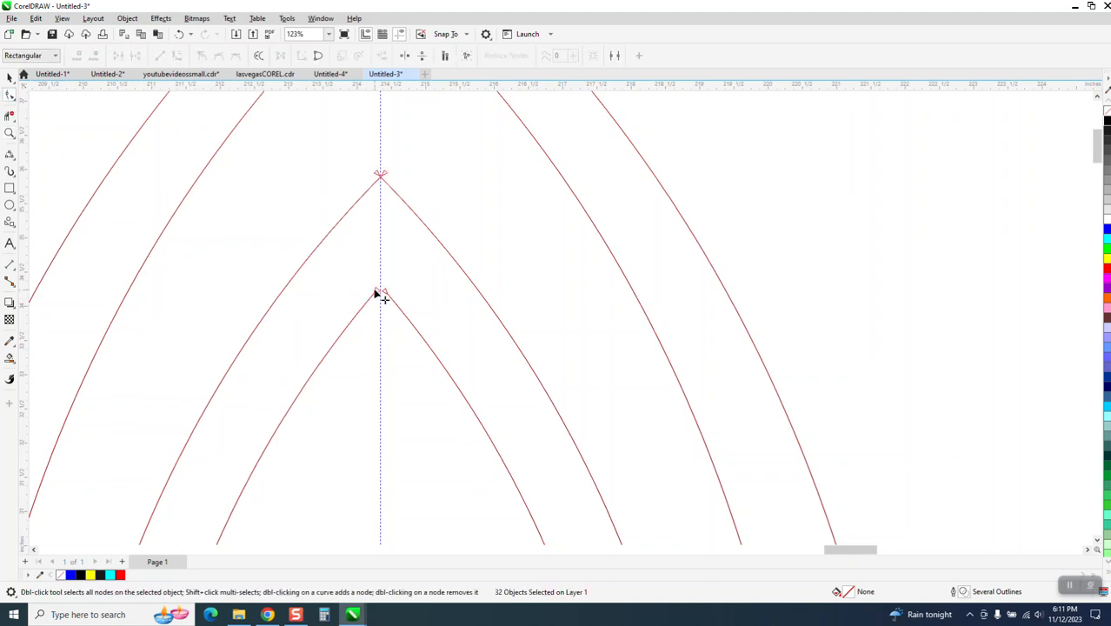
{"action": "mouse_move", "coordinate": [376, 292]}
{"action": "left_mouse_down"}
{"action": "mouse_move", "coordinate": [385, 346]}
{"action": "mouse_move", "coordinate": [387, 279]}
{"action": "left_mouse_up"}
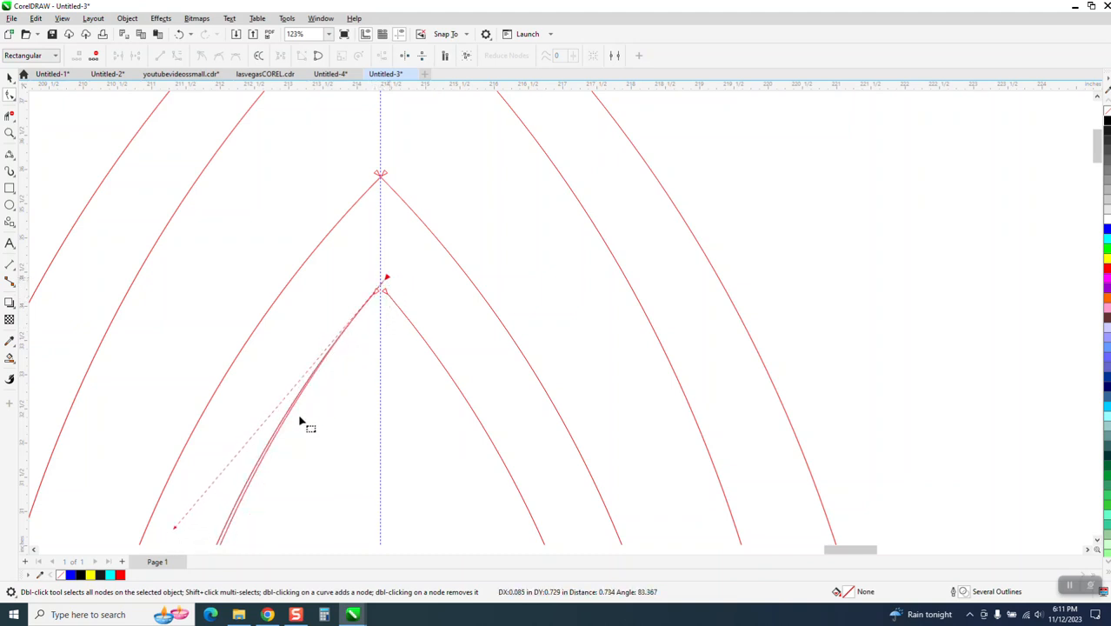
{"action": "left_click_drag", "start_coordinate": [176, 527], "coordinate": [170, 527]}
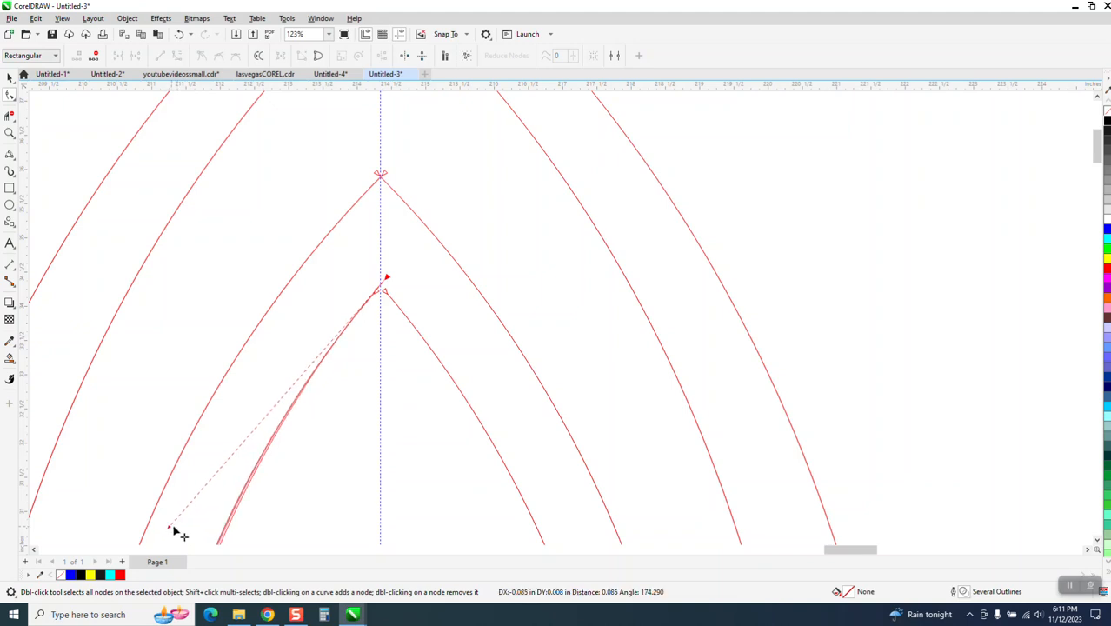
Extend the right innermost curve's end node across the guideline at the upper loop tip, and realign its control handle
{"action": "left_click", "coordinate": [385, 292]}
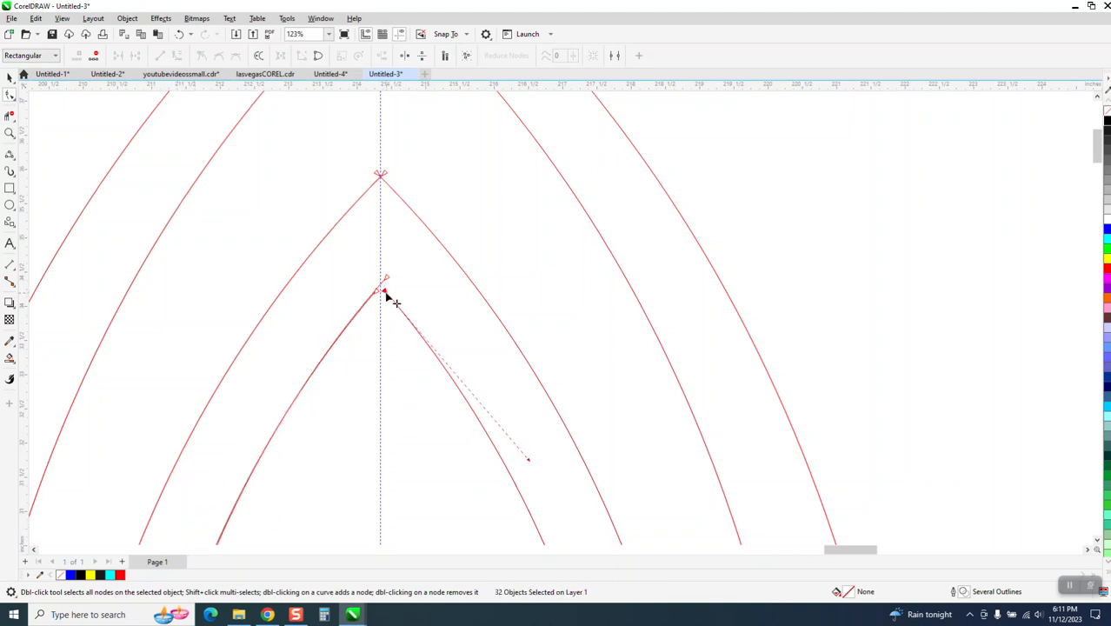
{"action": "left_click_drag", "start_coordinate": [385, 293], "coordinate": [374, 282]}
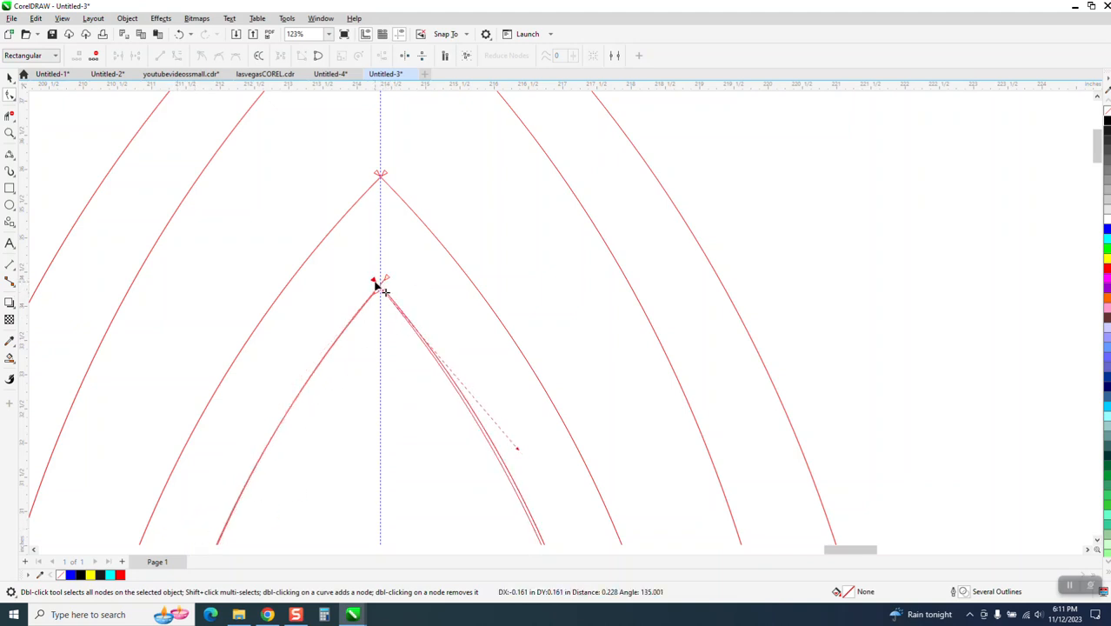
{"action": "left_click_drag", "start_coordinate": [518, 449], "coordinate": [521, 445]}
Nudge the four red curves of the upper loop's outer strand 20 inches to the right, off their black copies
{"action": "scroll", "coordinate": [378, 302], "scroll_direction": "down", "scroll_amount": 3}
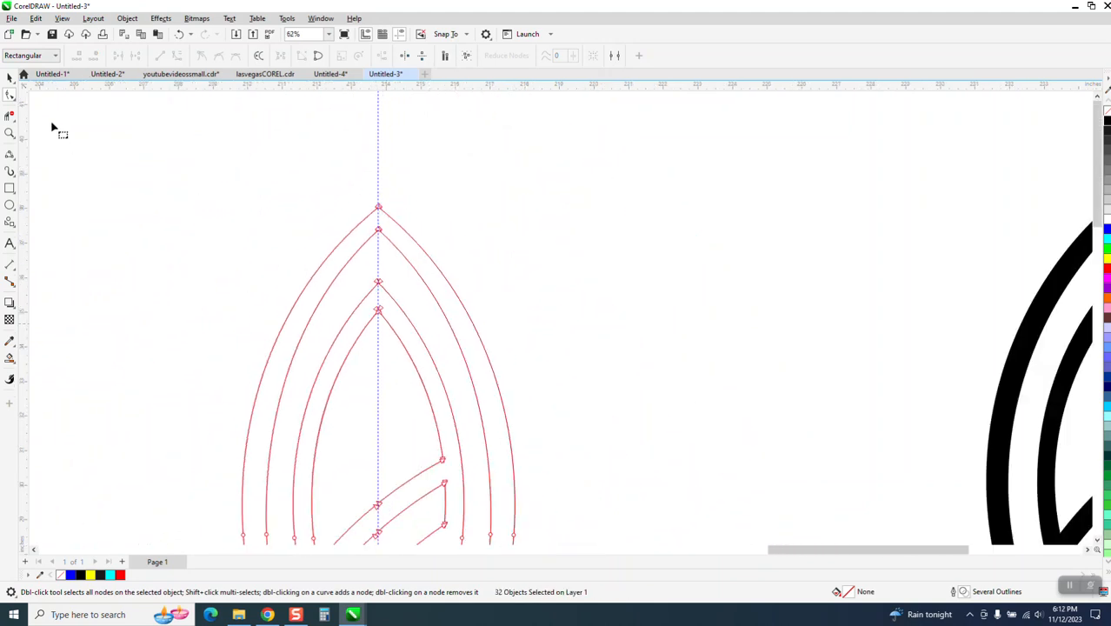
{"action": "left_click", "coordinate": [9, 76]}
{"action": "left_click", "coordinate": [425, 257]}
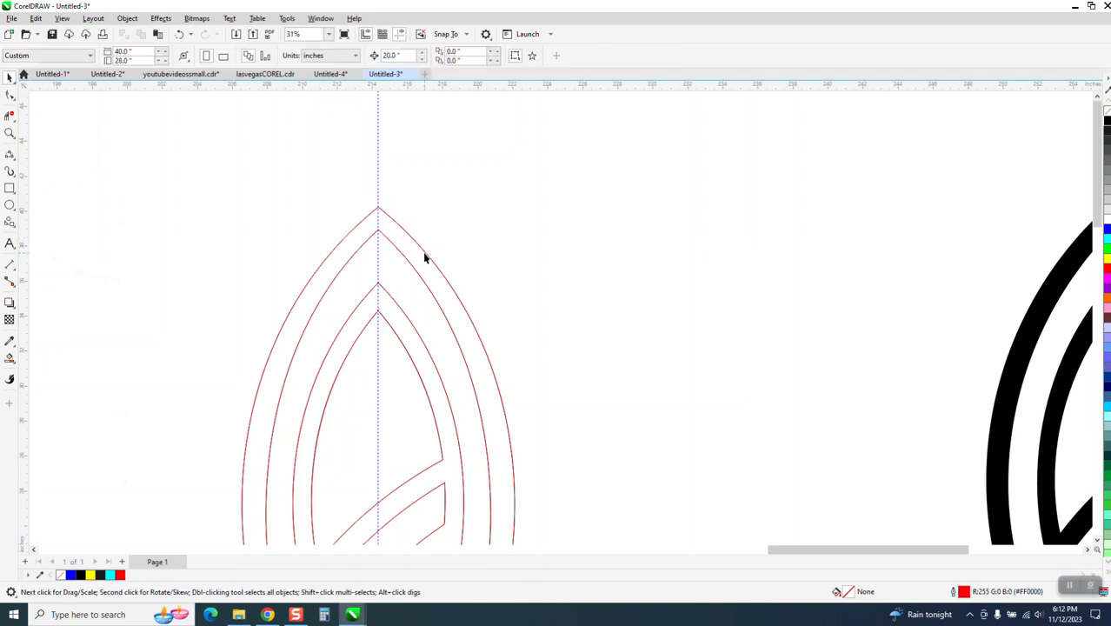
{"action": "left_click", "coordinate": [425, 258]}
{"action": "key", "text": "ctrl+d"}
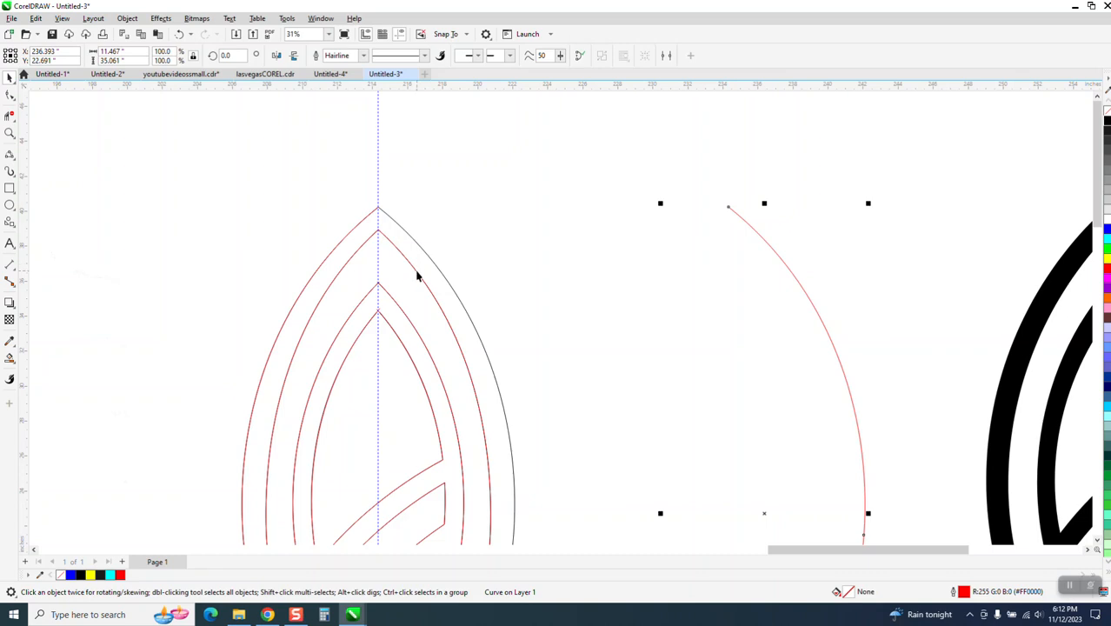
{"action": "left_click", "coordinate": [418, 274]}
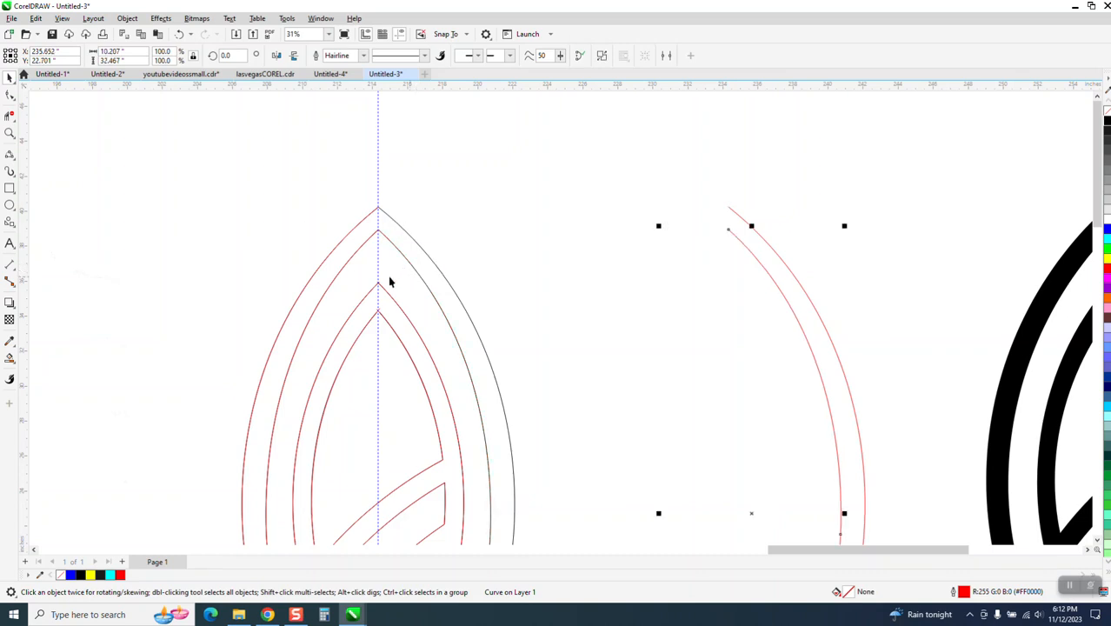
{"action": "left_click", "coordinate": [361, 249]}
{"action": "key", "text": "Right"}
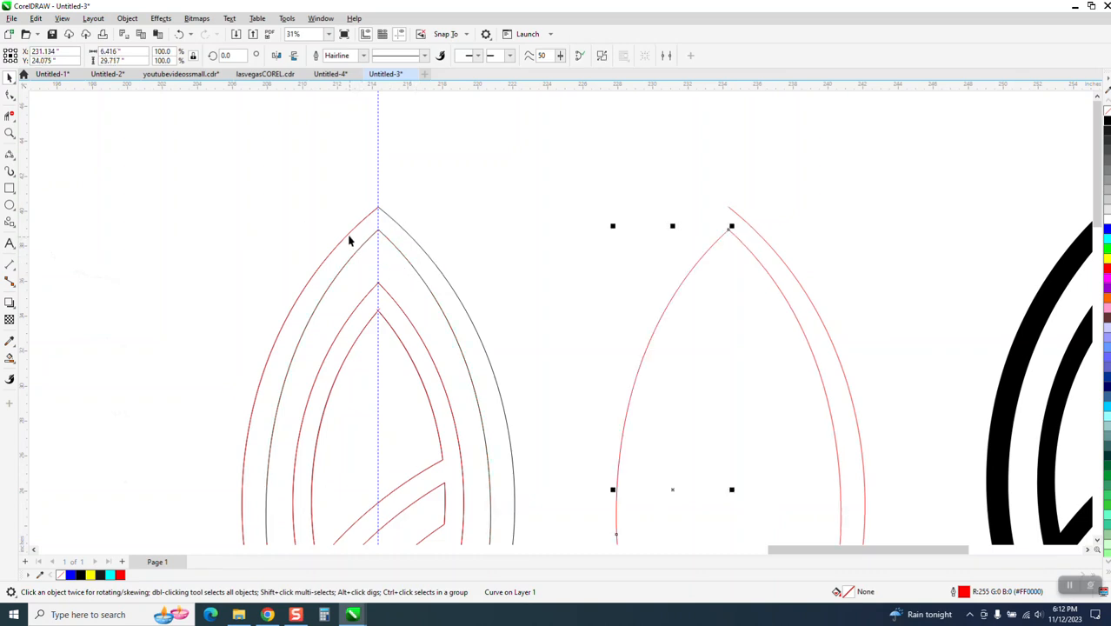
{"action": "left_click", "coordinate": [349, 235]}
{"action": "key", "text": "Right"}
Nudge the four red curves of the upper loop's inner strand and the adjoining diagonal curve 20 inches to the right
{"action": "left_click", "coordinate": [385, 304]}
{"action": "key", "text": "Right"}
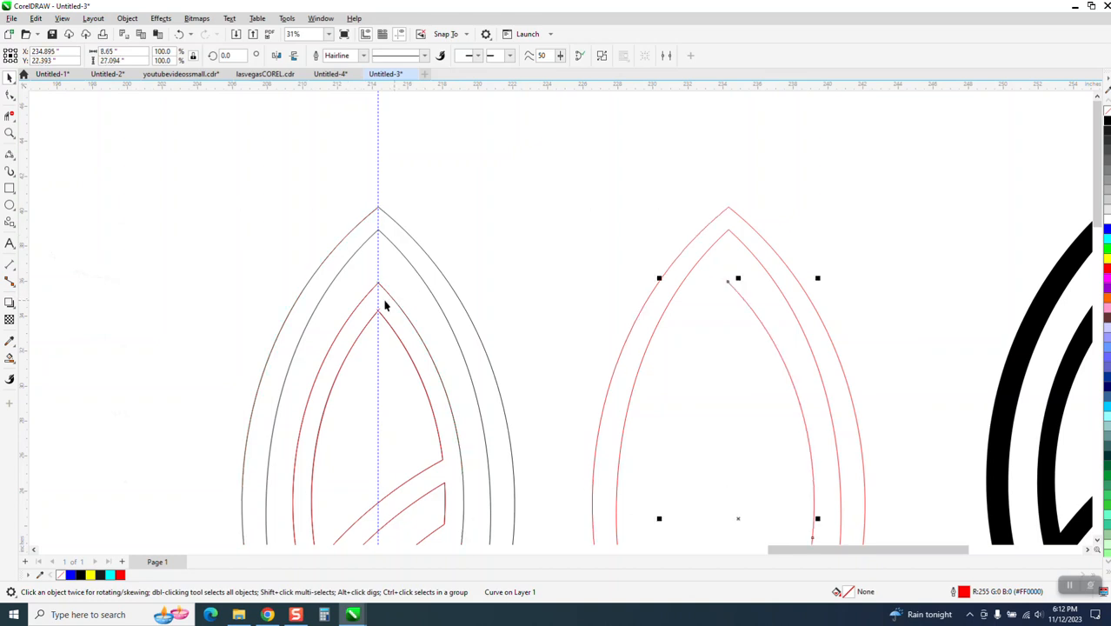
{"action": "left_click", "coordinate": [368, 300]}
{"action": "key", "text": "Right"}
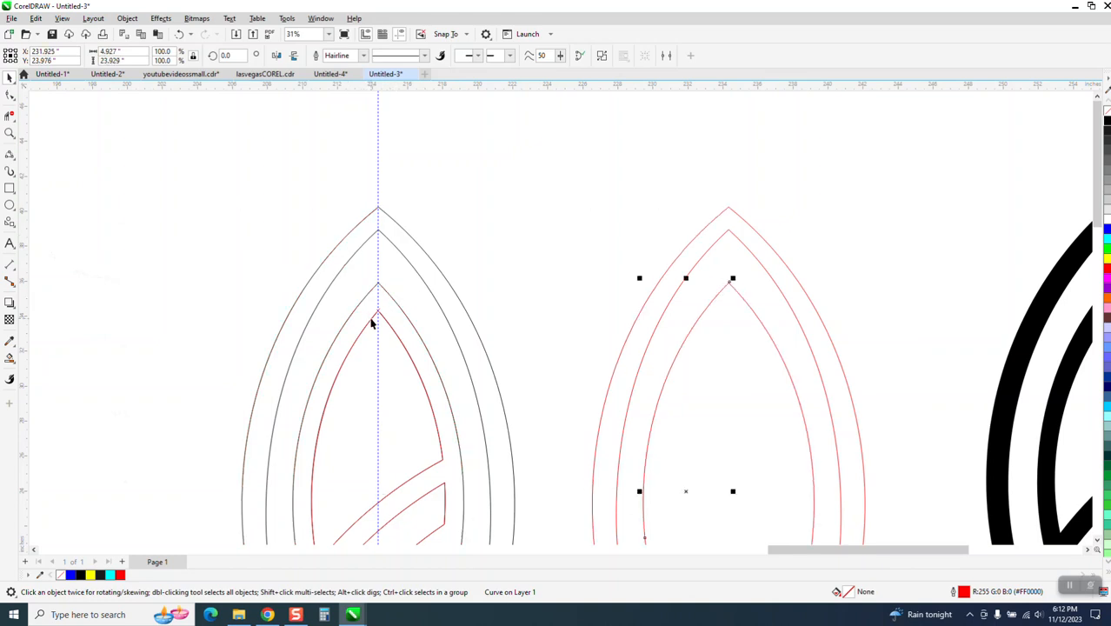
{"action": "left_click", "coordinate": [375, 321]}
{"action": "key", "text": "Right"}
{"action": "left_click", "coordinate": [391, 331]}
{"action": "key", "text": "Right"}
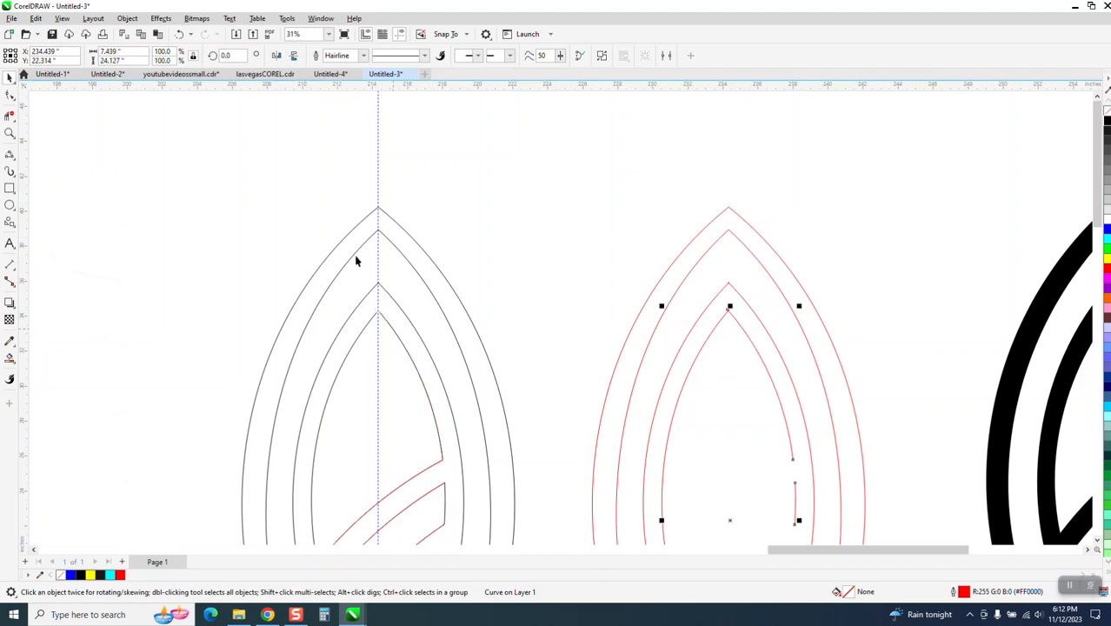
{"action": "scroll", "coordinate": [355, 259], "scroll_direction": "down", "scroll_amount": 1}
{"action": "left_click", "coordinate": [379, 396]}
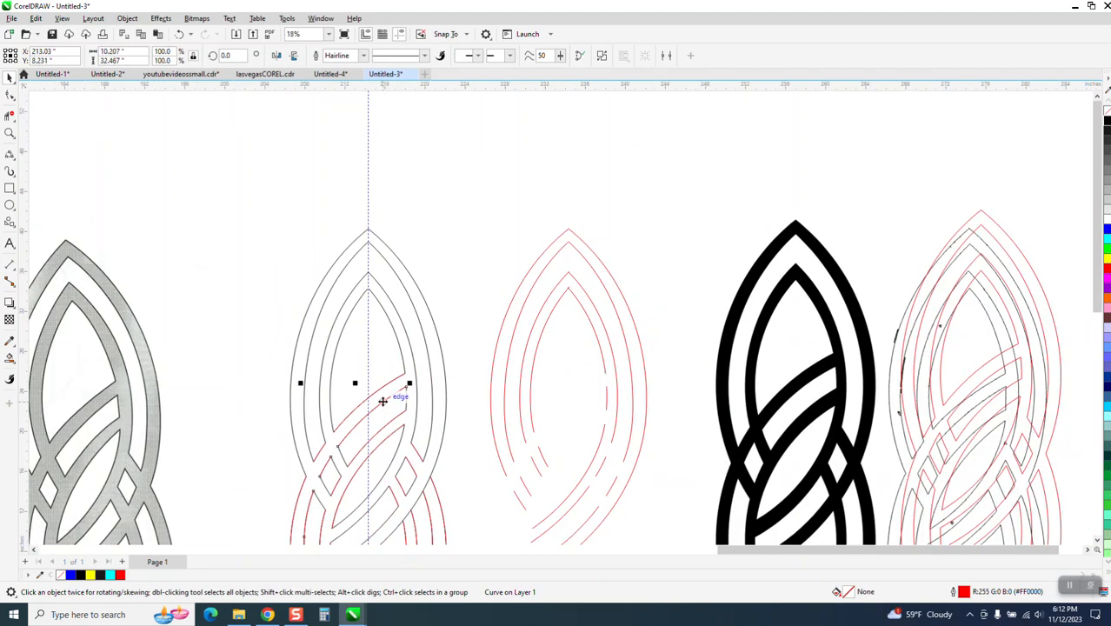
{"action": "key", "text": "Right"}
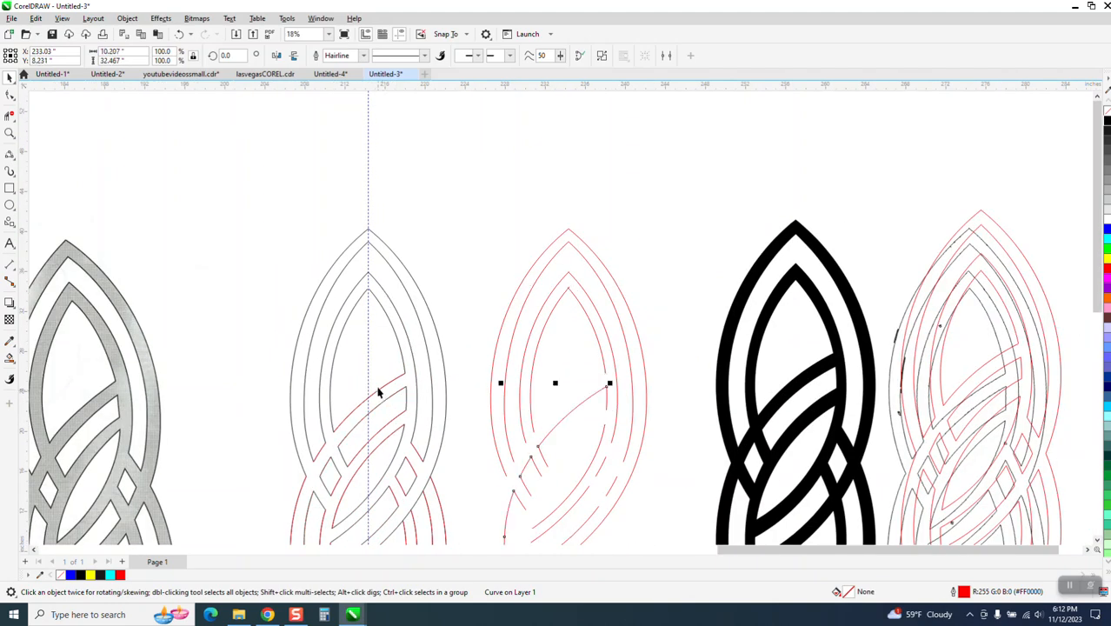
Undo the sideways moves of the red curves back to before the outer strand's inner right curve was moved, including the first one
{"action": "left_click", "coordinate": [178, 34]}
{"action": "left_click", "coordinate": [179, 34]}
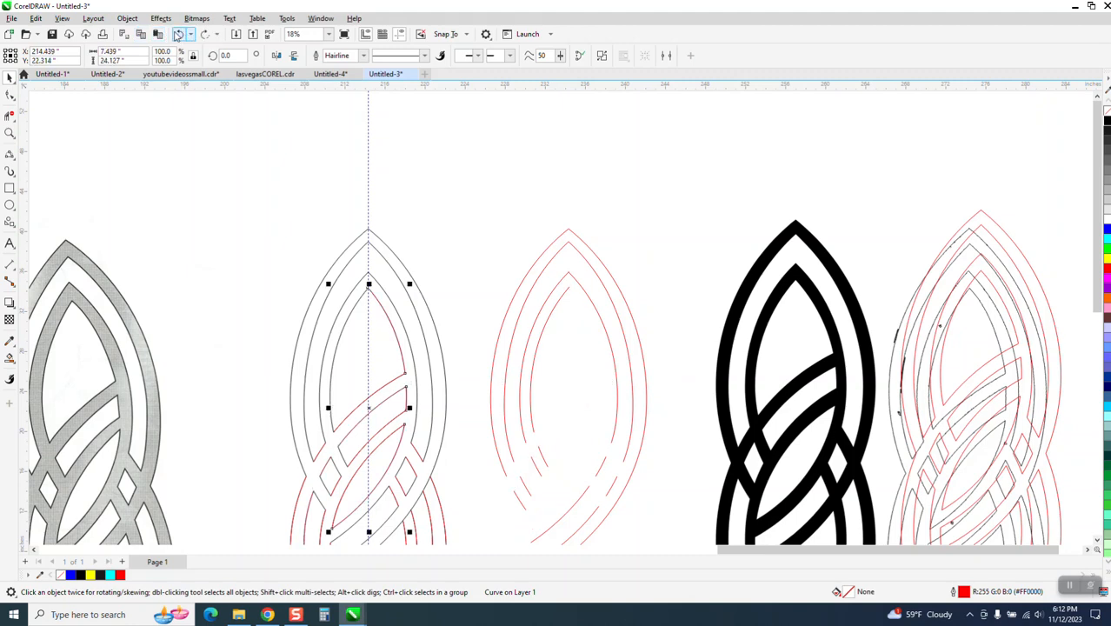
{"action": "left_click", "coordinate": [178, 34]}
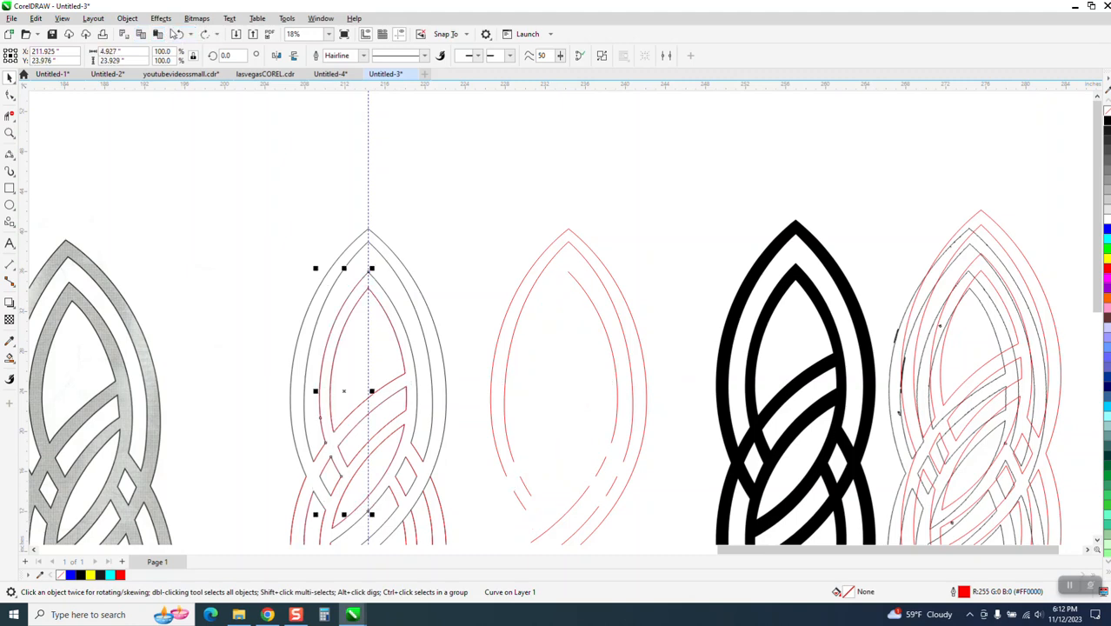
{"action": "left_click", "coordinate": [179, 34]}
{"action": "left_click", "coordinate": [179, 34]}
{"action": "left_click", "coordinate": [180, 35]}
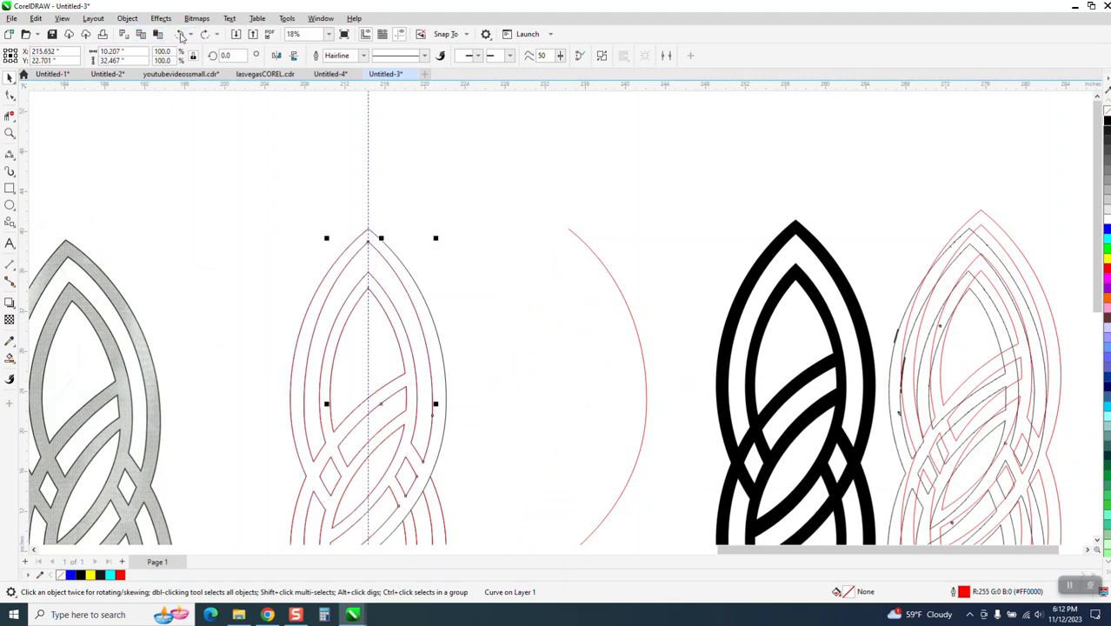
{"action": "left_click", "coordinate": [180, 35]}
Try a blue Smart Fill on the outer strand near the upper tip of the outline knot, and undo it
{"action": "scroll", "coordinate": [261, 139], "scroll_direction": "down", "scroll_amount": 2}
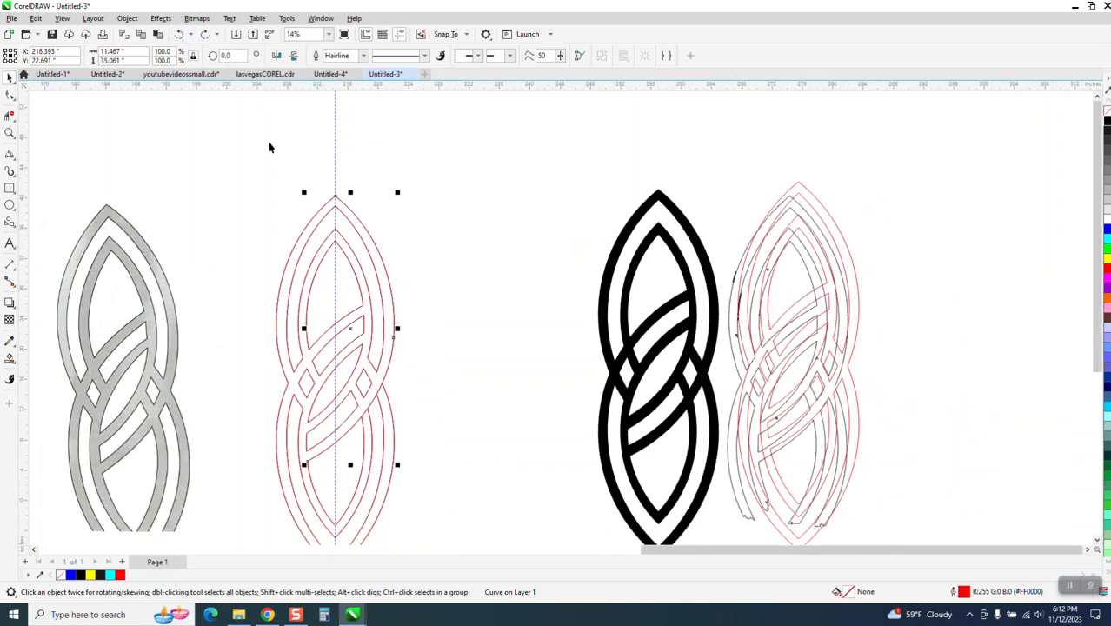
{"action": "scroll", "coordinate": [245, 295], "scroll_direction": "down", "scroll_amount": 2}
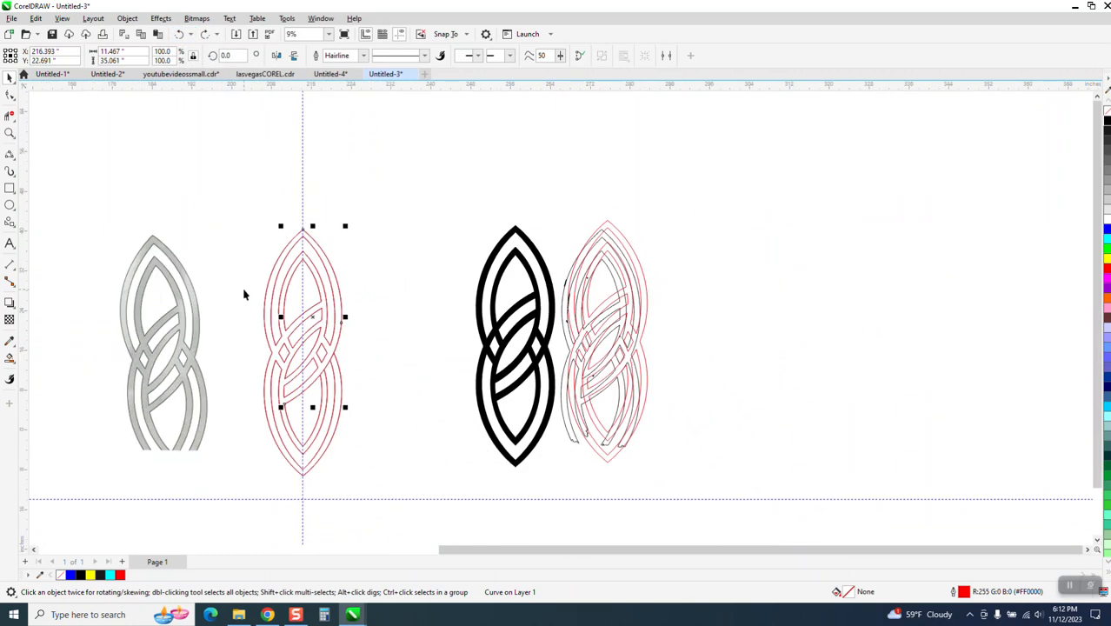
{"action": "left_click", "coordinate": [12, 358]}
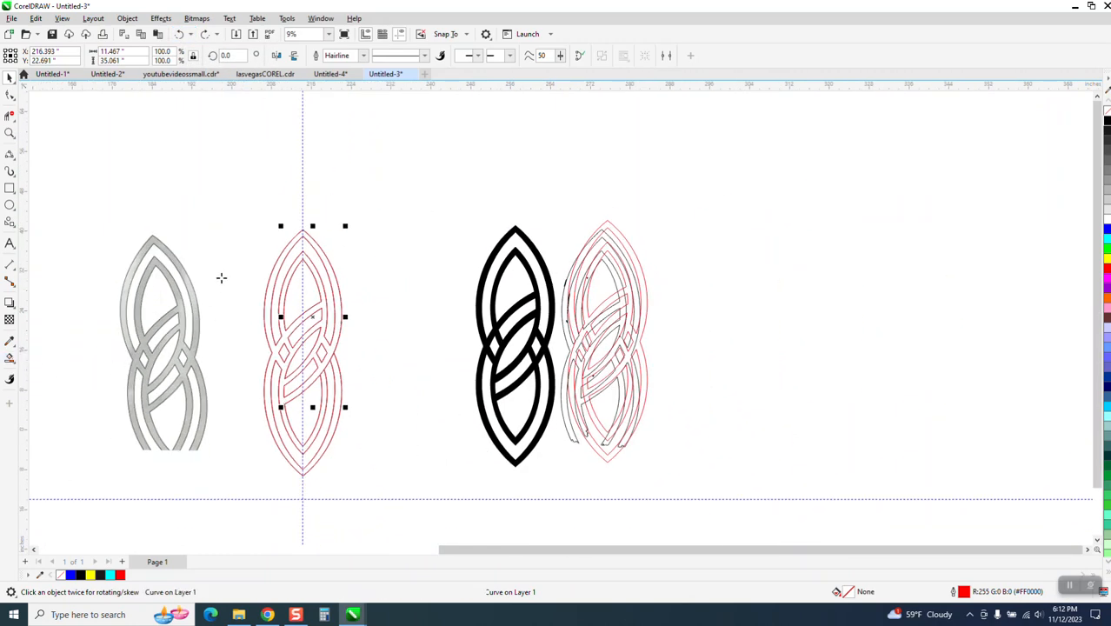
{"action": "left_click", "coordinate": [312, 242]}
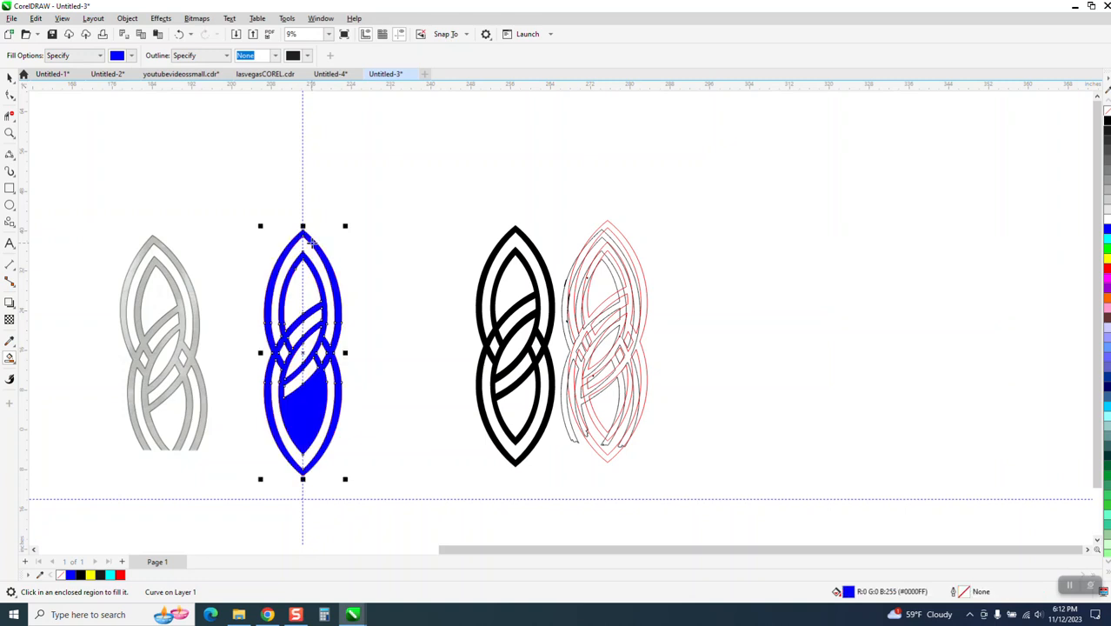
{"action": "left_click", "coordinate": [180, 34]}
Extend the right innermost curve's end node down across the guideline at the lower loop tip
{"action": "left_click", "coordinate": [9, 133]}
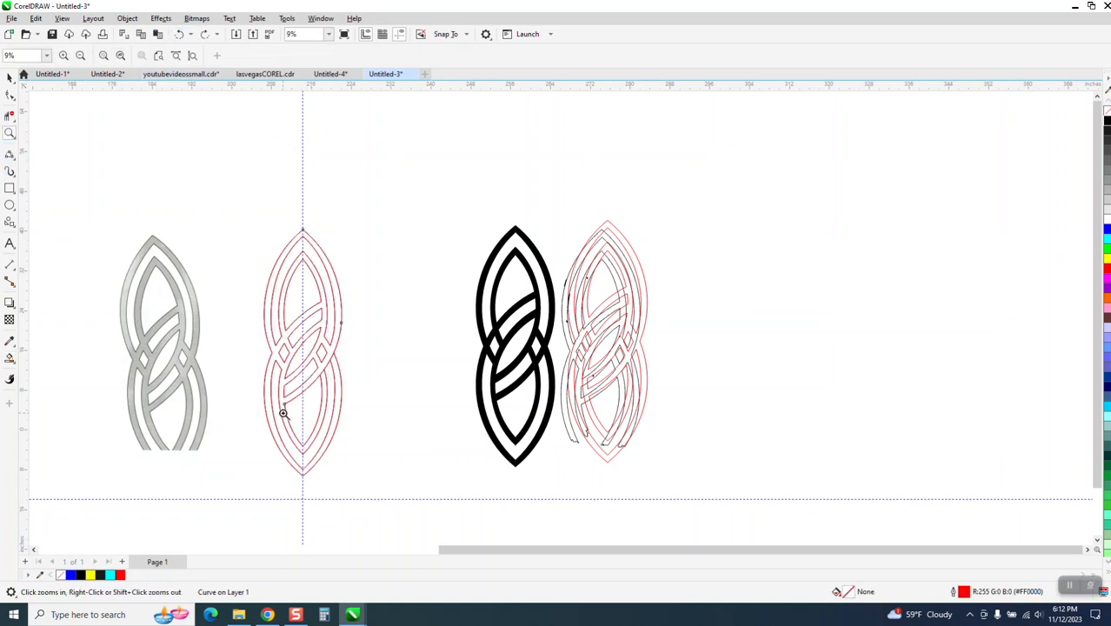
{"action": "left_click_drag", "start_coordinate": [285, 414], "coordinate": [380, 485]}
{"action": "left_click_drag", "start_coordinate": [322, 276], "coordinate": [400, 315]}
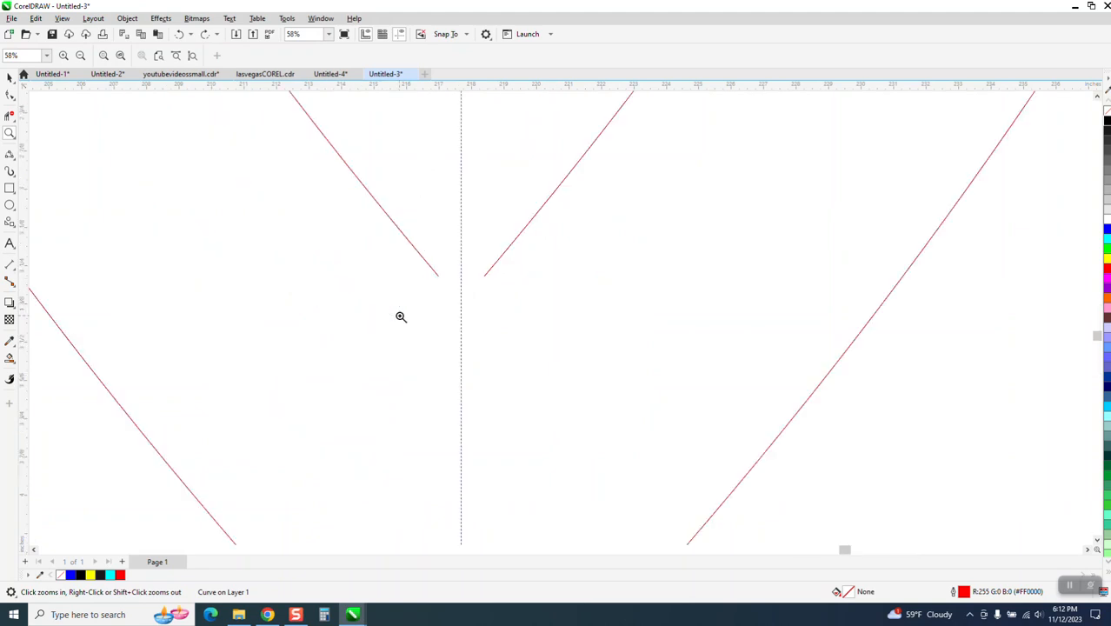
{"action": "left_click", "coordinate": [10, 94]}
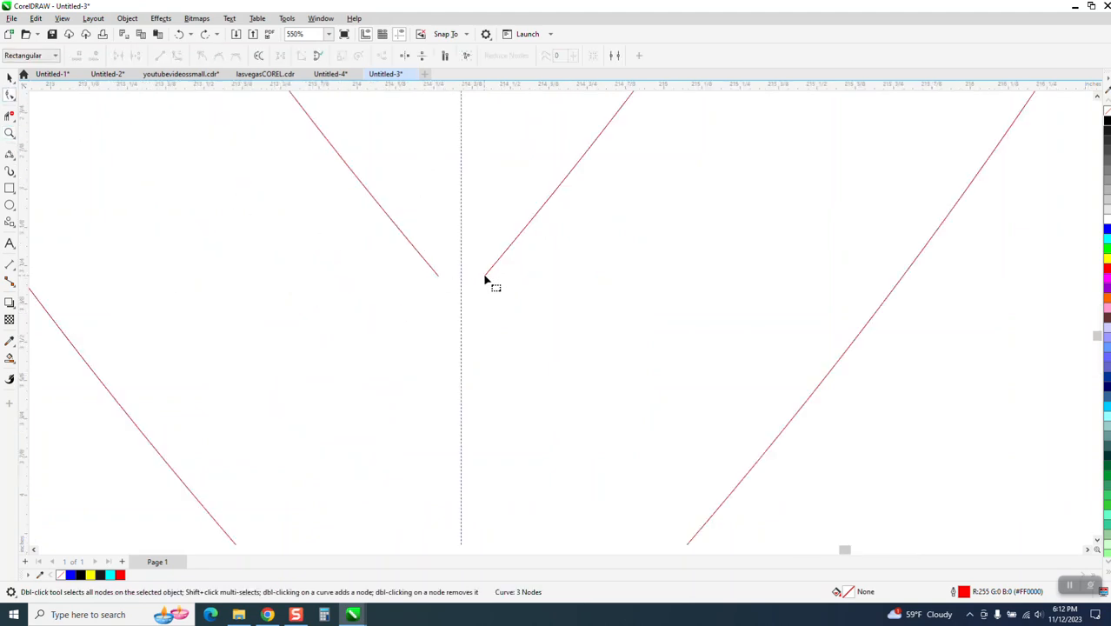
{"action": "left_click_drag", "start_coordinate": [486, 278], "coordinate": [472, 316]}
Extend the left innermost curve's end node across the guideline at the lower tip so it meets the right curve
{"action": "left_click", "coordinate": [440, 278]}
{"action": "left_click", "coordinate": [440, 279]}
{"action": "scroll", "coordinate": [417, 366], "scroll_direction": "down", "scroll_amount": 1}
{"action": "scroll", "coordinate": [418, 367], "scroll_direction": "down", "scroll_amount": 2}
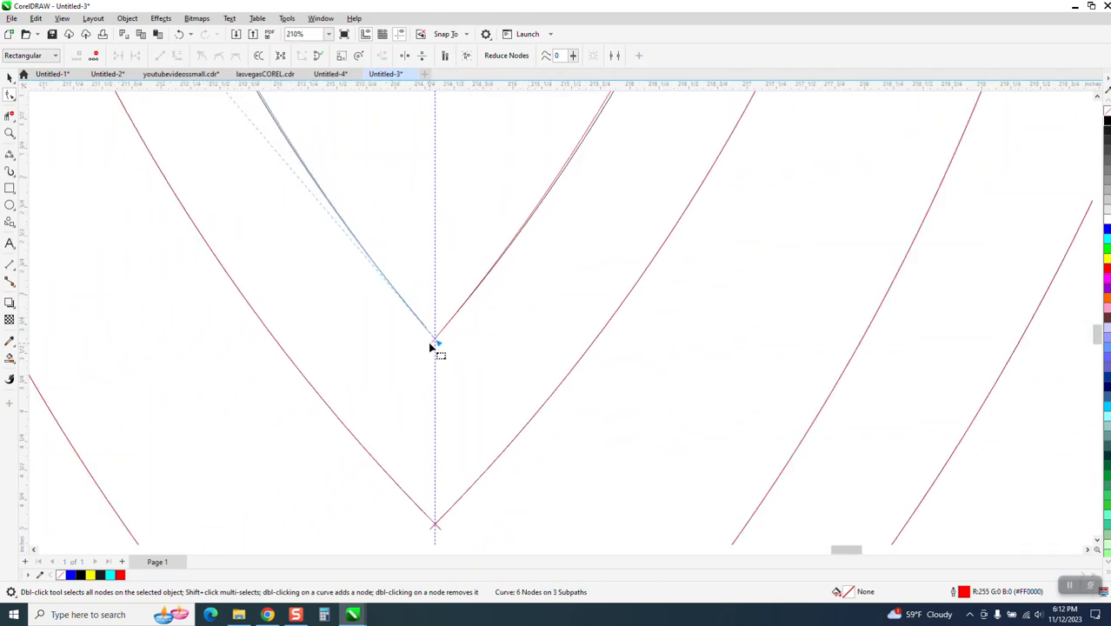
{"action": "left_click", "coordinate": [431, 345]}
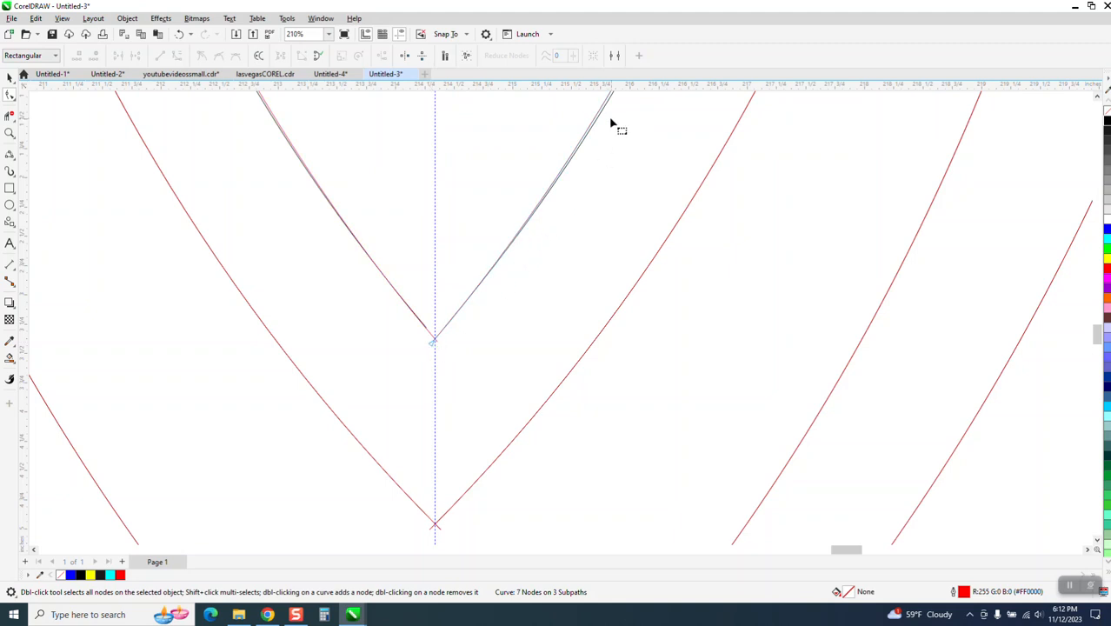
{"action": "left_click", "coordinate": [433, 343]}
Bend the overlapping red and black curves on both sides of the innermost lower tip so that they coincide
{"action": "scroll", "coordinate": [559, 217], "scroll_direction": "down", "scroll_amount": 4}
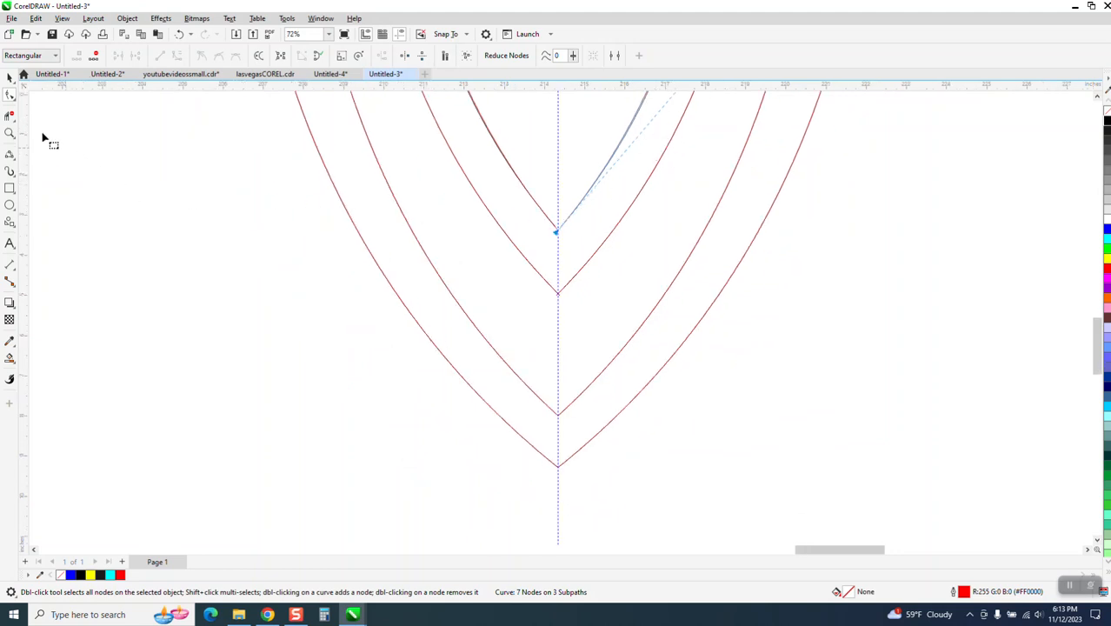
{"action": "left_click", "coordinate": [10, 133]}
{"action": "left_click", "coordinate": [682, 223]}
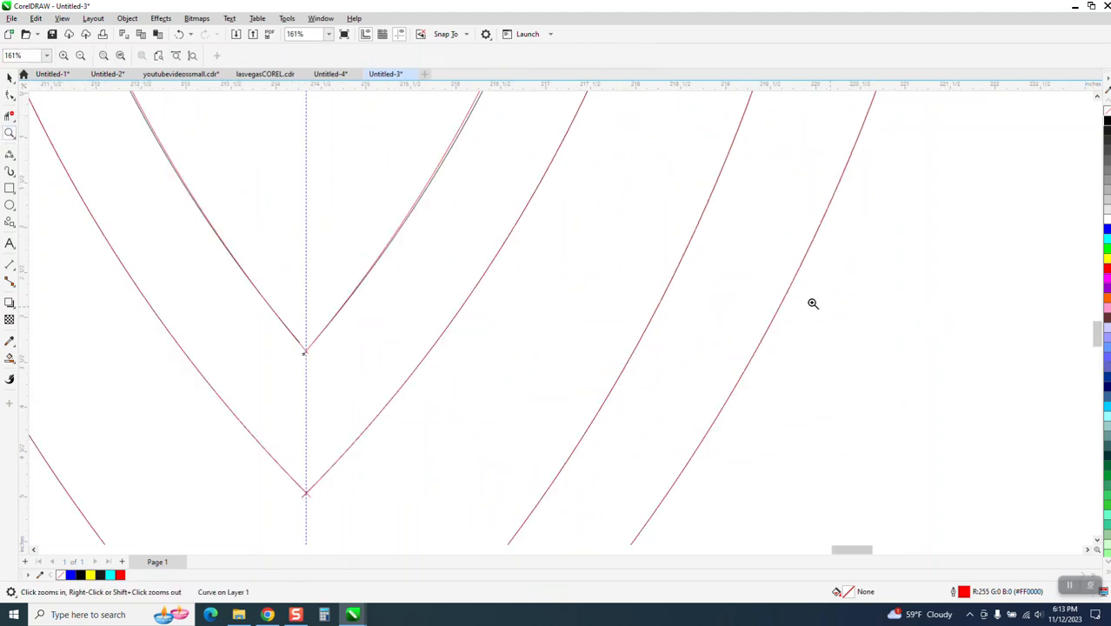
{"action": "left_click", "coordinate": [9, 94]}
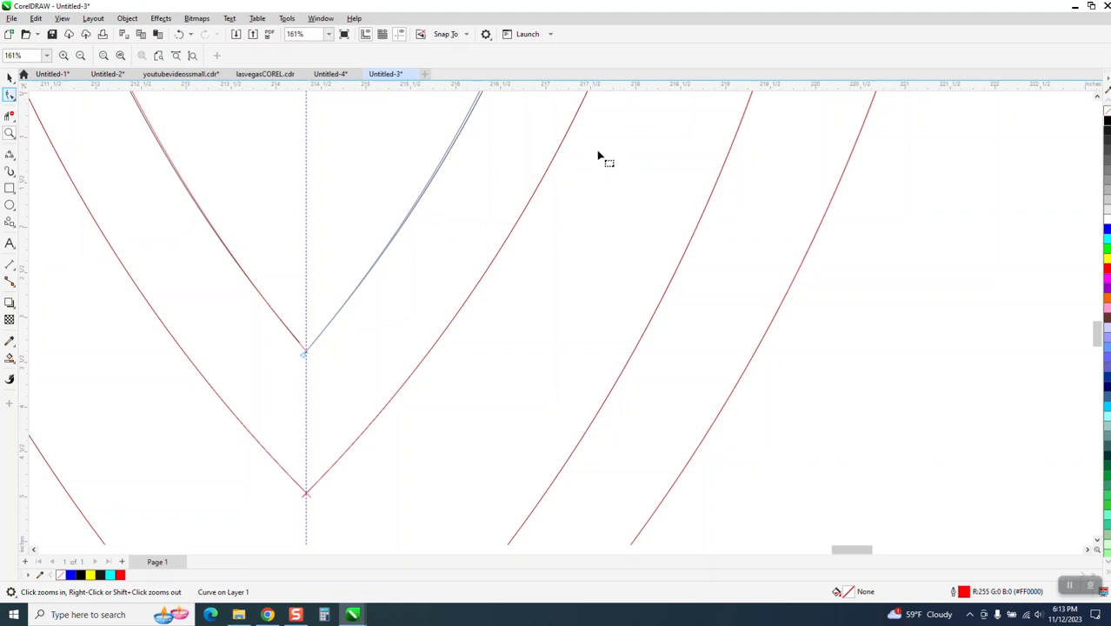
{"action": "left_click", "coordinate": [464, 133]}
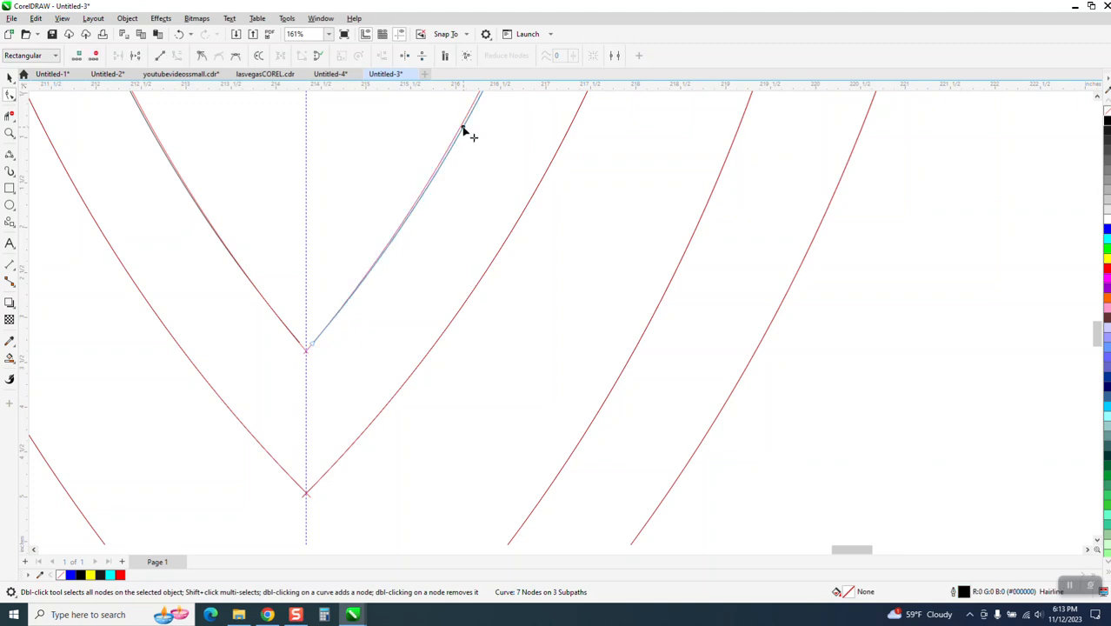
{"action": "double_click", "coordinate": [462, 125]}
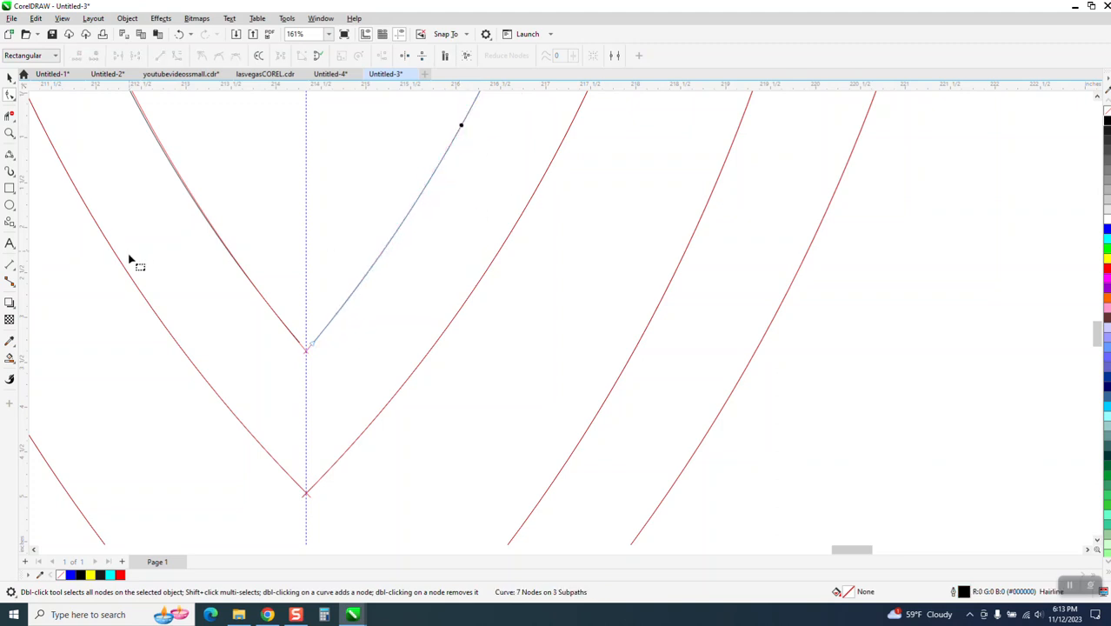
{"action": "left_click", "coordinate": [150, 127]}
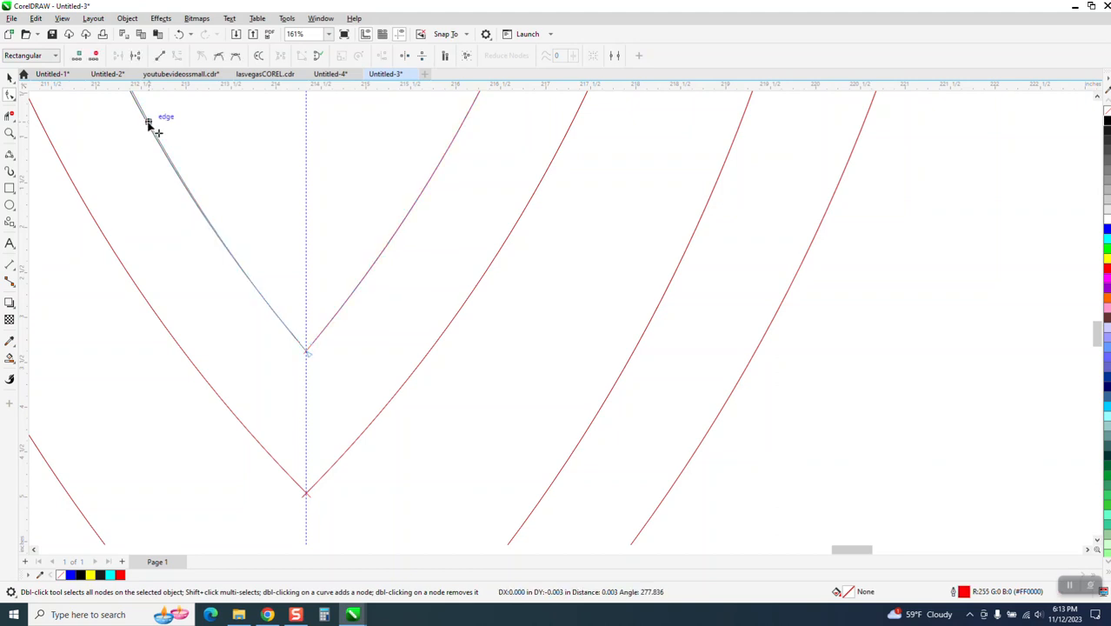
{"action": "scroll", "coordinate": [305, 218], "scroll_direction": "down", "scroll_amount": 5}
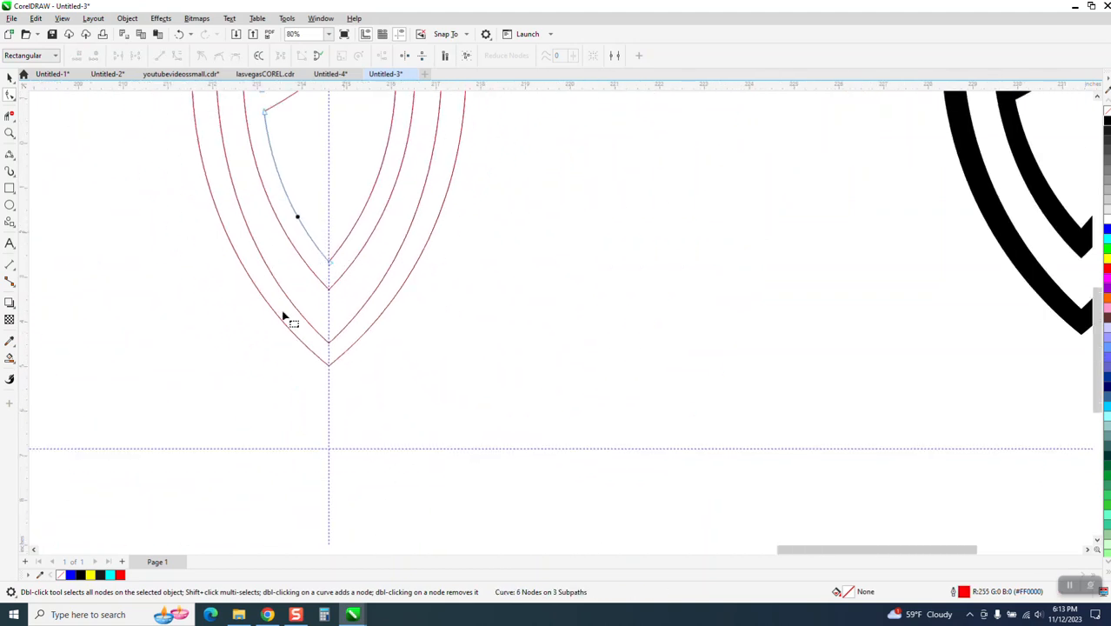
Delete the duplicate left segment at the innermost lower loop tip and trim the overshooting curve ends at the tip below it
{"action": "left_click", "coordinate": [11, 132]}
{"action": "left_click", "coordinate": [329, 259]}
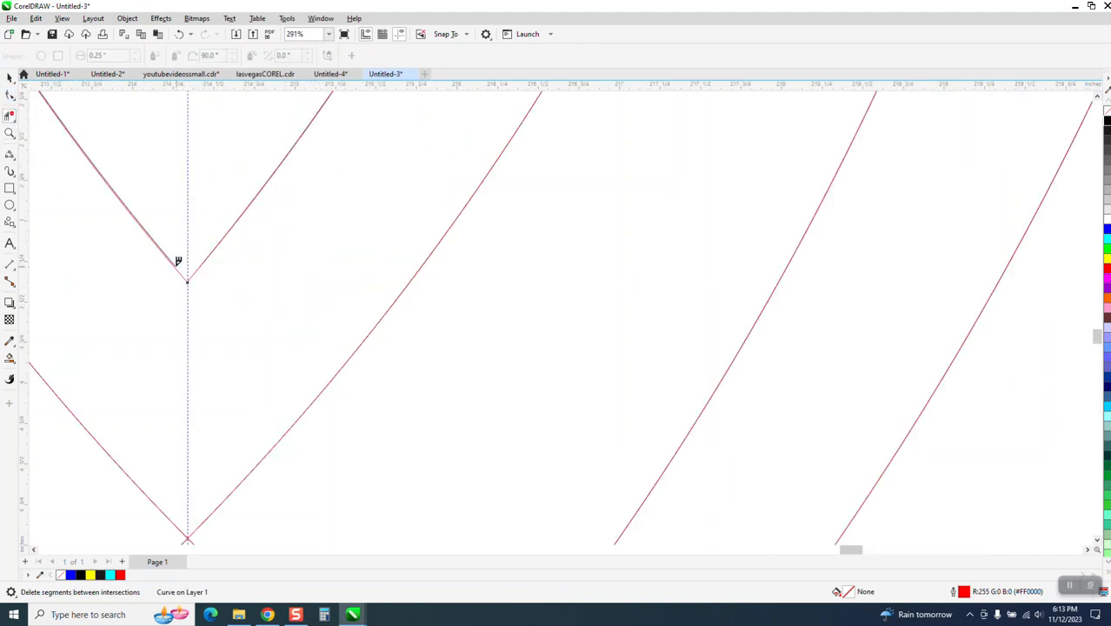
{"action": "left_click", "coordinate": [178, 262]}
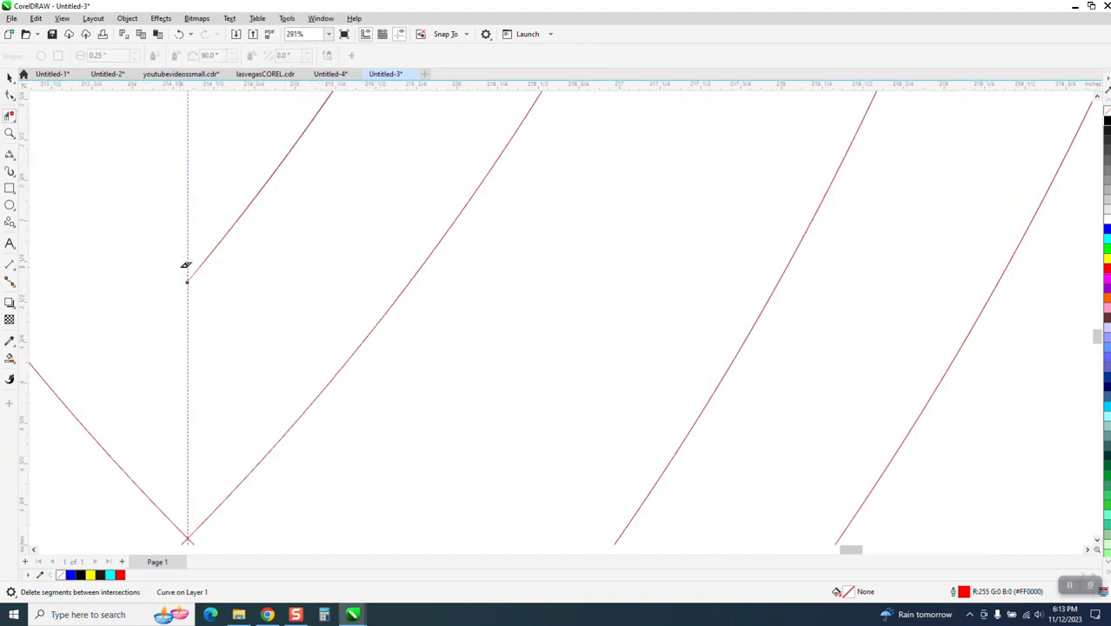
{"action": "left_click", "coordinate": [179, 34]}
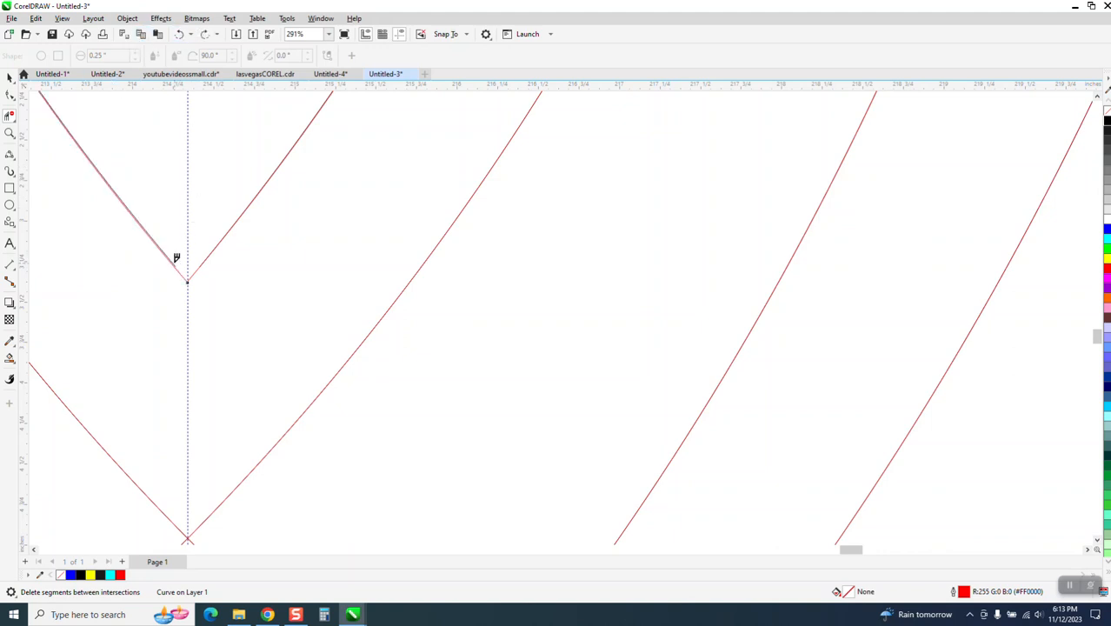
{"action": "left_click", "coordinate": [176, 259]}
{"action": "scroll", "coordinate": [184, 228], "scroll_direction": "down", "scroll_amount": 1}
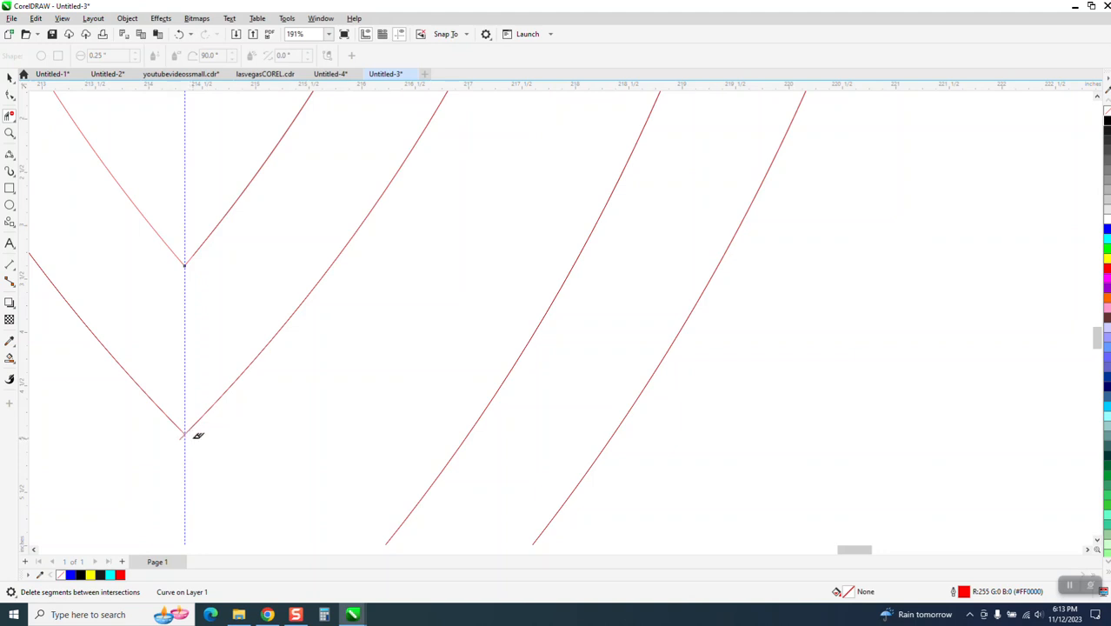
{"action": "scroll", "coordinate": [218, 407], "scroll_direction": "down", "scroll_amount": 4}
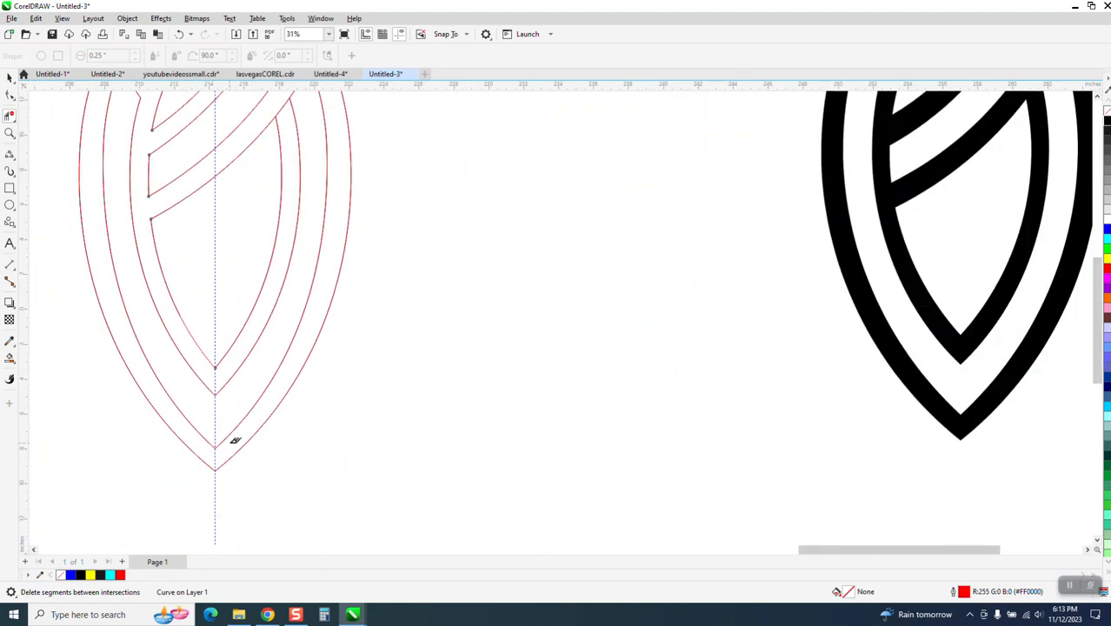
Smart-fill the outline knot's strands in blue without an outline, and move the filled shape beyond the overlapping traced curves
{"action": "left_click", "coordinate": [10, 357]}
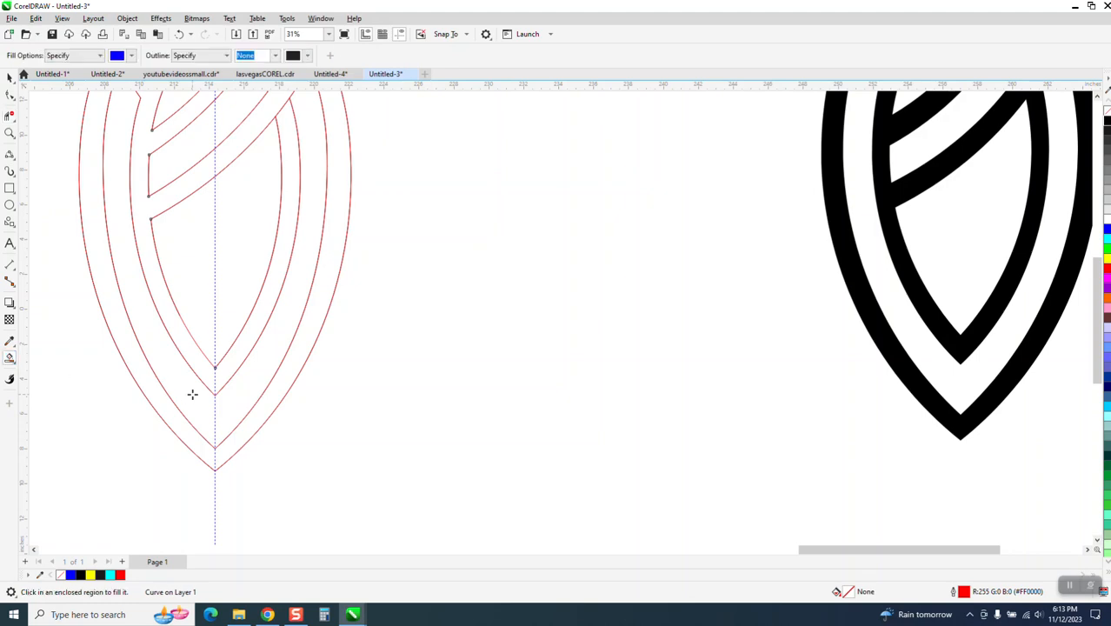
{"action": "scroll", "coordinate": [187, 332], "scroll_direction": "down", "scroll_amount": 2}
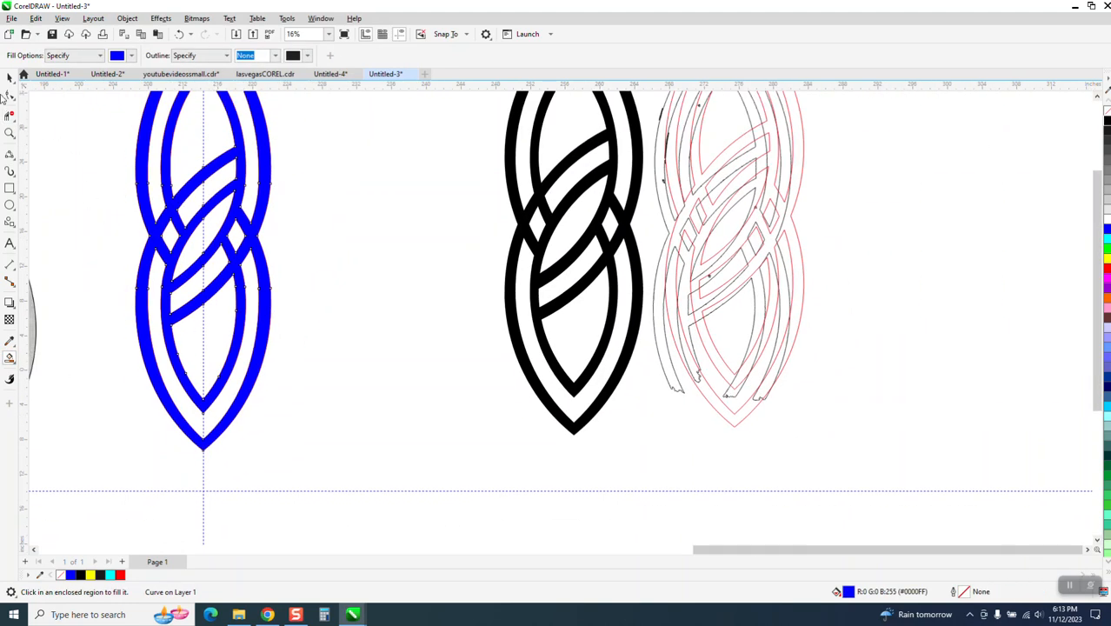
{"action": "left_click", "coordinate": [9, 78]}
{"action": "left_click_drag", "start_coordinate": [219, 236], "coordinate": [905, 294]}
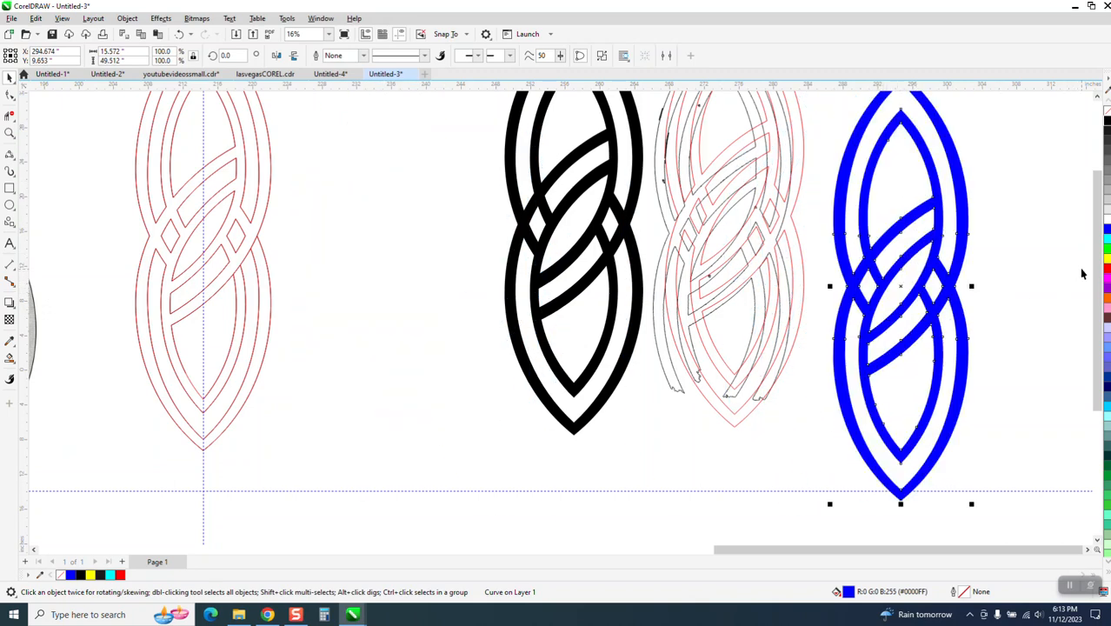
Recolor the filled knot black and place a duplicate of it beside it on the right
{"action": "left_click", "coordinate": [1107, 124]}
{"action": "scroll", "coordinate": [758, 262], "scroll_direction": "down", "scroll_amount": 2}
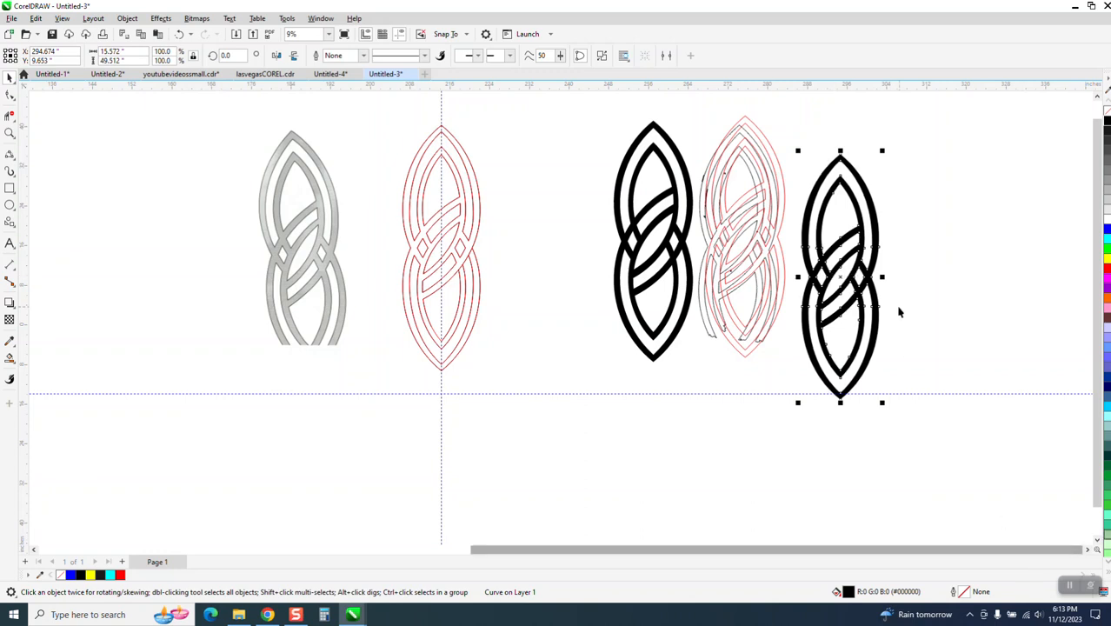
{"action": "left_click_drag", "start_coordinate": [851, 280], "coordinate": [968, 279]}
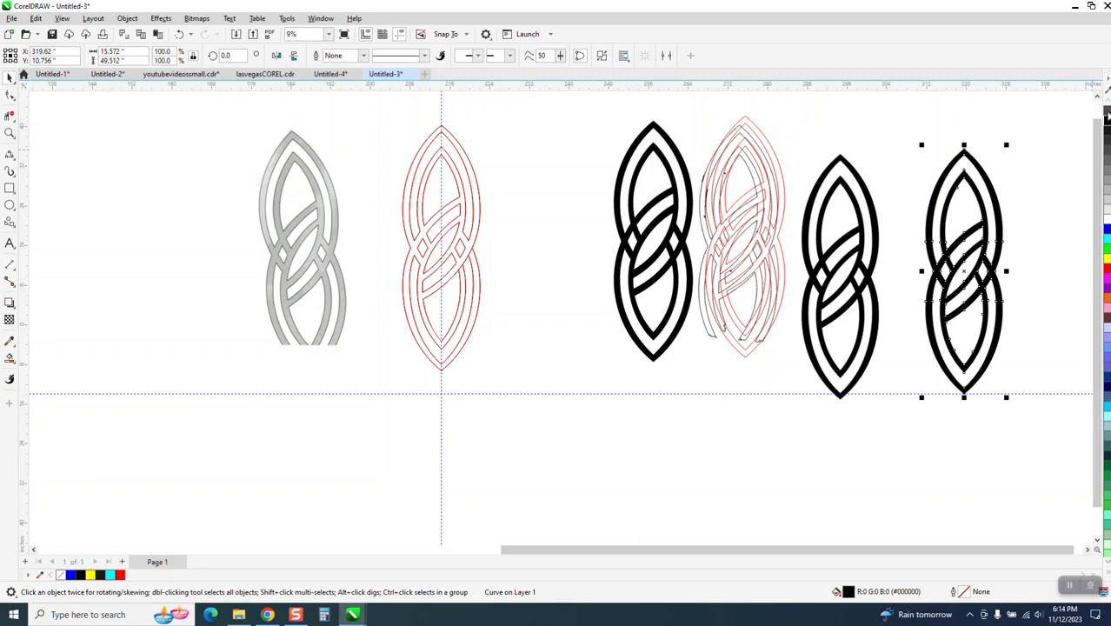
Remove the duplicate knot's fill and give it a red outline
{"action": "left_click", "coordinate": [1106, 118]}
{"action": "right_click", "coordinate": [1107, 272]}
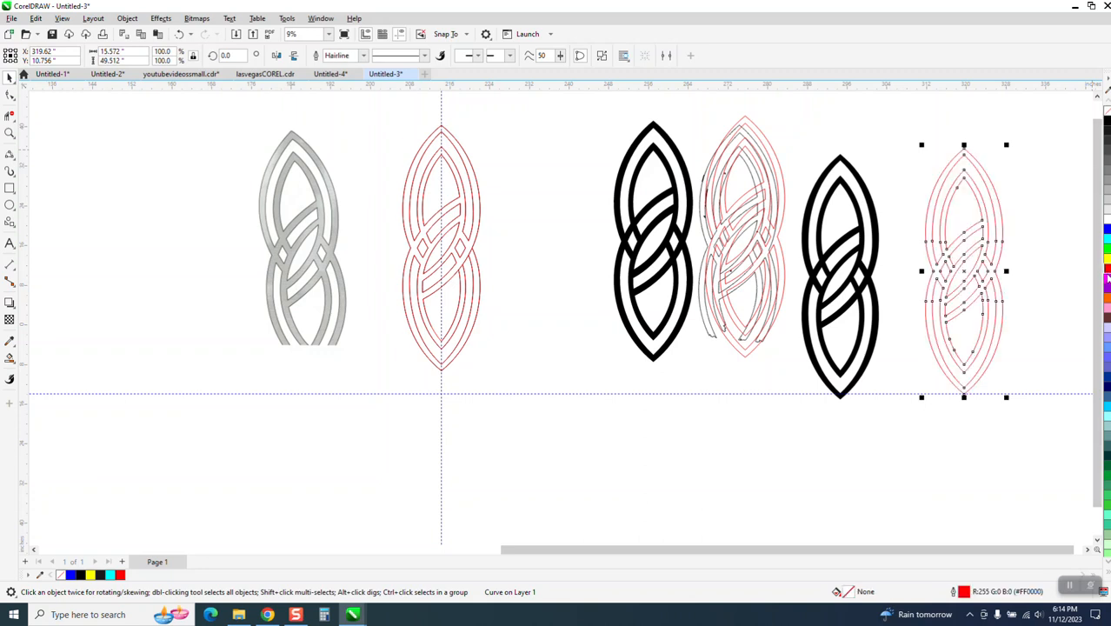
{"action": "left_click", "coordinate": [1012, 201]}
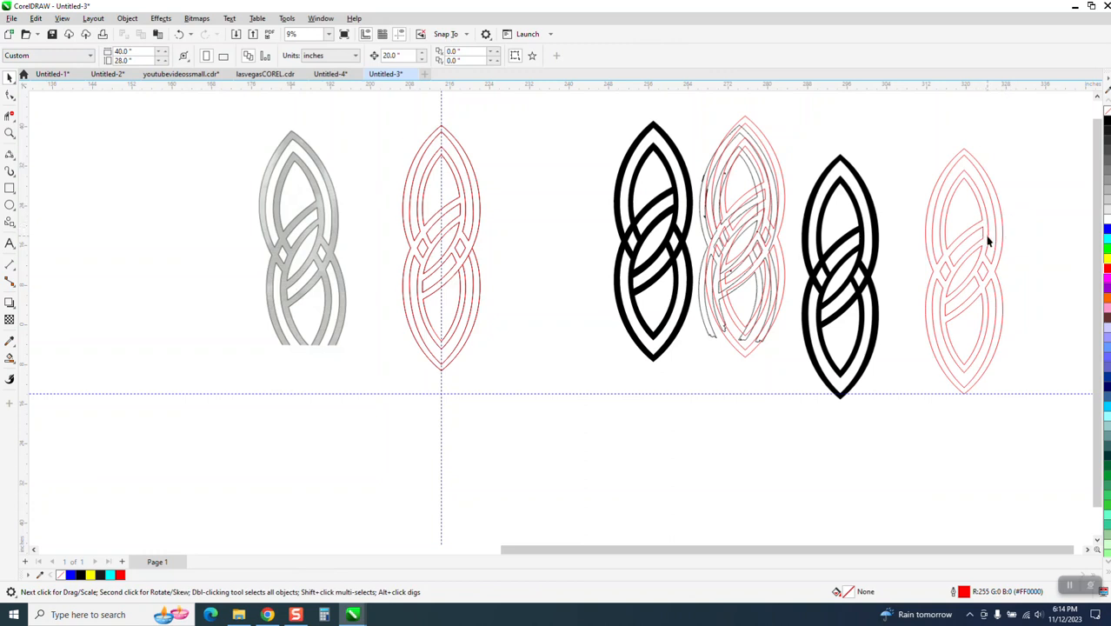
Inspect the red outline duplicate's strand crossings up close and compare the whole knot with the neighbouring versions
{"action": "left_click", "coordinate": [10, 133]}
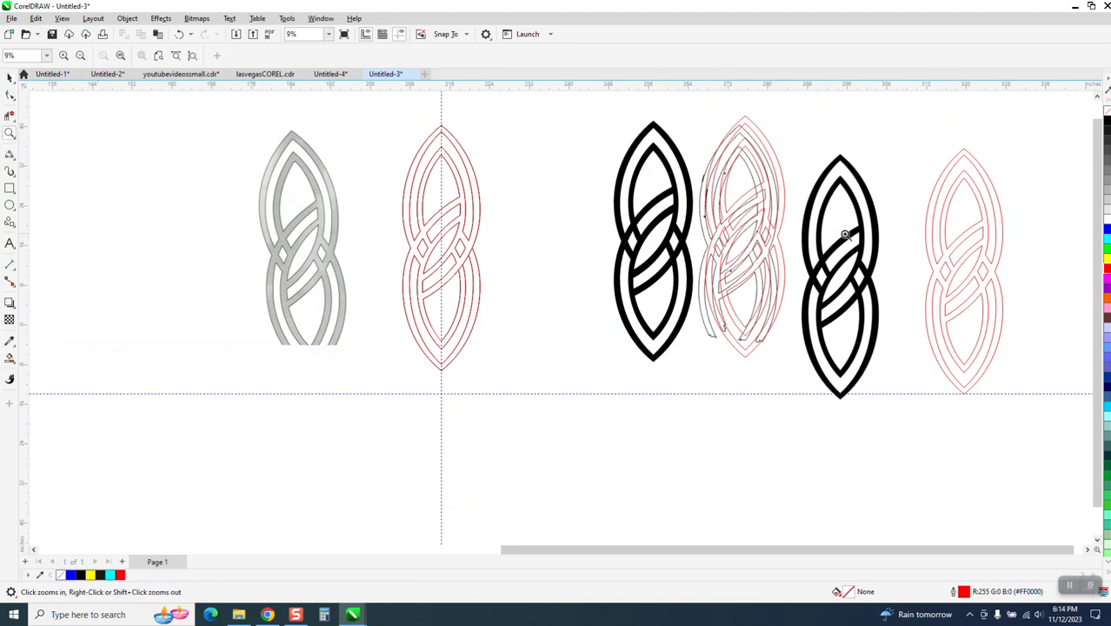
{"action": "left_click", "coordinate": [950, 355]}
{"action": "right_click", "coordinate": [755, 427]}
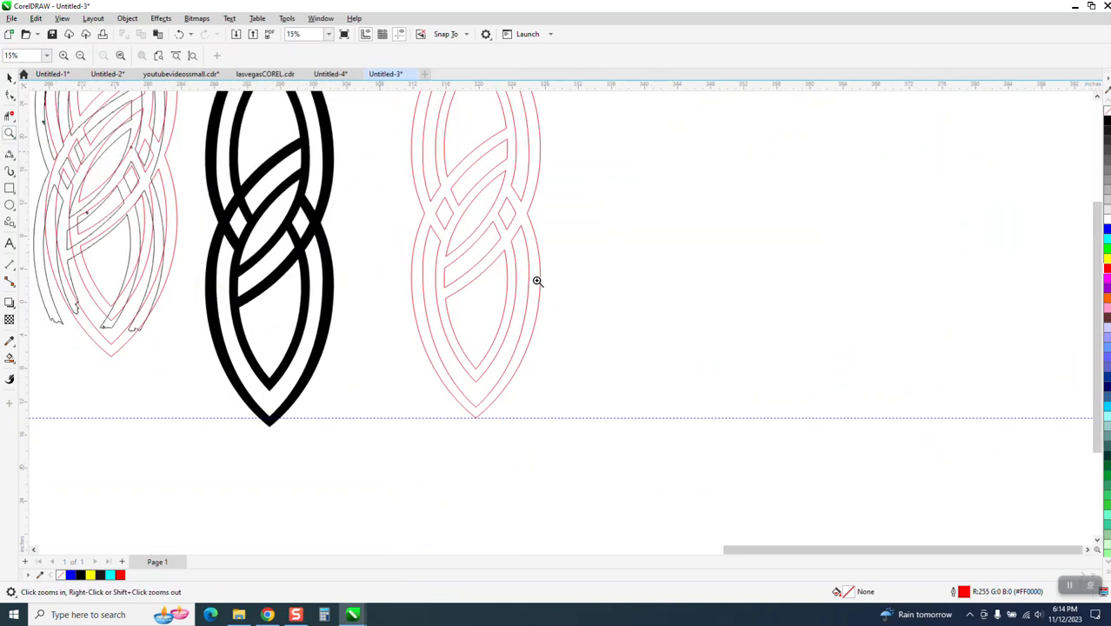
{"action": "left_click", "coordinate": [633, 305]}
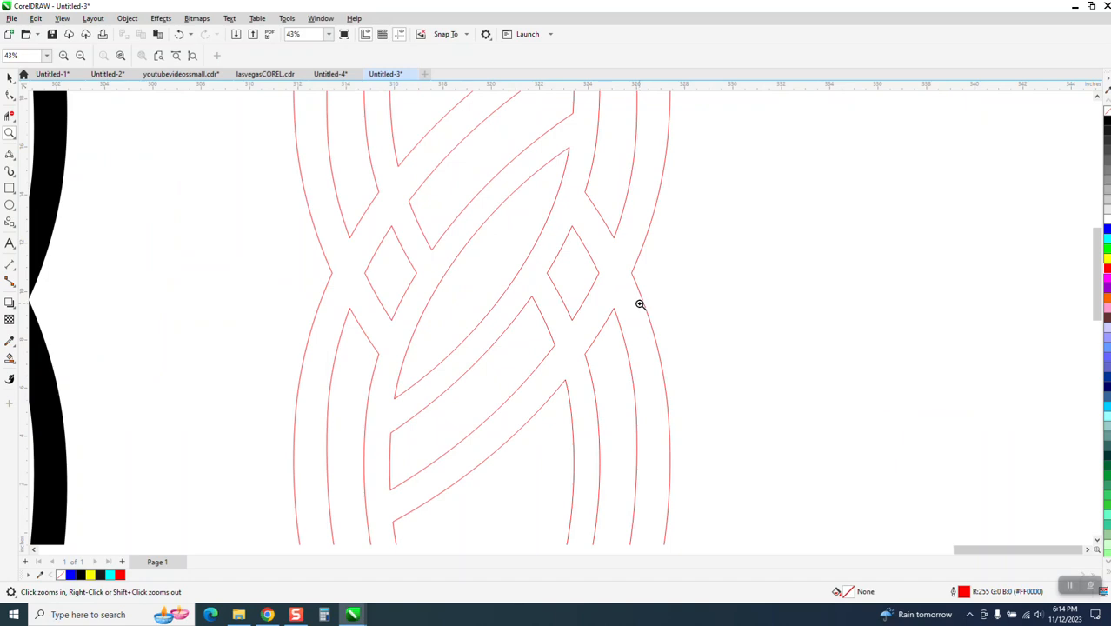
{"action": "scroll", "coordinate": [625, 297], "scroll_direction": "down", "scroll_amount": 5}
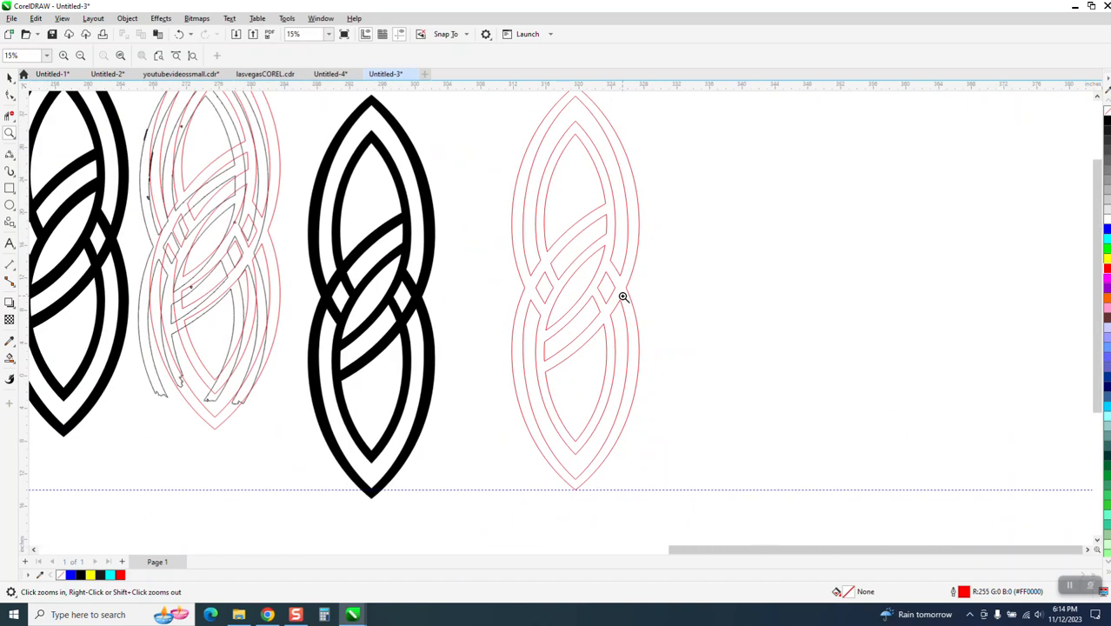
{"action": "scroll", "coordinate": [621, 294], "scroll_direction": "down", "scroll_amount": 1}
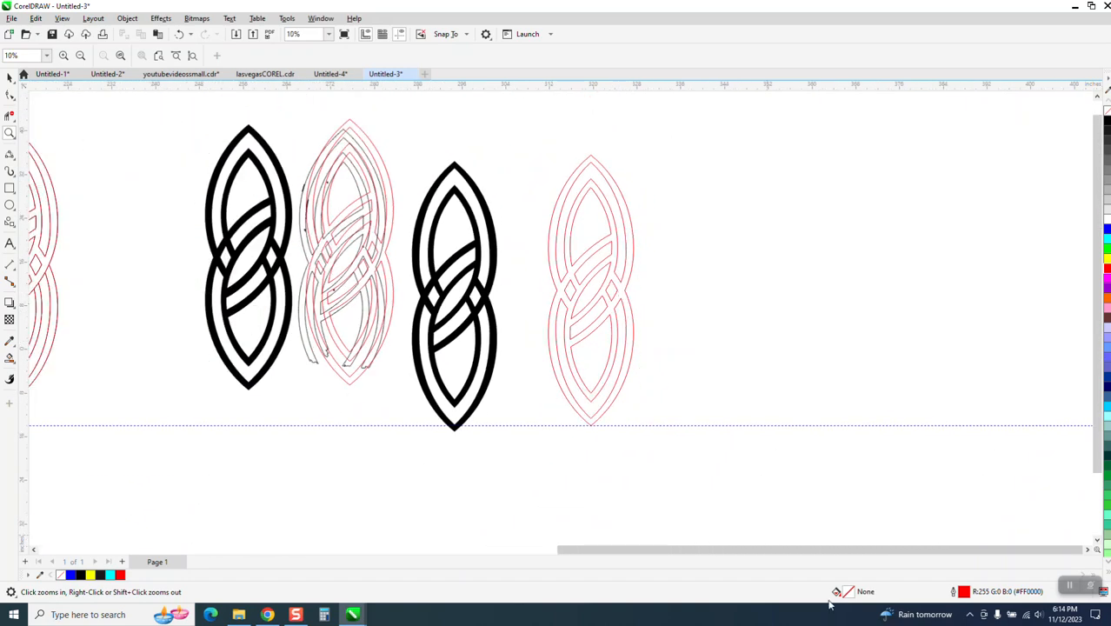